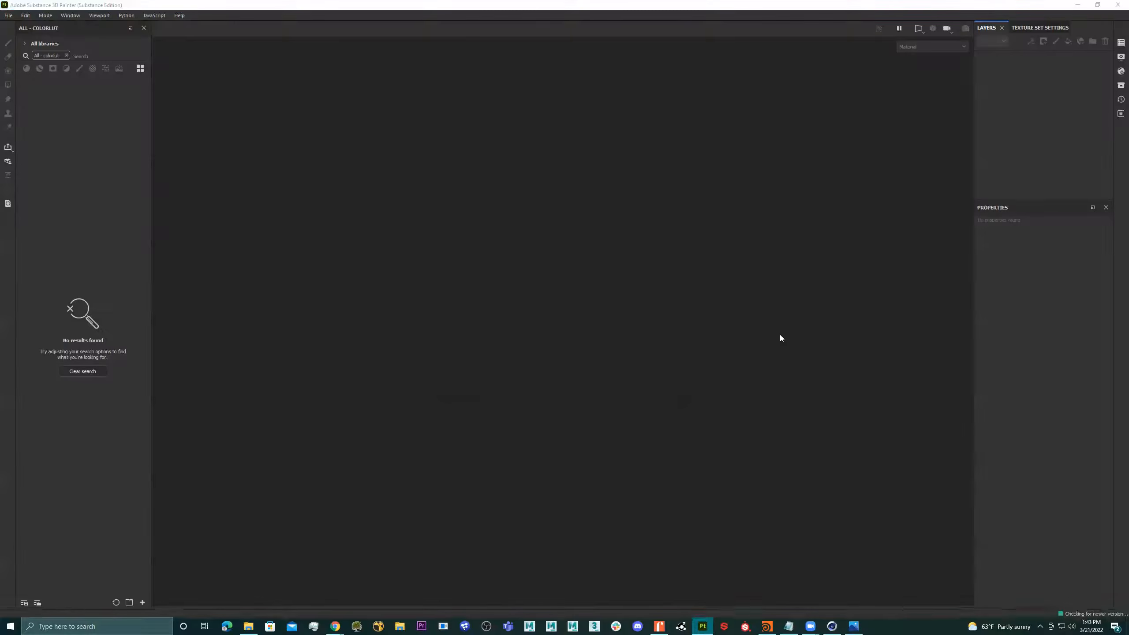
Dismiss the welcome window and create a new project from the Logo_To_H.fbx mesh.
{"action": "left_click", "coordinate": [687, 241]}
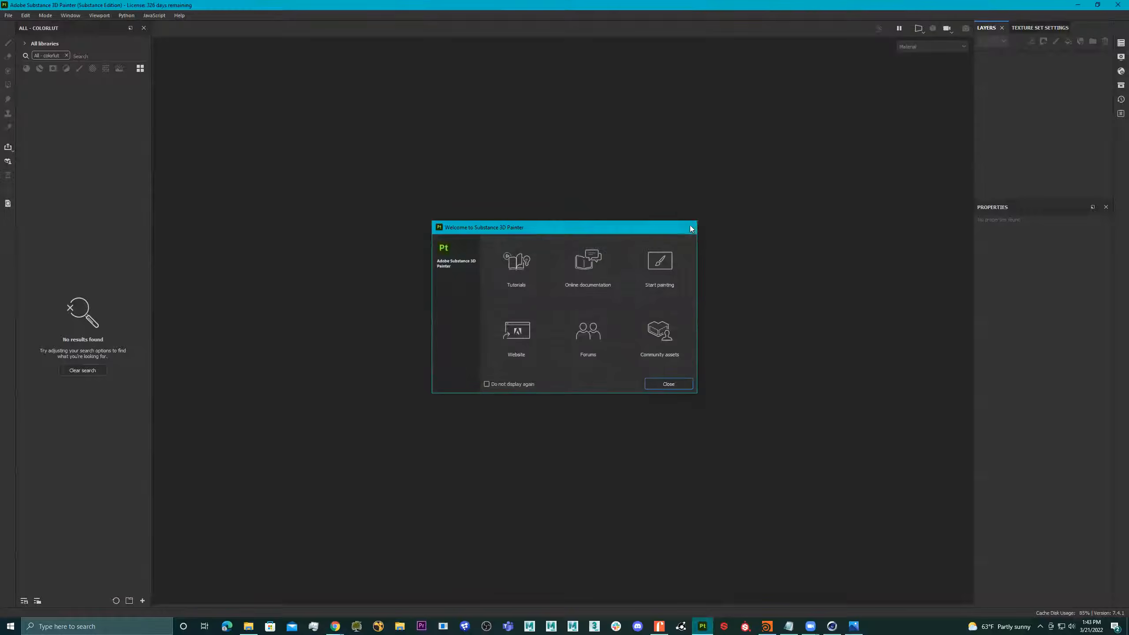
{"action": "left_click", "coordinate": [690, 227]}
{"action": "left_click", "coordinate": [8, 15]}
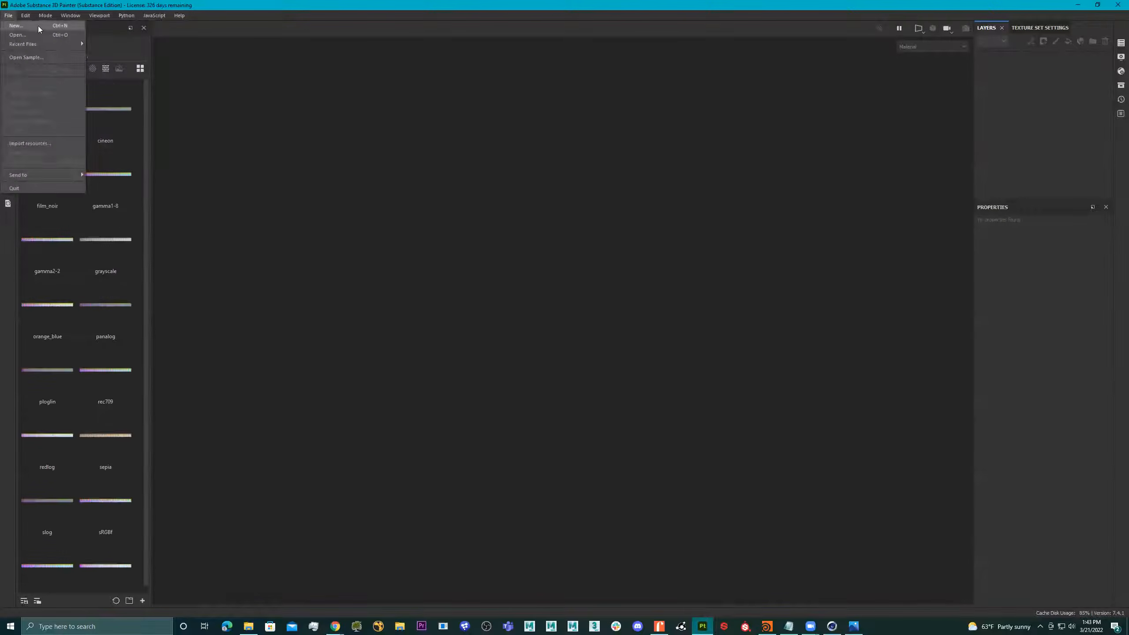
{"action": "left_click", "coordinate": [43, 28]}
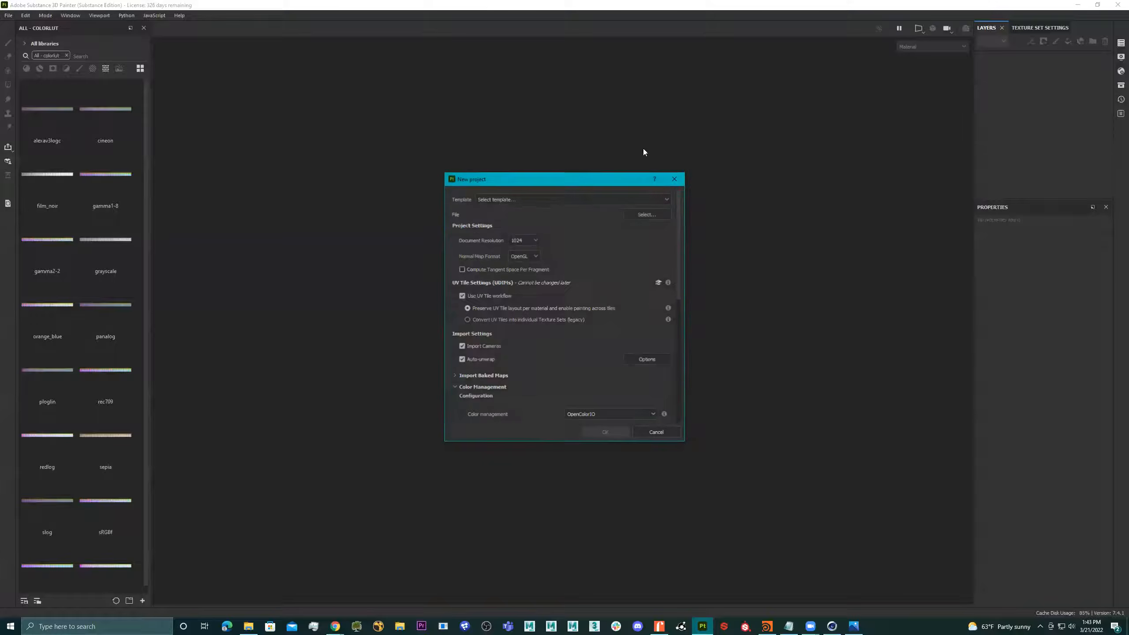
{"action": "left_click", "coordinate": [645, 217]}
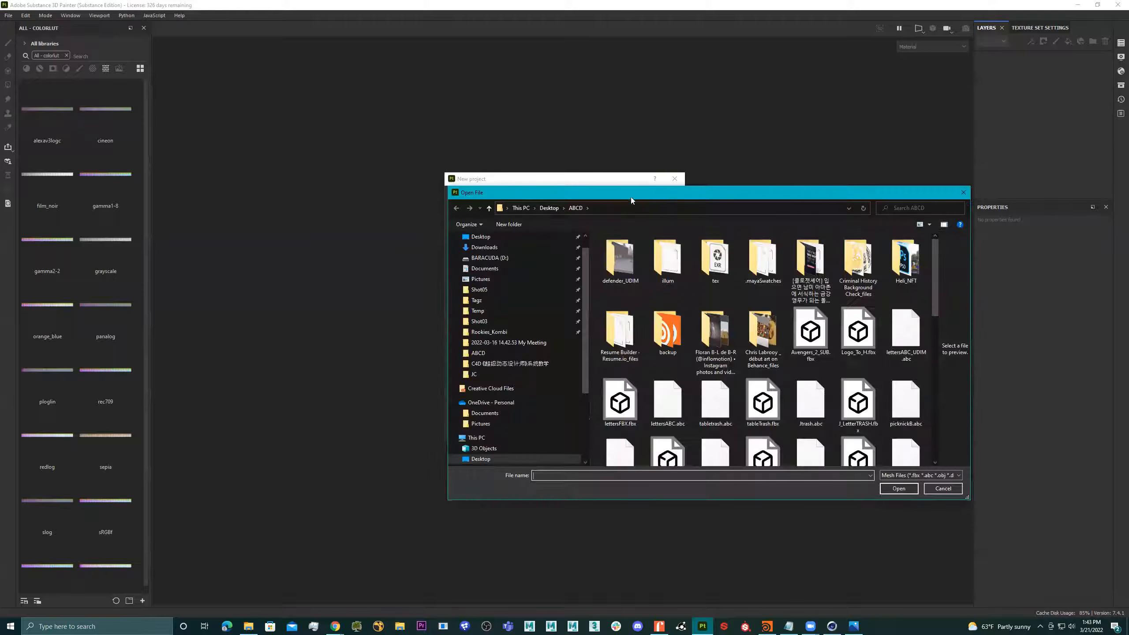
{"action": "key", "text": "Escape"}
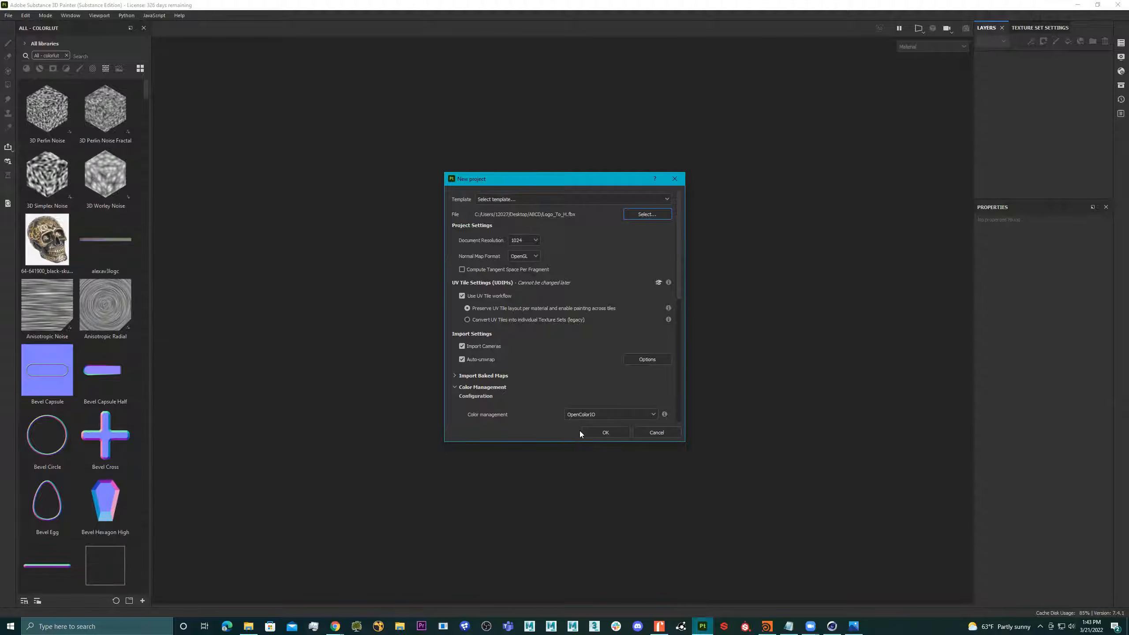
{"action": "left_click", "coordinate": [598, 432]}
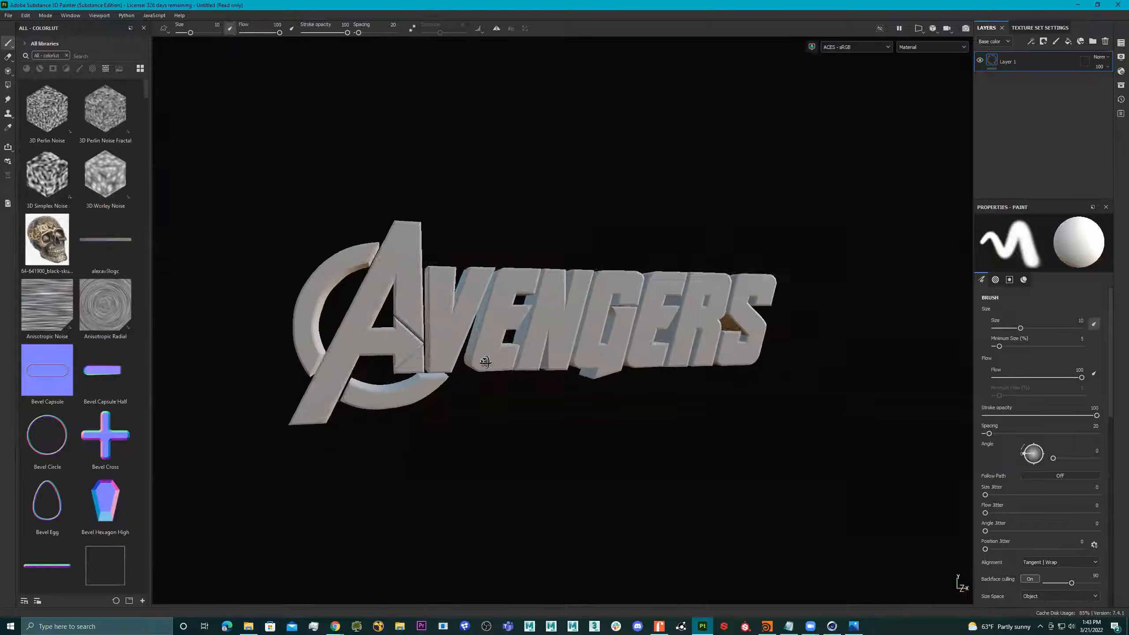
Examine the logo from different angles and its UV tile layout in a split 3D/2D view, then return to 3D only.
{"action": "middle_click_drag", "start_coordinate": [494, 377], "coordinate": [478, 386], "text": "alt"}
{"action": "left_click_drag", "start_coordinate": [484, 377], "coordinate": [470, 359], "text": "alt"}
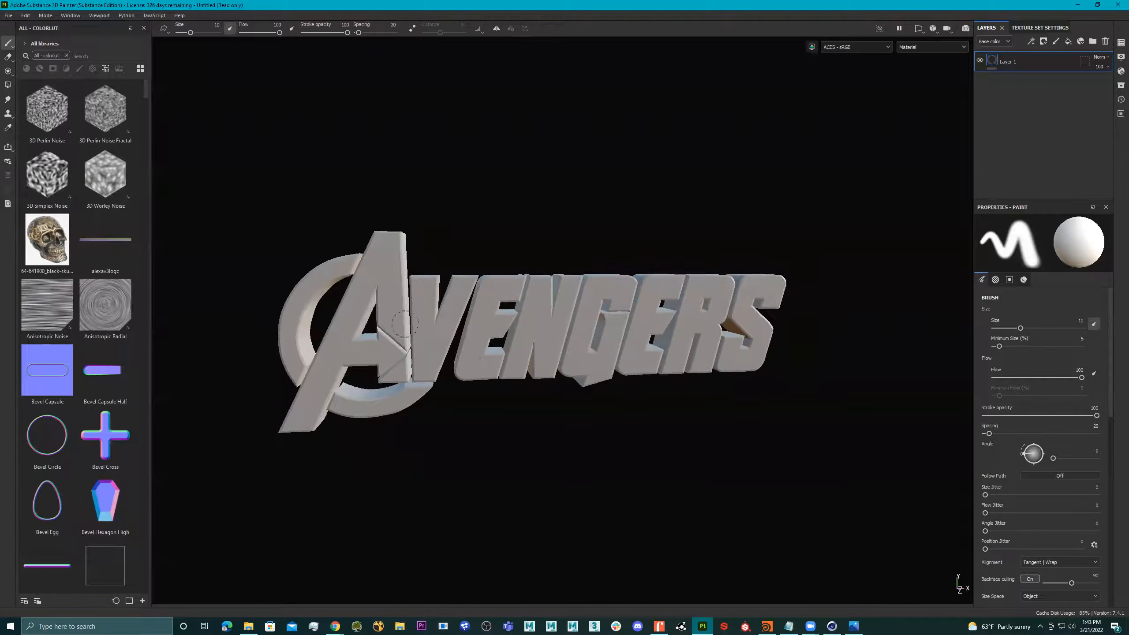
{"action": "left_click_drag", "start_coordinate": [353, 304], "coordinate": [799, 178], "text": "alt"}
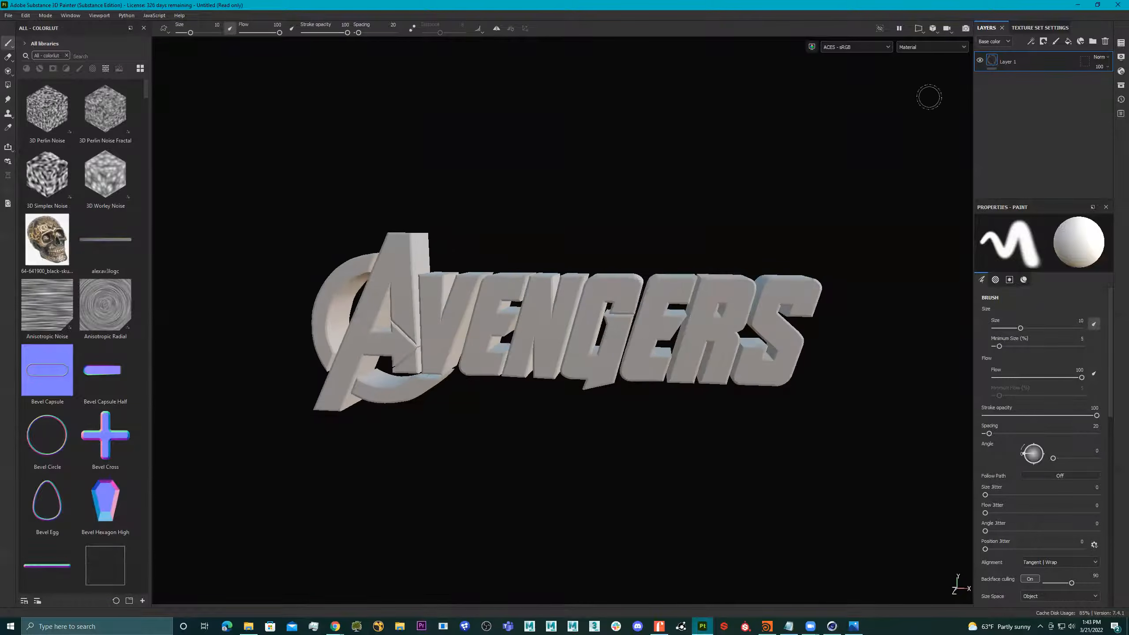
{"action": "left_click", "coordinate": [918, 29]}
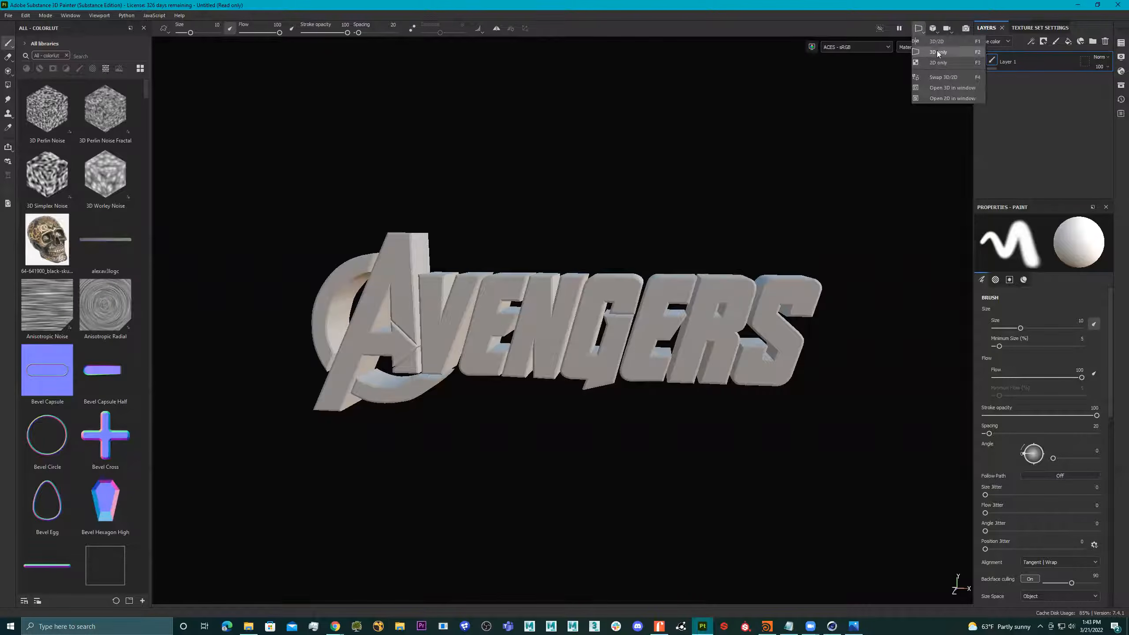
{"action": "left_click", "coordinate": [937, 42]}
{"action": "scroll", "coordinate": [619, 315], "scroll_direction": "down", "scroll_amount": 3}
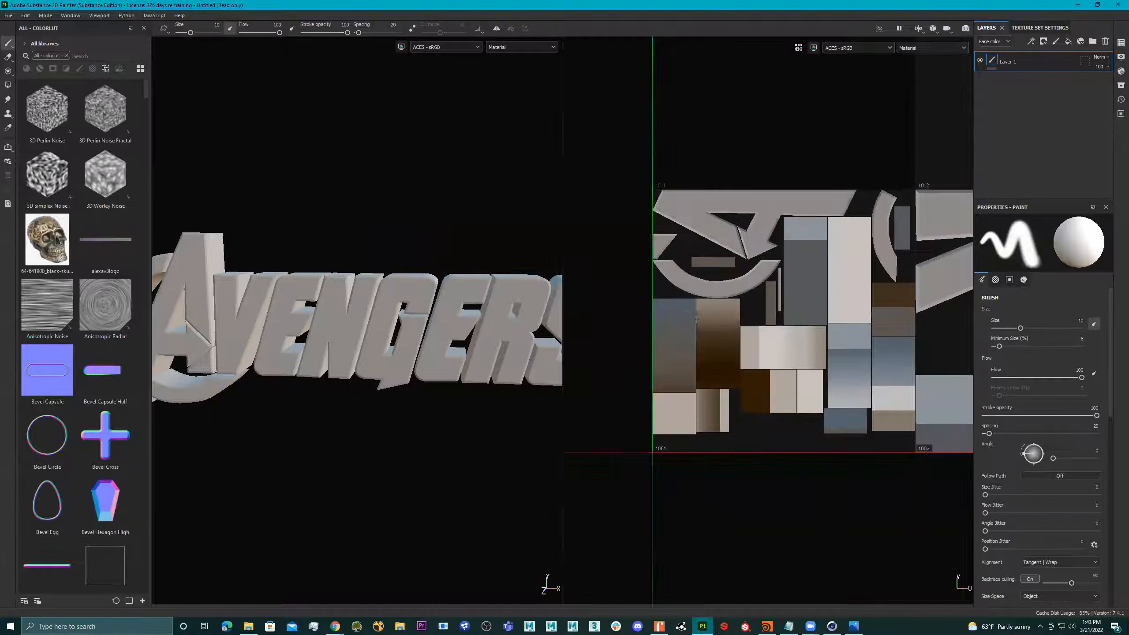
{"action": "scroll", "coordinate": [618, 314], "scroll_direction": "down", "scroll_amount": 5}
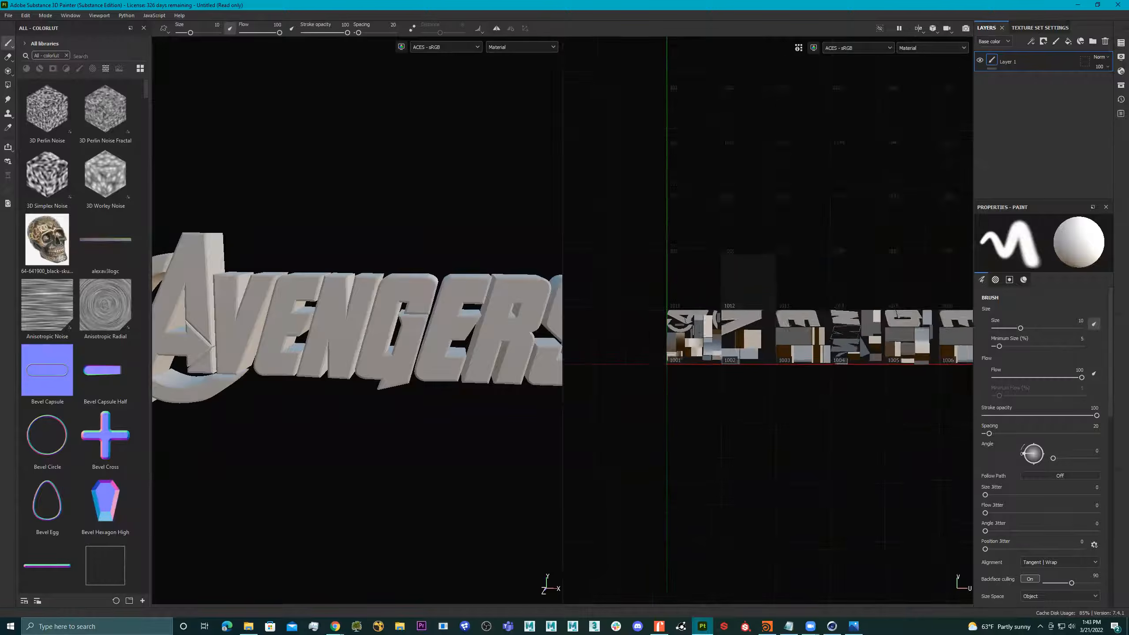
{"action": "scroll", "coordinate": [826, 356], "scroll_direction": "down", "scroll_amount": 3}
{"action": "mouse_move", "coordinate": [837, 357]}
{"action": "middle_mouse_down", "text": "alt"}
{"action": "mouse_move", "coordinate": [878, 353]}
{"action": "mouse_move", "coordinate": [845, 357]}
{"action": "middle_mouse_up", "text": "alt"}
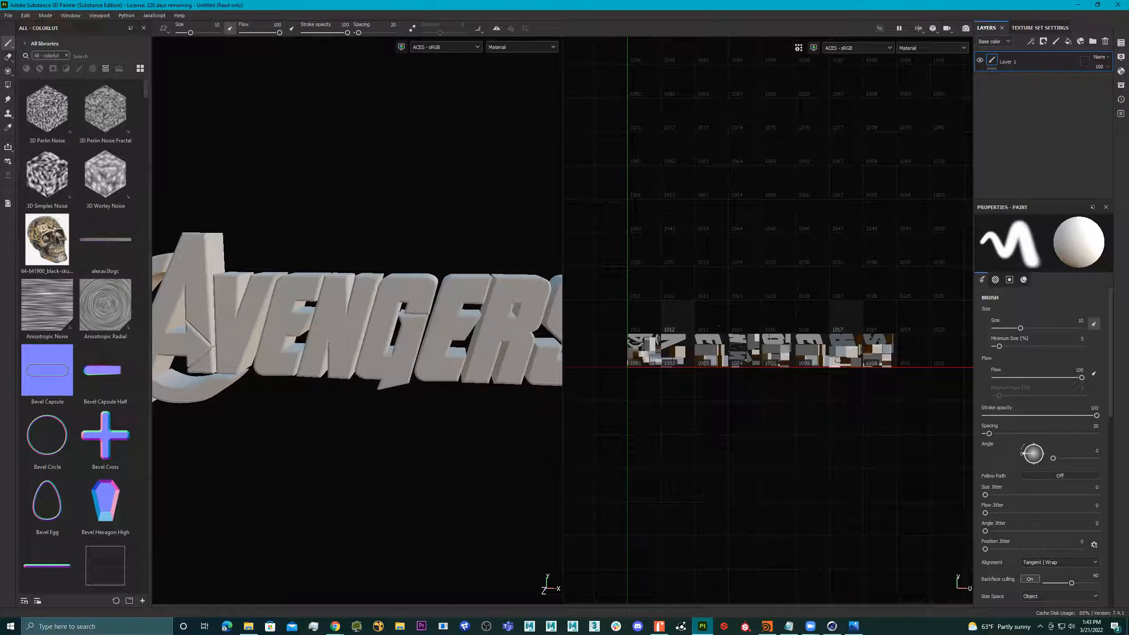
{"action": "middle_click_drag", "start_coordinate": [853, 371], "coordinate": [898, 476], "text": "alt"}
{"action": "scroll", "coordinate": [893, 445], "scroll_direction": "down", "scroll_amount": 1}
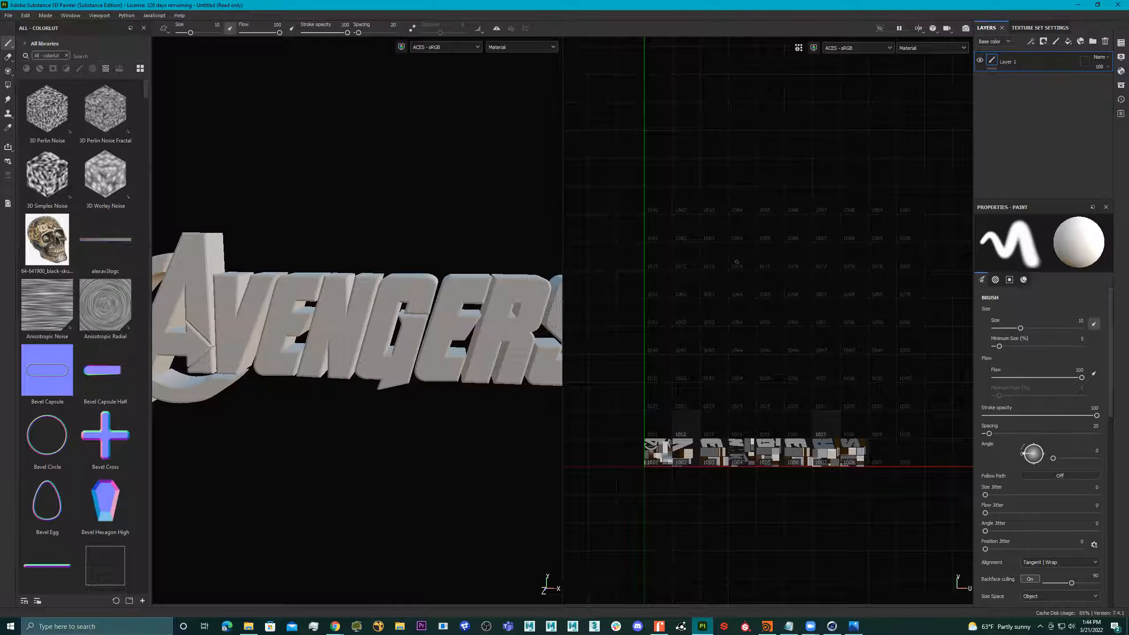
{"action": "left_click", "coordinate": [916, 28]}
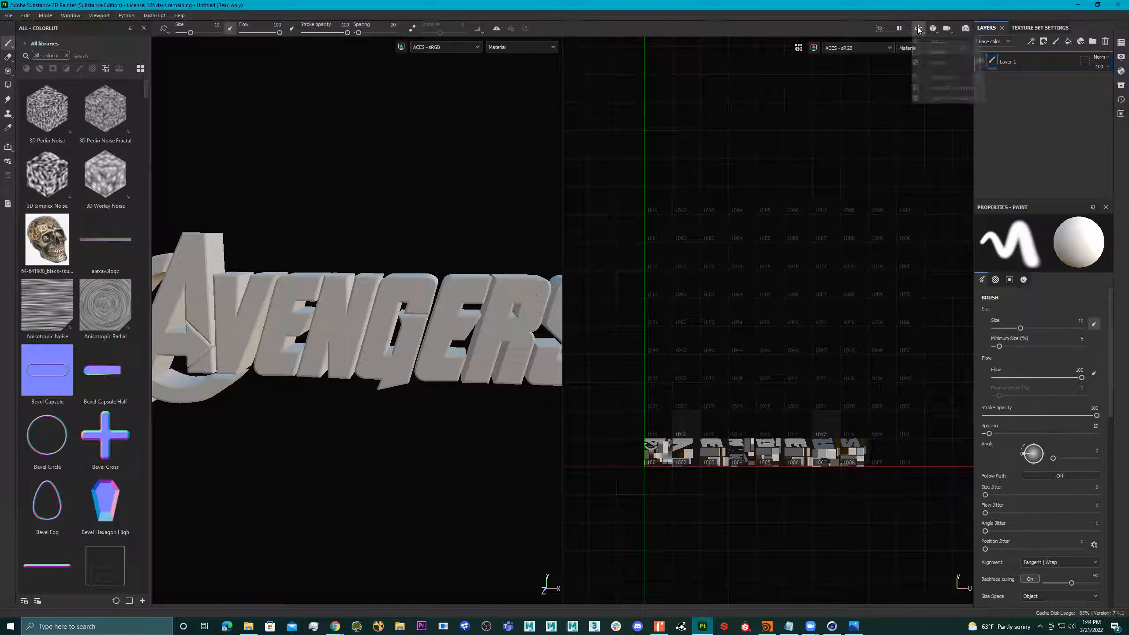
{"action": "left_click", "coordinate": [935, 52]}
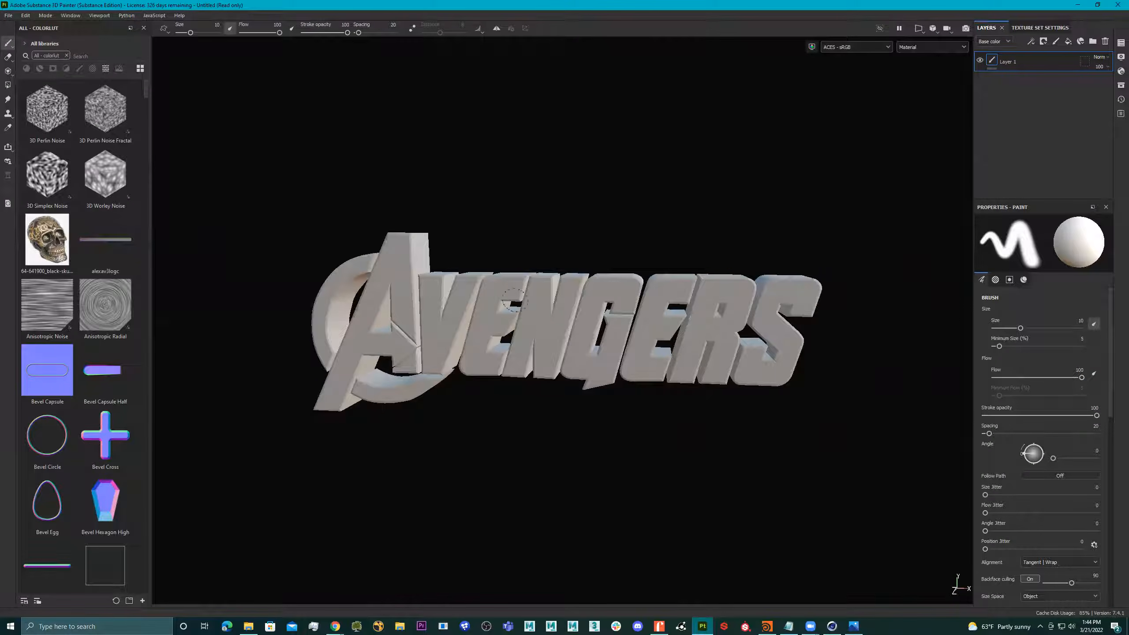
{"action": "mouse_move", "coordinate": [348, 308]}
{"action": "left_mouse_down"}
{"action": "mouse_move", "coordinate": [676, 355]}
{"action": "mouse_move", "coordinate": [737, 318]}
{"action": "mouse_move", "coordinate": [336, 325]}
{"action": "mouse_move", "coordinate": [596, 315]}
{"action": "mouse_move", "coordinate": [383, 299]}
{"action": "mouse_move", "coordinate": [342, 316]}
{"action": "left_mouse_up"}
{"action": "mouse_move", "coordinate": [378, 253]}
{"action": "left_mouse_down", "text": "alt"}
{"action": "mouse_move", "coordinate": [422, 267]}
{"action": "mouse_move", "coordinate": [457, 298]}
{"action": "mouse_move", "coordinate": [711, 267]}
{"action": "mouse_move", "coordinate": [449, 280]}
{"action": "mouse_move", "coordinate": [547, 258]}
{"action": "left_mouse_up", "text": "alt"}
{"action": "left_click_drag", "start_coordinate": [609, 306], "coordinate": [586, 275], "text": "alt"}
{"action": "key", "text": "ctrl+z"}
{"action": "key", "text": "ctrl+z"}
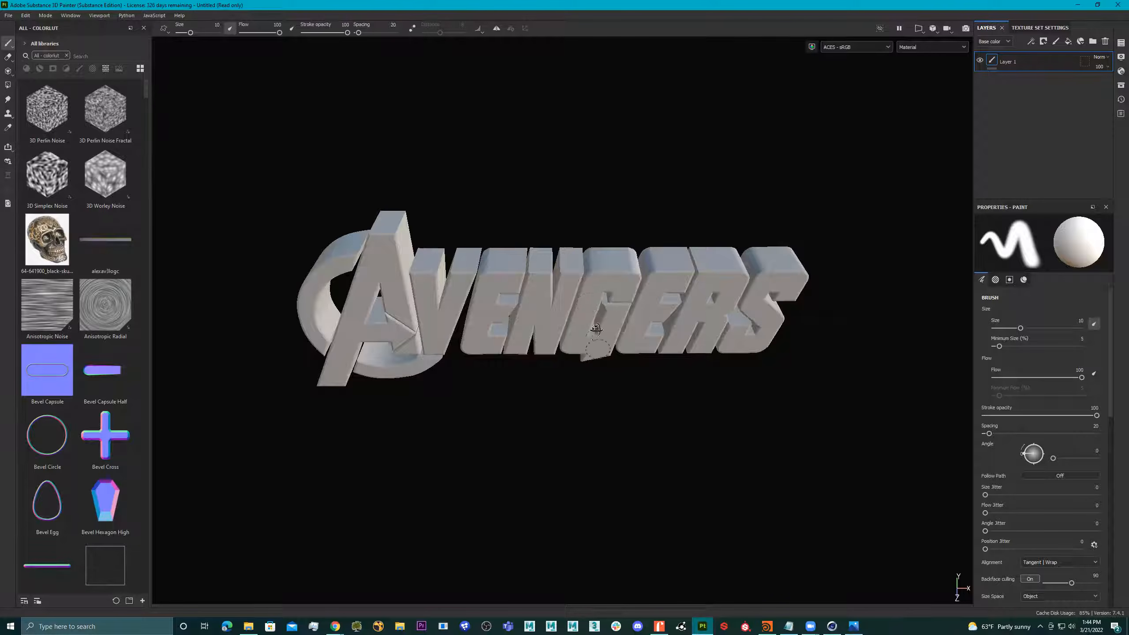
Switch to Photos to study the avengers-endgame-logo.jpg reference, and return to the logo model in Substance 3D Painter.
{"action": "left_click", "coordinate": [853, 626]}
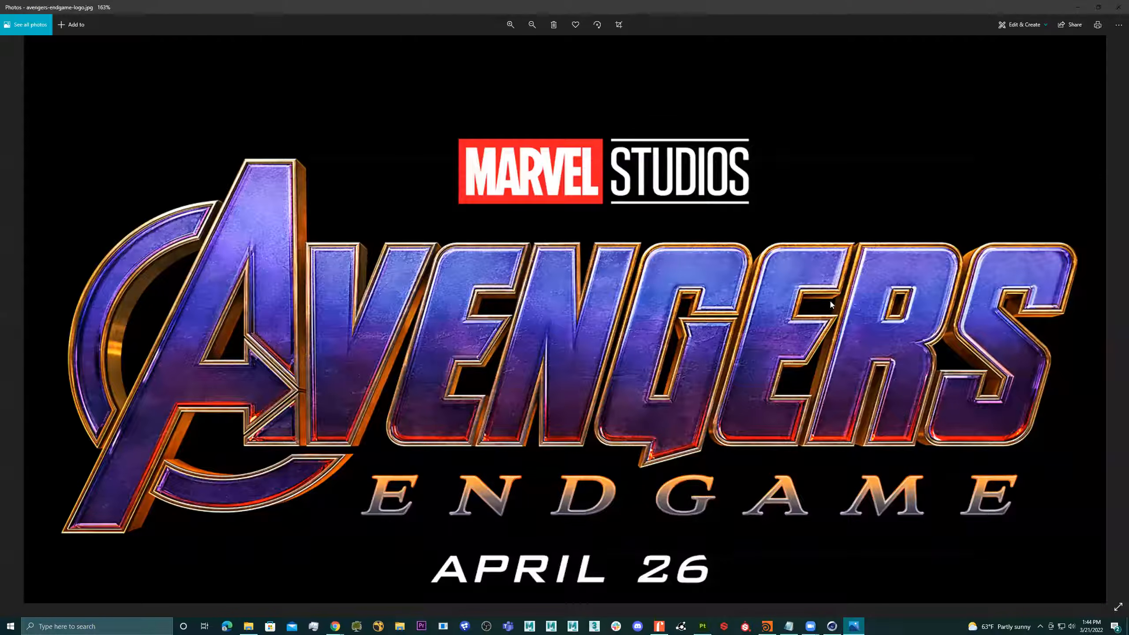
{"action": "left_click", "coordinate": [1077, 7]}
{"action": "left_click_drag", "start_coordinate": [600, 288], "coordinate": [640, 249], "text": "alt"}
{"action": "left_click_drag", "start_coordinate": [584, 298], "coordinate": [618, 307], "text": "alt"}
Check the mesh map section of the texture set's settings and return to the layer stack.
{"action": "left_click", "coordinate": [1039, 27]}
{"action": "scroll", "coordinate": [1079, 164], "scroll_direction": "down", "scroll_amount": 4}
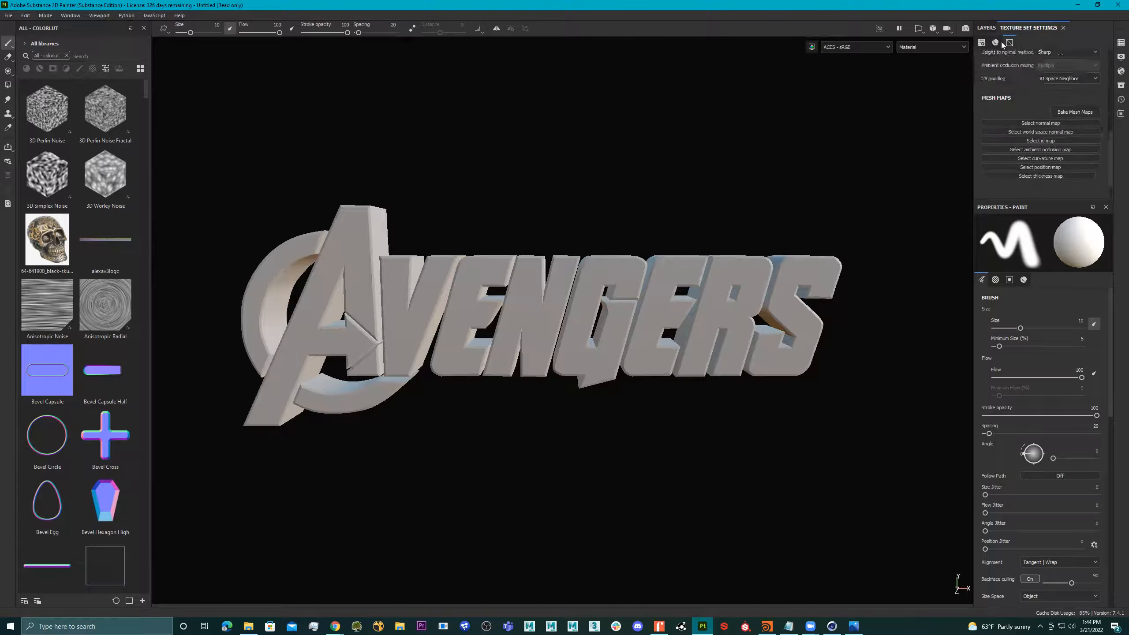
{"action": "left_click", "coordinate": [986, 28]}
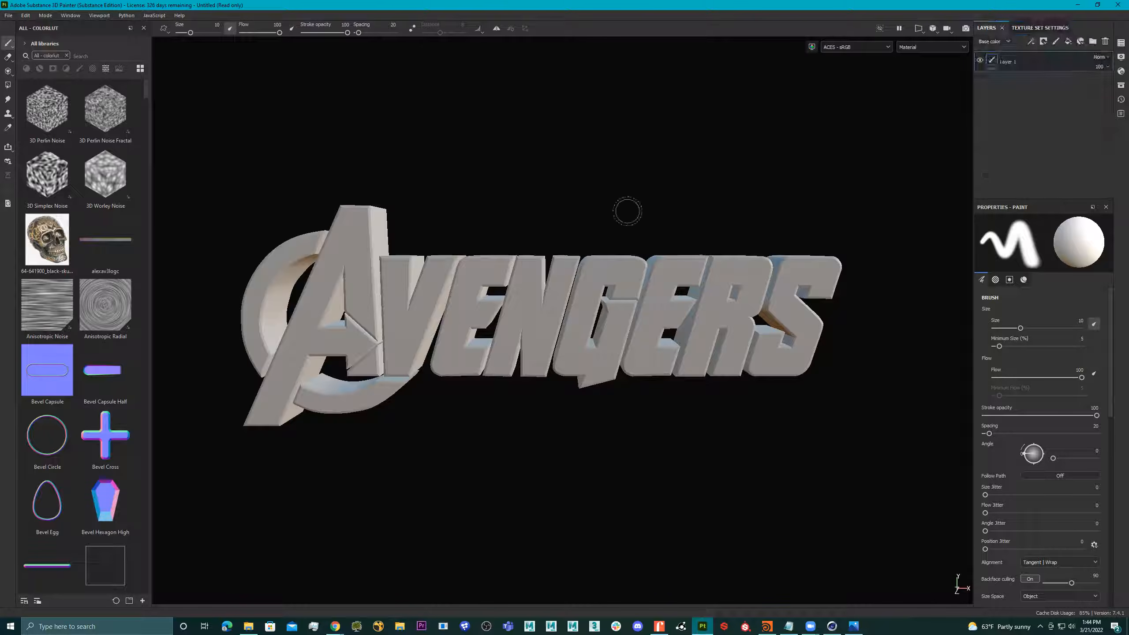
Filter the assets to materials without the colorlut search, and add Concrete Dusty as a fill layer beneath Layer 1.
{"action": "left_click", "coordinate": [41, 69]}
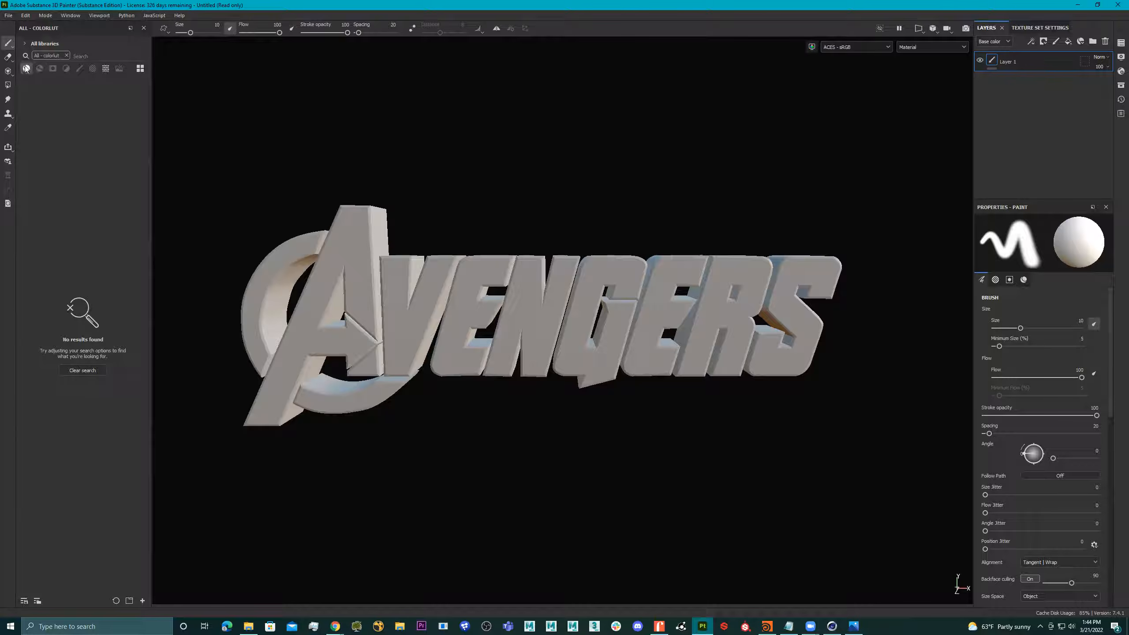
{"action": "left_click", "coordinate": [66, 56]}
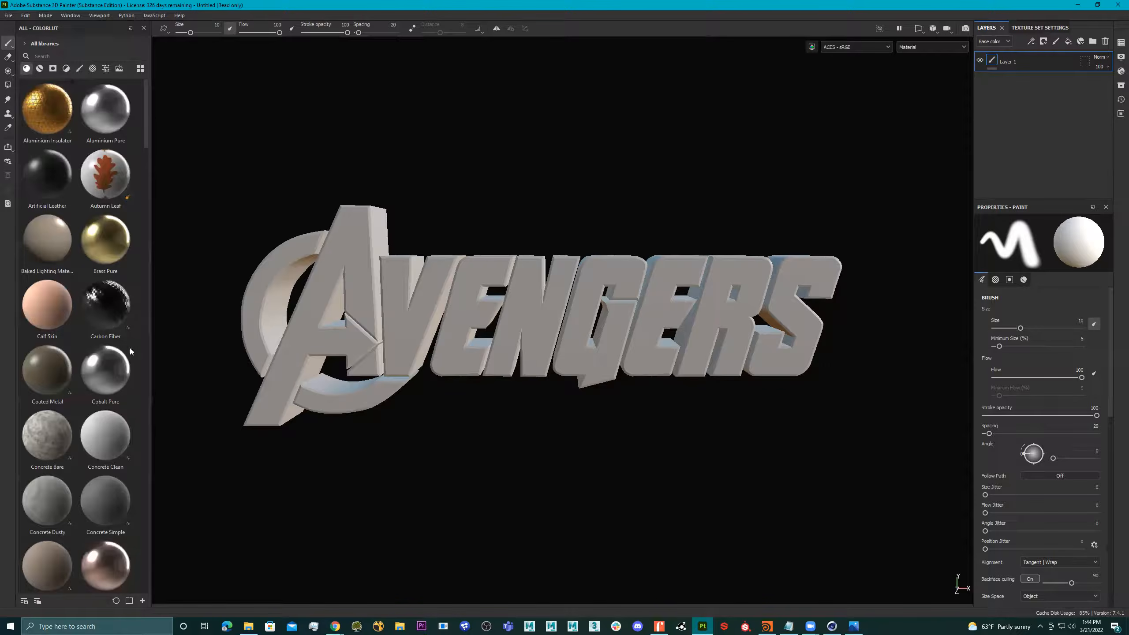
{"action": "left_click_drag", "start_coordinate": [48, 504], "coordinate": [1003, 71]}
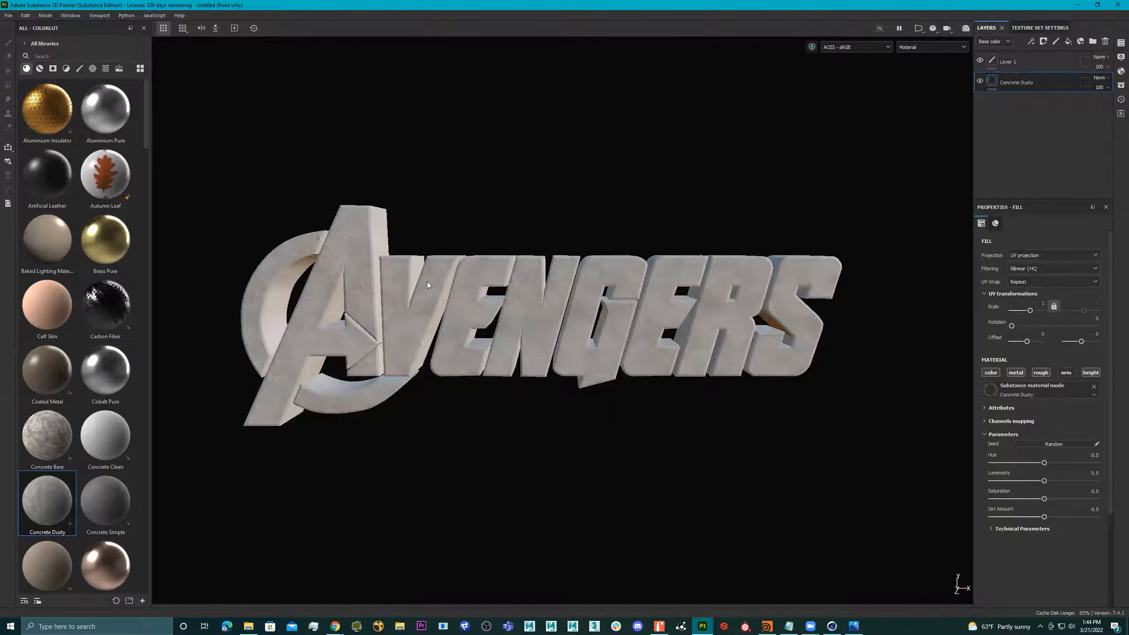
{"action": "left_click_drag", "start_coordinate": [442, 267], "coordinate": [444, 263], "text": "alt"}
{"action": "right_click_drag", "start_coordinate": [444, 263], "coordinate": [499, 273], "text": "alt"}
{"action": "left_click_drag", "start_coordinate": [500, 273], "coordinate": [704, 269], "text": "alt"}
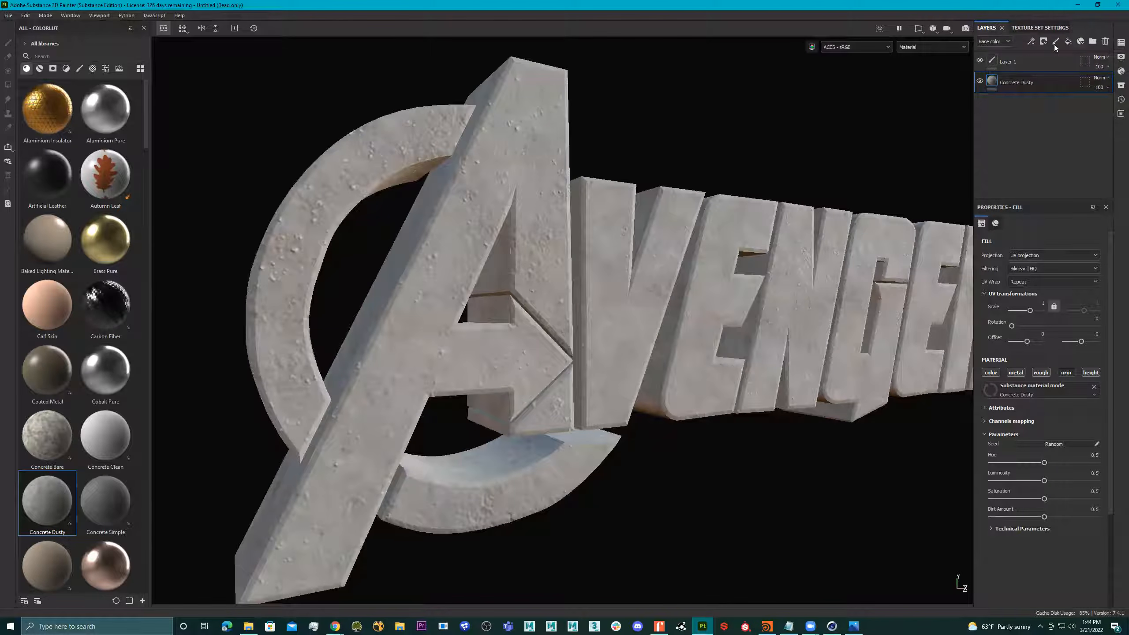
Bake all selected mesh maps for the logo at an output size of 2048.
{"action": "left_click", "coordinate": [1038, 28]}
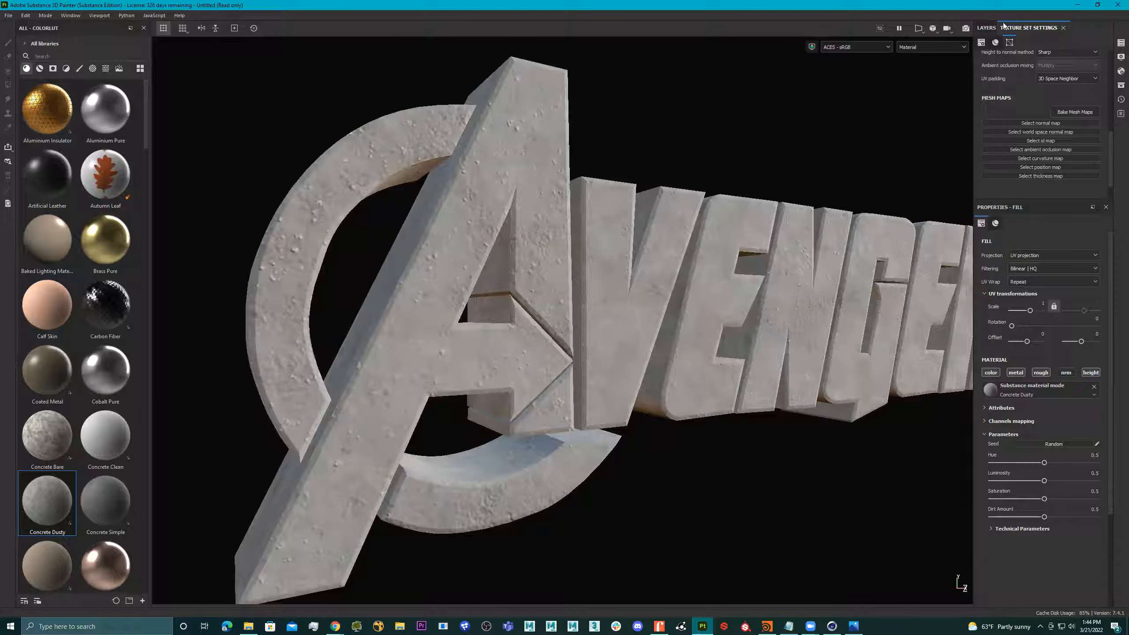
{"action": "left_click", "coordinate": [986, 28]}
{"action": "left_click", "coordinate": [1026, 28]}
{"action": "left_click", "coordinate": [1077, 113]}
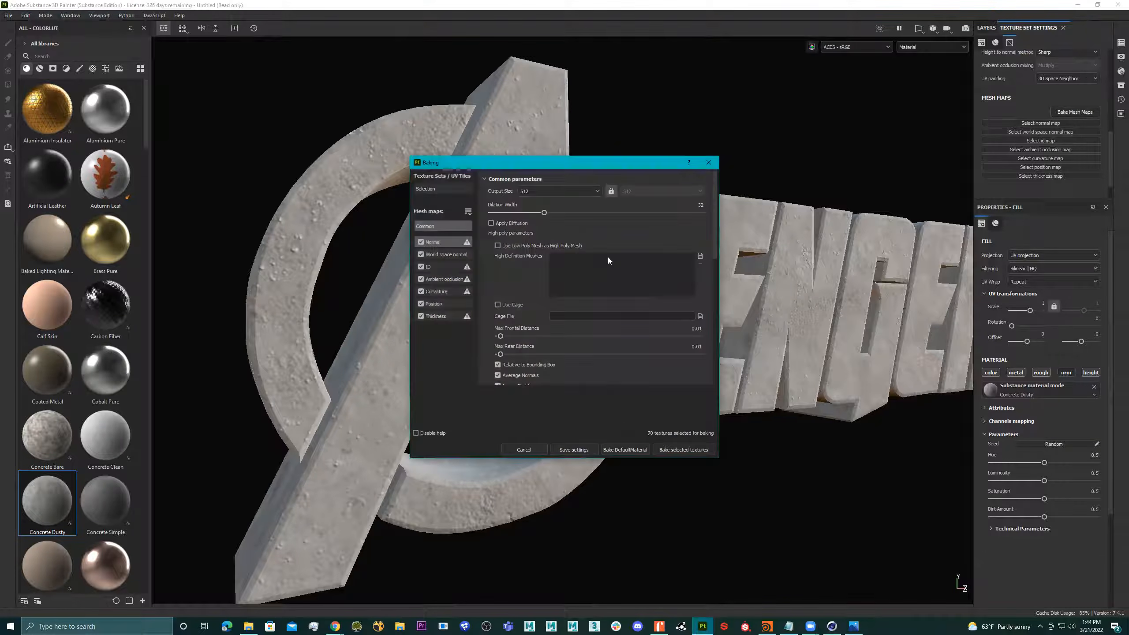
{"action": "left_click", "coordinate": [591, 190]}
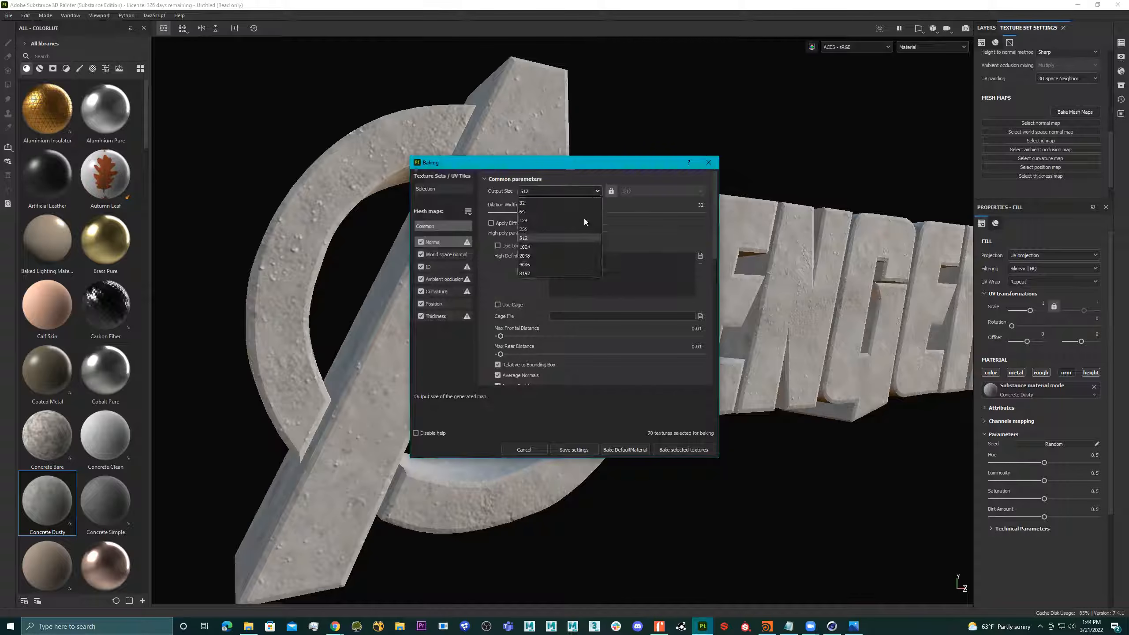
{"action": "left_click", "coordinate": [551, 257]}
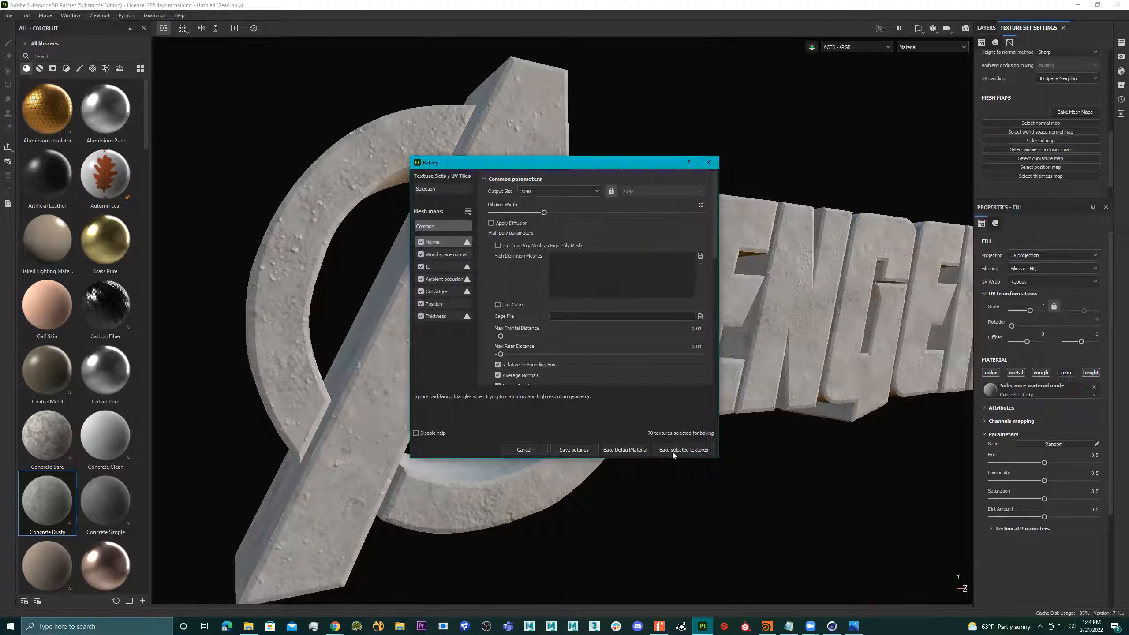
{"action": "left_click", "coordinate": [686, 450]}
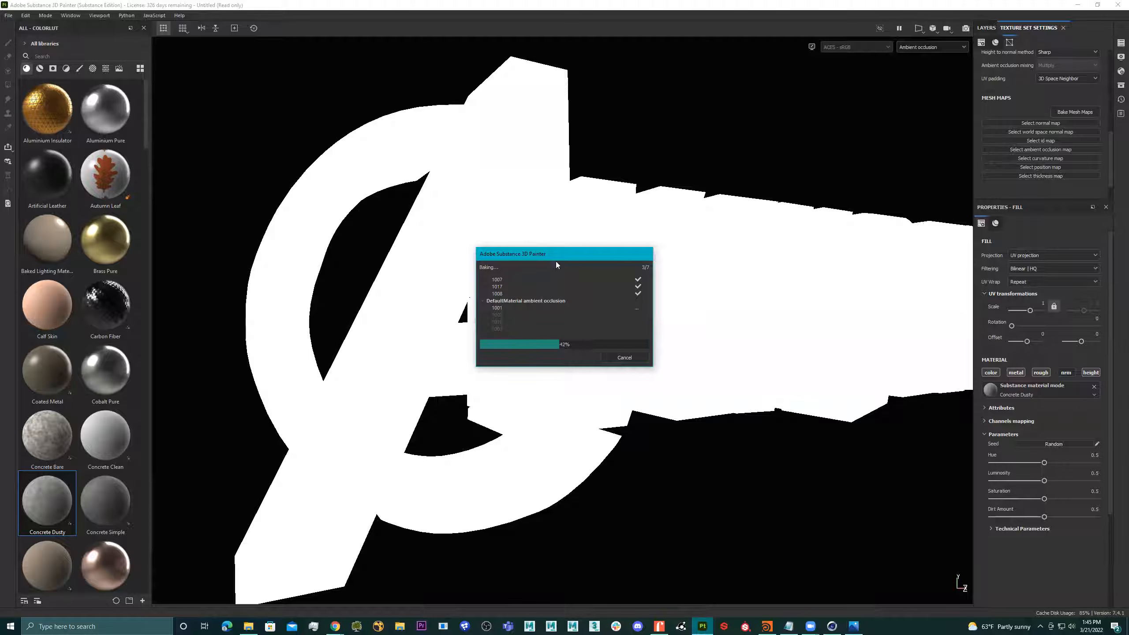
{"action": "left_click_drag", "start_coordinate": [573, 258], "coordinate": [780, 103]}
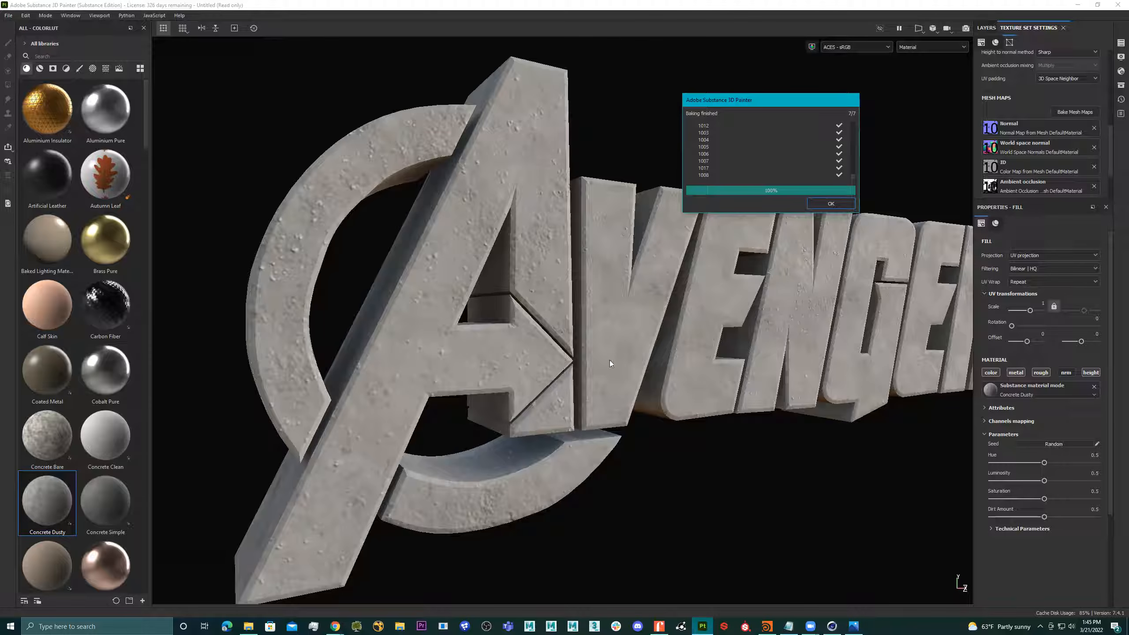
{"action": "left_click", "coordinate": [827, 204]}
Inspect the baked concrete logo from several angles and compare it with the Avengers Endgame reference image in Photos.
{"action": "left_click_drag", "start_coordinate": [804, 269], "coordinate": [451, 306], "text": "alt"}
{"action": "right_click_drag", "start_coordinate": [451, 306], "coordinate": [845, 307], "text": "alt"}
{"action": "middle_click_drag", "start_coordinate": [844, 307], "coordinate": [618, 300], "text": "alt"}
{"action": "right_click_drag", "start_coordinate": [618, 301], "coordinate": [676, 307], "text": "alt"}
{"action": "middle_click_drag", "start_coordinate": [676, 307], "coordinate": [502, 308], "text": "alt"}
{"action": "right_click_drag", "start_coordinate": [502, 308], "coordinate": [537, 309], "text": "alt"}
{"action": "middle_click_drag", "start_coordinate": [537, 309], "coordinate": [649, 313], "text": "alt"}
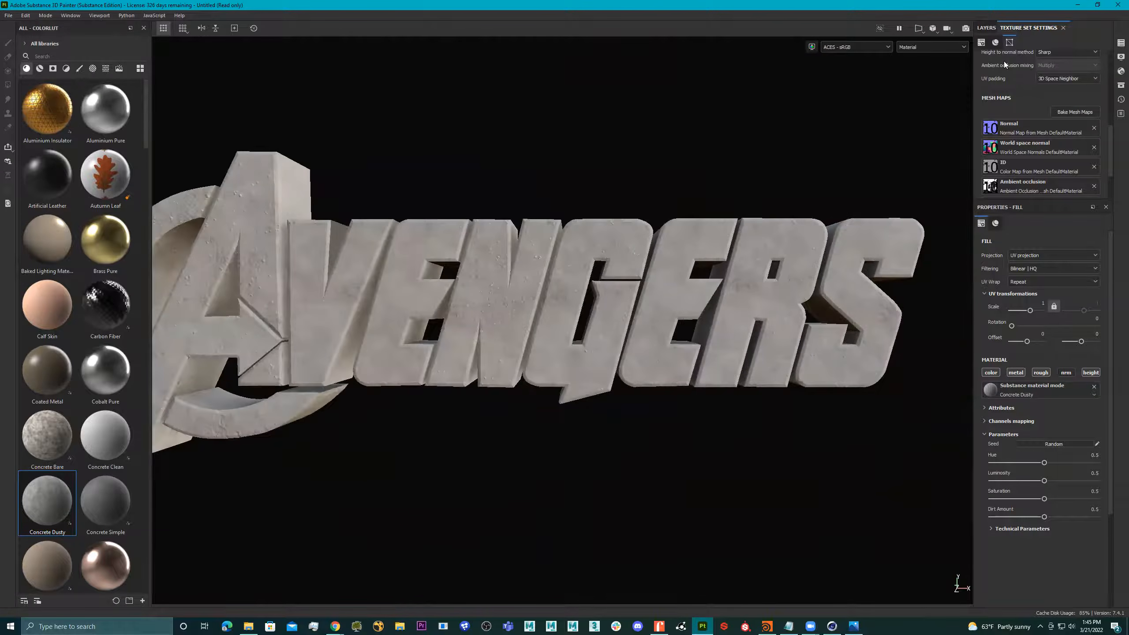
{"action": "left_click", "coordinate": [986, 28]}
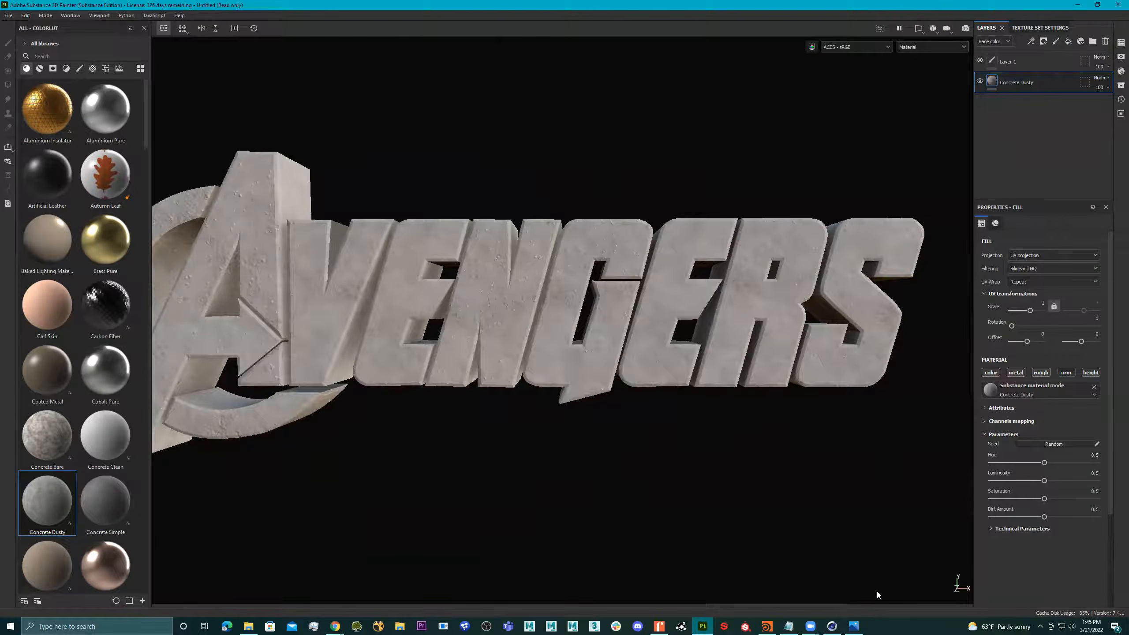
{"action": "left_click", "coordinate": [853, 626]}
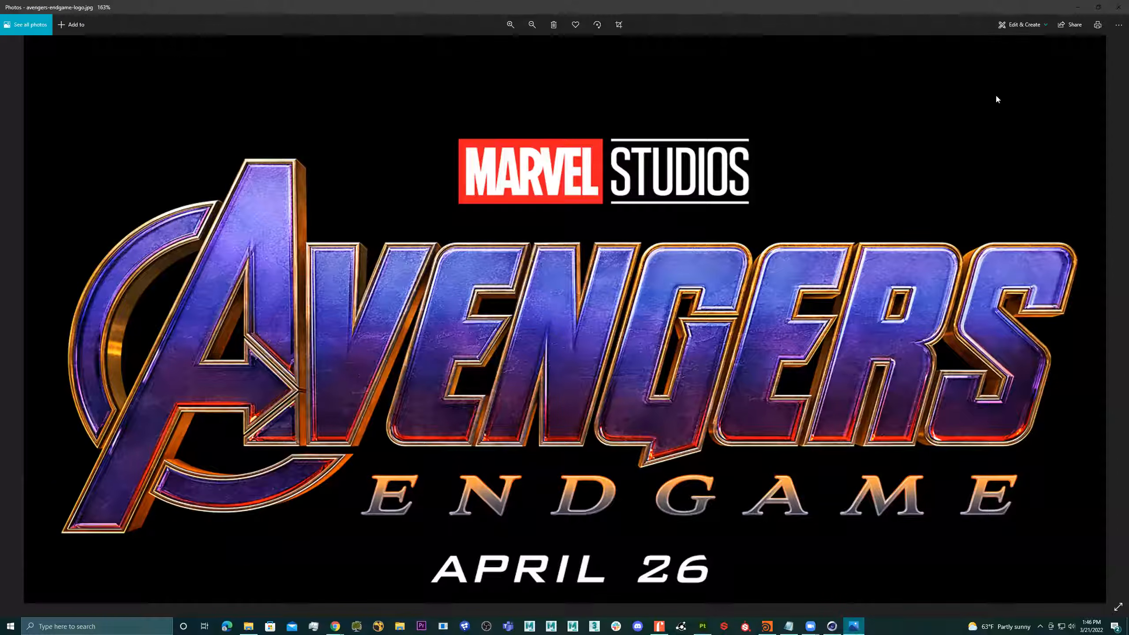
{"action": "left_click", "coordinate": [1076, 9]}
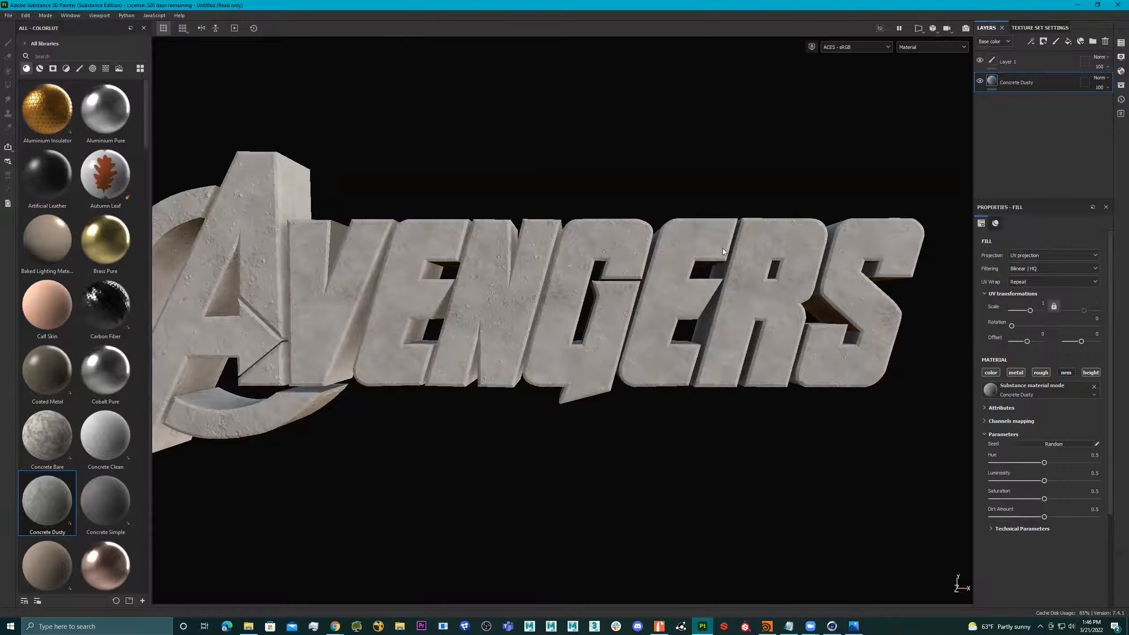
Slightly increase the UV scale of the Concrete Dusty fill layer.
{"action": "right_click_drag", "start_coordinate": [723, 249], "coordinate": [646, 251], "text": "alt"}
{"action": "middle_click_drag", "start_coordinate": [646, 252], "coordinate": [694, 254], "text": "alt"}
{"action": "left_click_drag", "start_coordinate": [694, 254], "coordinate": [696, 267], "text": "alt"}
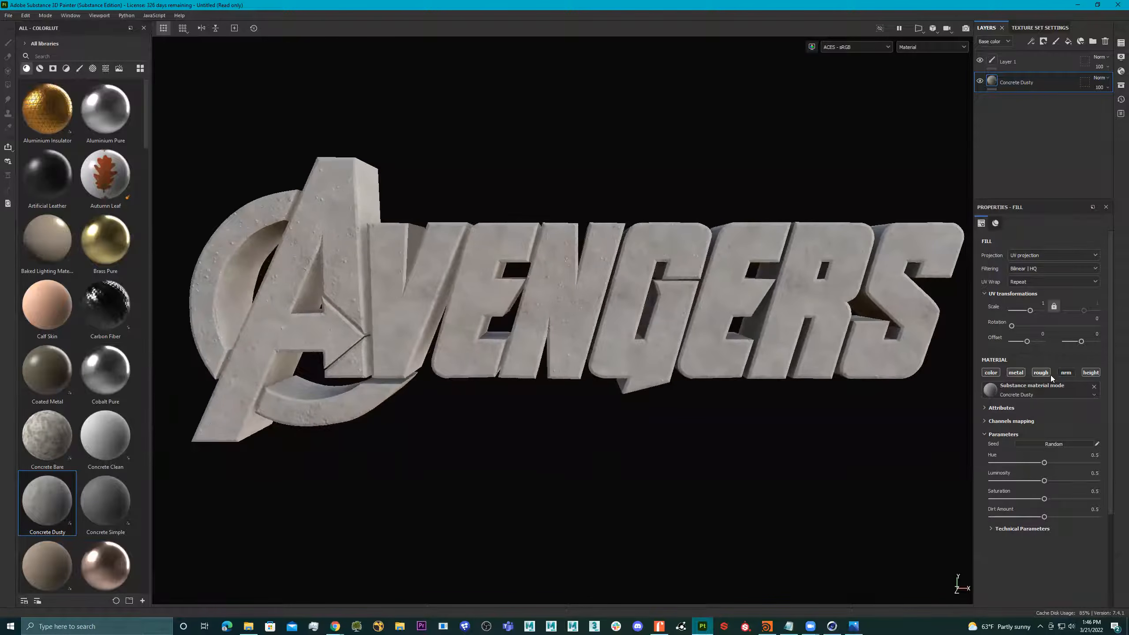
{"action": "left_click_drag", "start_coordinate": [561, 290], "coordinate": [484, 274], "text": "alt"}
{"action": "left_click_drag", "start_coordinate": [1030, 311], "coordinate": [1032, 311]}
{"action": "scroll", "coordinate": [784, 290], "scroll_direction": "up", "scroll_amount": 5}
{"action": "scroll", "coordinate": [765, 356], "scroll_direction": "up", "scroll_amount": 2}
Check the Endgame reference logo in Photos, then return to Substance 3D Painter and turn off Concrete Dusty's color channel.
{"action": "left_click", "coordinate": [854, 626]}
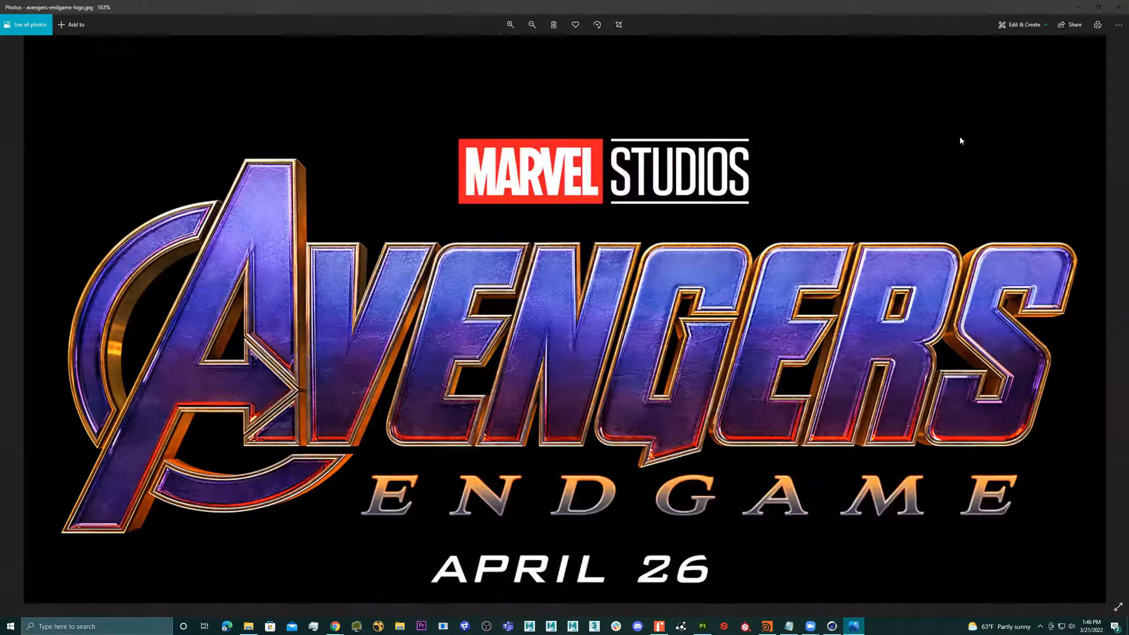
{"action": "key", "text": "alt+Tab"}
{"action": "left_click_drag", "start_coordinate": [557, 304], "coordinate": [573, 288], "text": "alt"}
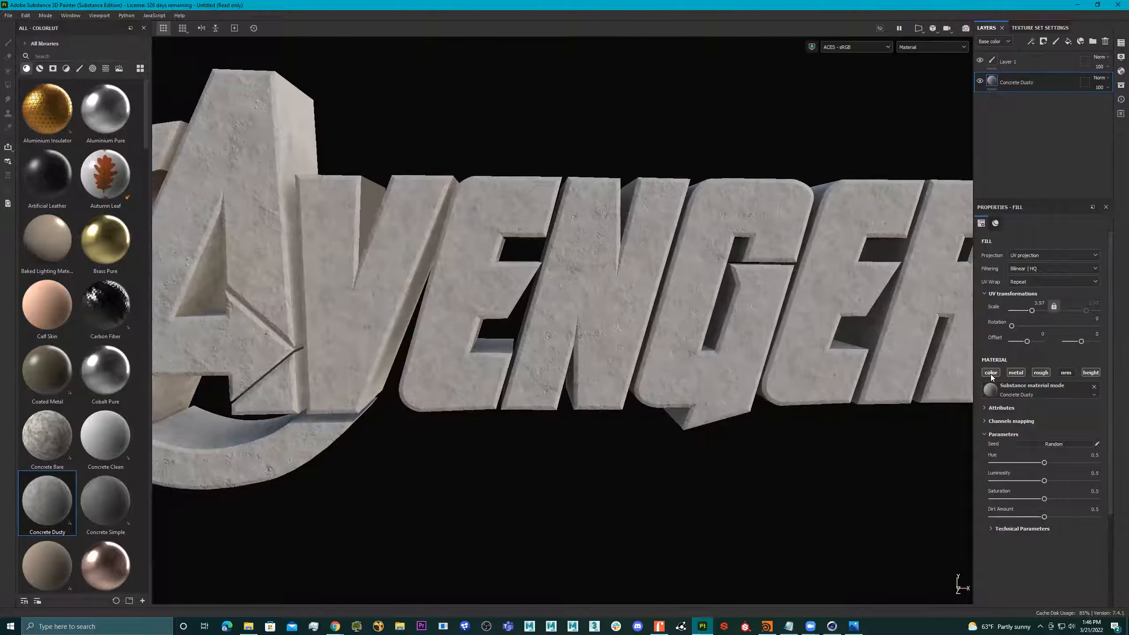
{"action": "left_click_drag", "start_coordinate": [791, 333], "coordinate": [693, 324], "text": "alt"}
{"action": "scroll", "coordinate": [622, 321], "scroll_direction": "down", "scroll_amount": 2}
{"action": "middle_click_drag", "start_coordinate": [693, 324], "coordinate": [670, 316], "text": "alt"}
{"action": "left_click_drag", "start_coordinate": [670, 316], "coordinate": [627, 306], "text": "alt"}
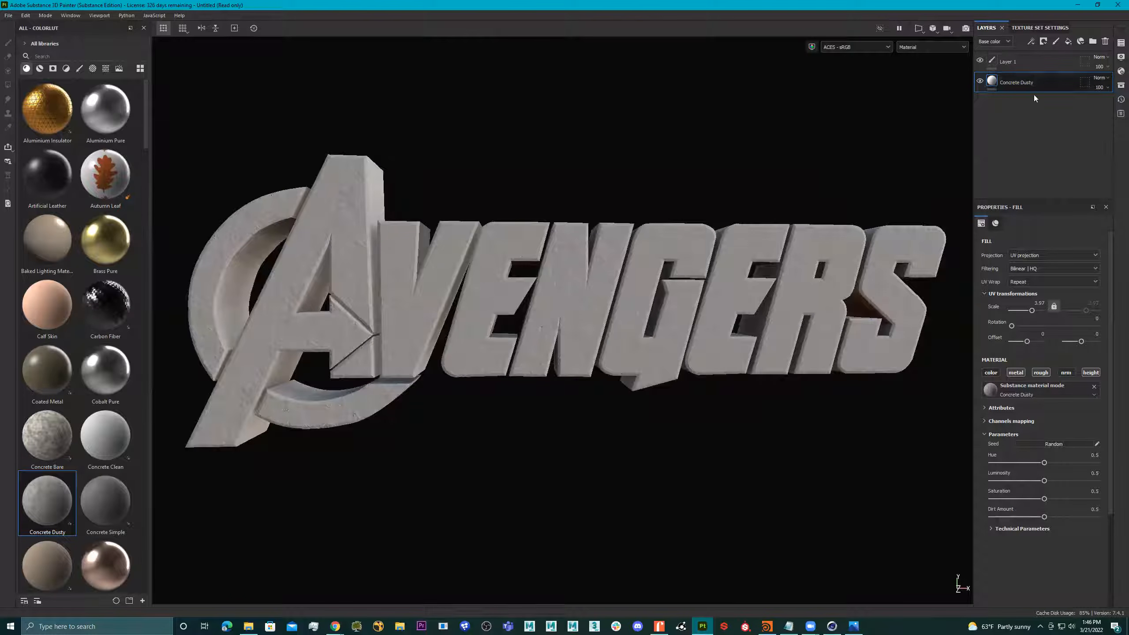
Add a fill layer above Concrete Dusty, rename it purp, and hide it.
{"action": "left_click", "coordinate": [1069, 41]}
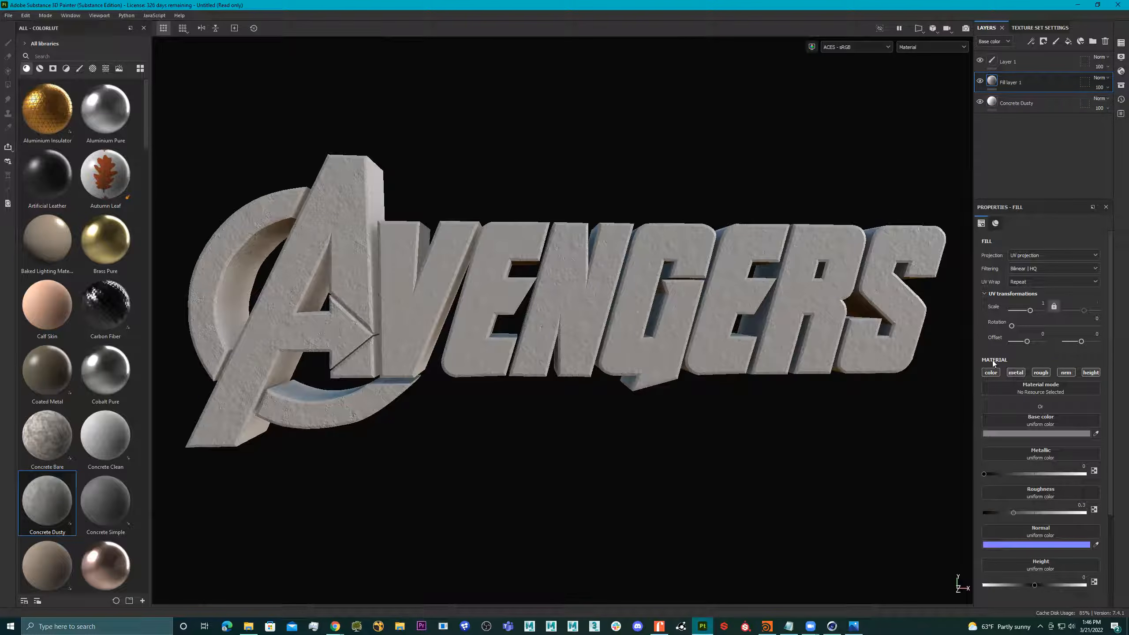
{"action": "left_click", "coordinate": [1001, 104]}
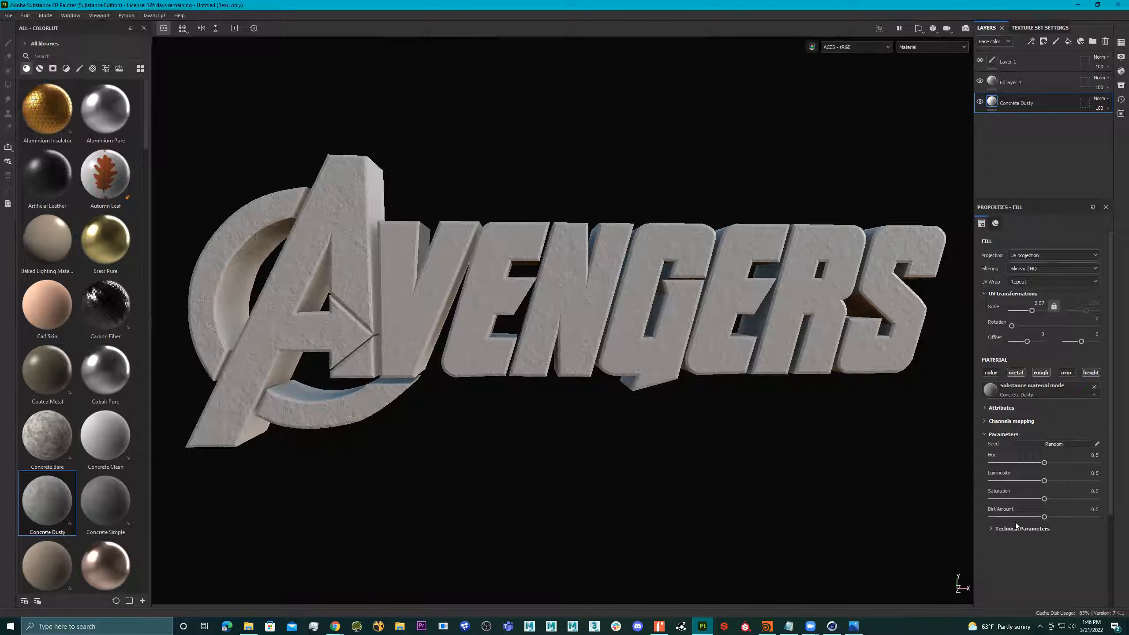
{"action": "left_click", "coordinate": [990, 529]}
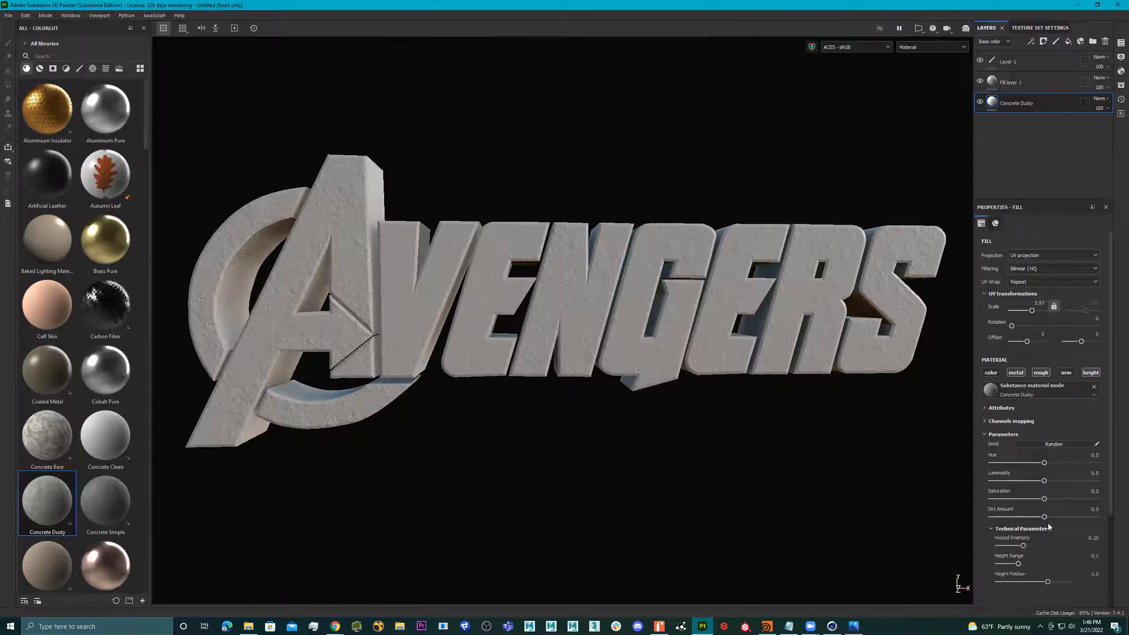
{"action": "left_click", "coordinate": [979, 82]}
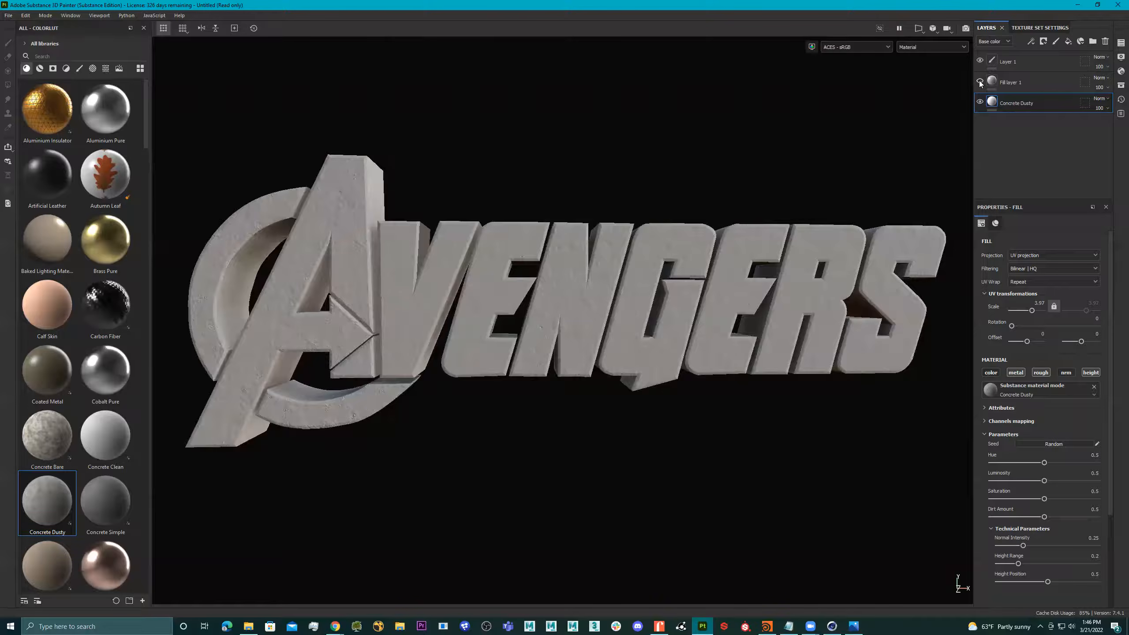
{"action": "double_click", "coordinate": [1011, 82]}
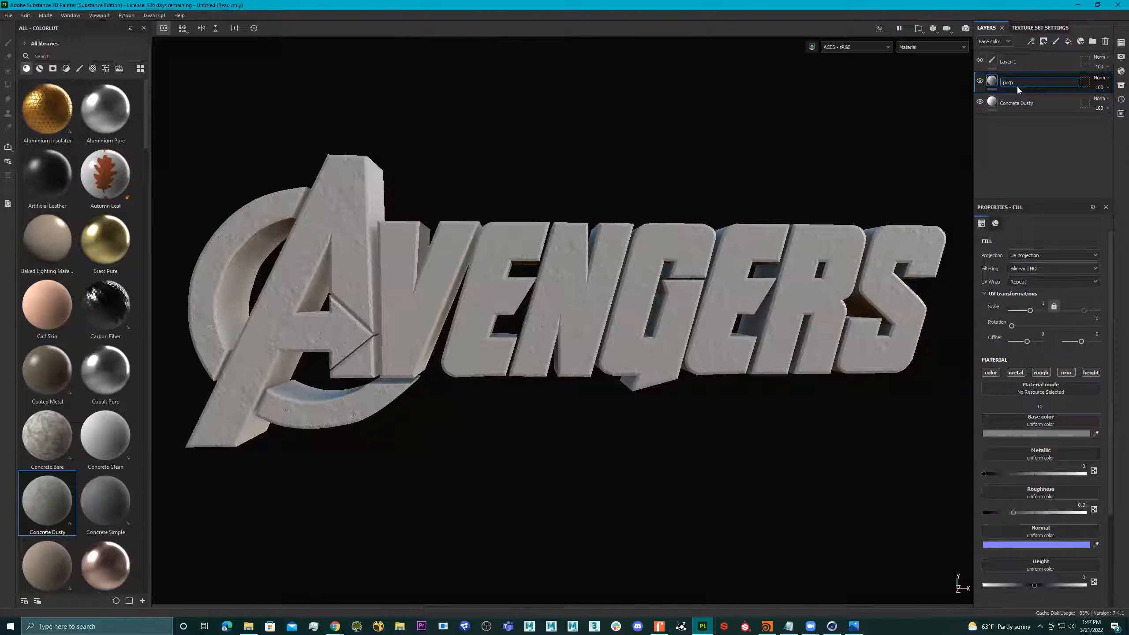
{"action": "key", "text": "Return"}
{"action": "left_click", "coordinate": [978, 82]}
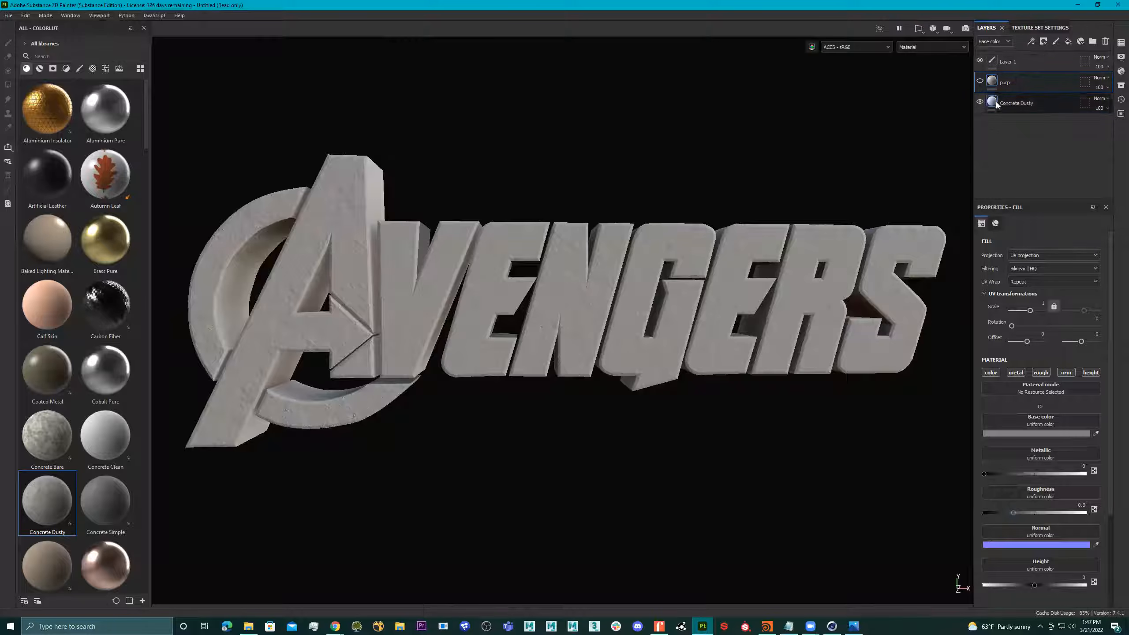
Try stronger relief on the Concrete Dusty layer and set its Height Range to 0.3.
{"action": "left_click", "coordinate": [1022, 103]}
{"action": "left_click_drag", "start_coordinate": [577, 312], "coordinate": [675, 312], "text": "alt"}
{"action": "middle_click_drag", "start_coordinate": [560, 314], "coordinate": [719, 316], "text": "alt"}
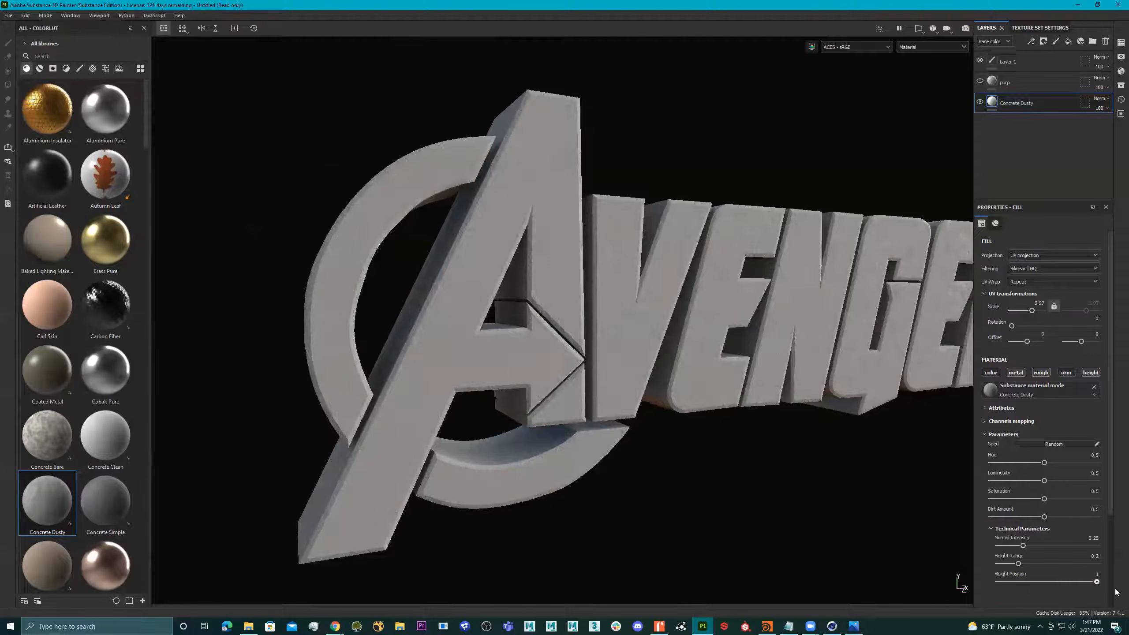
{"action": "mouse_move", "coordinate": [1038, 585]}
{"action": "left_mouse_down"}
{"action": "mouse_move", "coordinate": [986, 581]}
{"action": "mouse_move", "coordinate": [1060, 587]}
{"action": "left_mouse_up"}
{"action": "left_click_drag", "start_coordinate": [1017, 564], "coordinate": [1041, 573]}
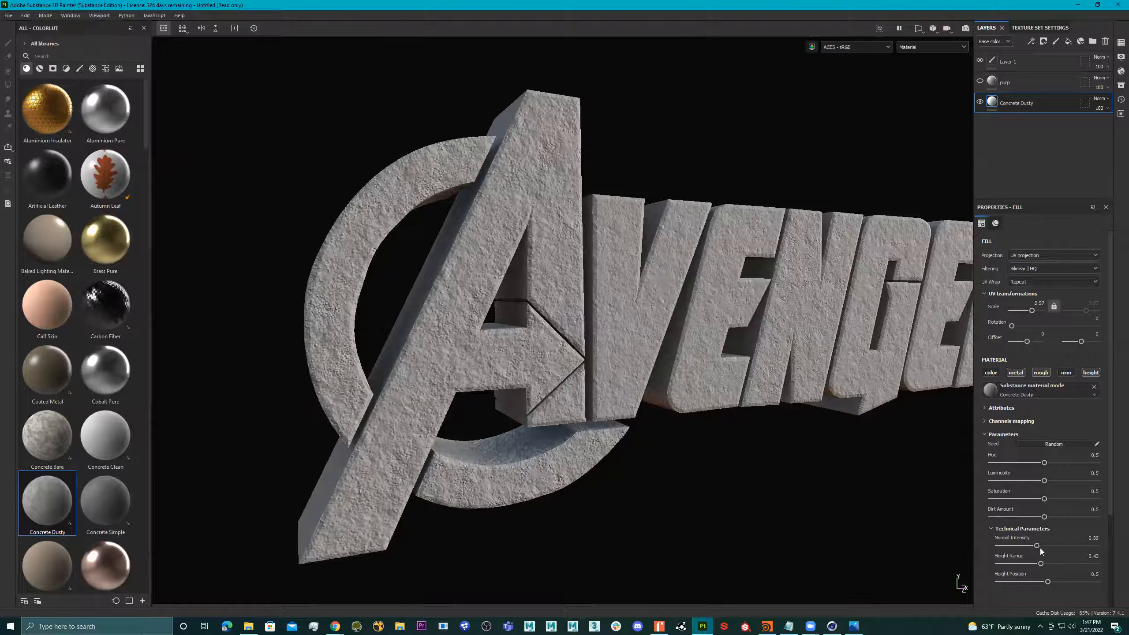
{"action": "mouse_move", "coordinate": [1040, 564]}
{"action": "left_mouse_down"}
{"action": "mouse_move", "coordinate": [1065, 564]}
{"action": "mouse_move", "coordinate": [1018, 567]}
{"action": "mouse_move", "coordinate": [1029, 568]}
{"action": "left_mouse_up"}
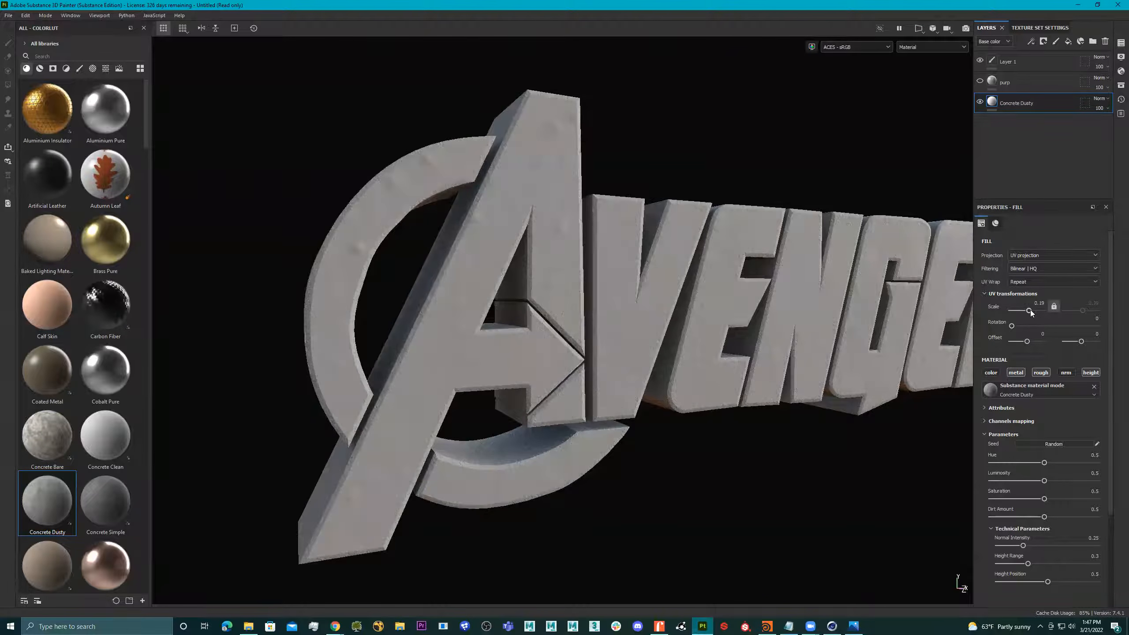
Set the Concrete Dusty layer's Height Position to about 0.88, checking the relief on the letters.
{"action": "left_click_drag", "start_coordinate": [806, 320], "coordinate": [764, 316], "text": "alt"}
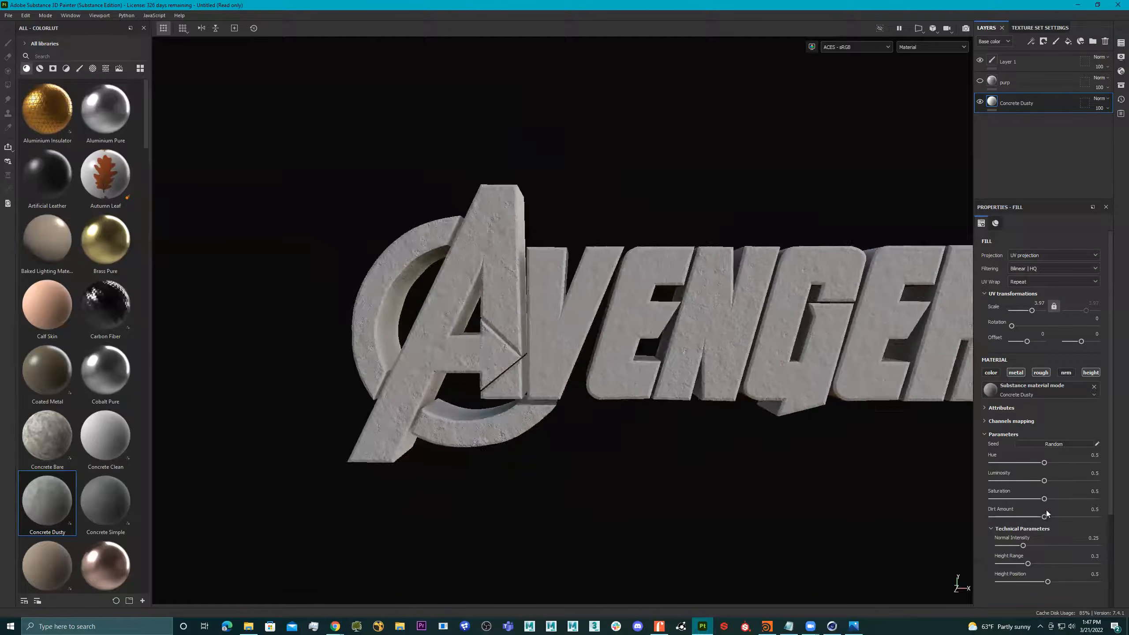
{"action": "left_click_drag", "start_coordinate": [1003, 579], "coordinate": [1029, 581]}
{"action": "mouse_move", "coordinate": [1097, 584]}
{"action": "left_mouse_down"}
{"action": "mouse_move", "coordinate": [1023, 584]}
{"action": "mouse_move", "coordinate": [1089, 585]}
{"action": "left_mouse_up"}
{"action": "scroll", "coordinate": [959, 514], "scroll_direction": "up", "scroll_amount": 5}
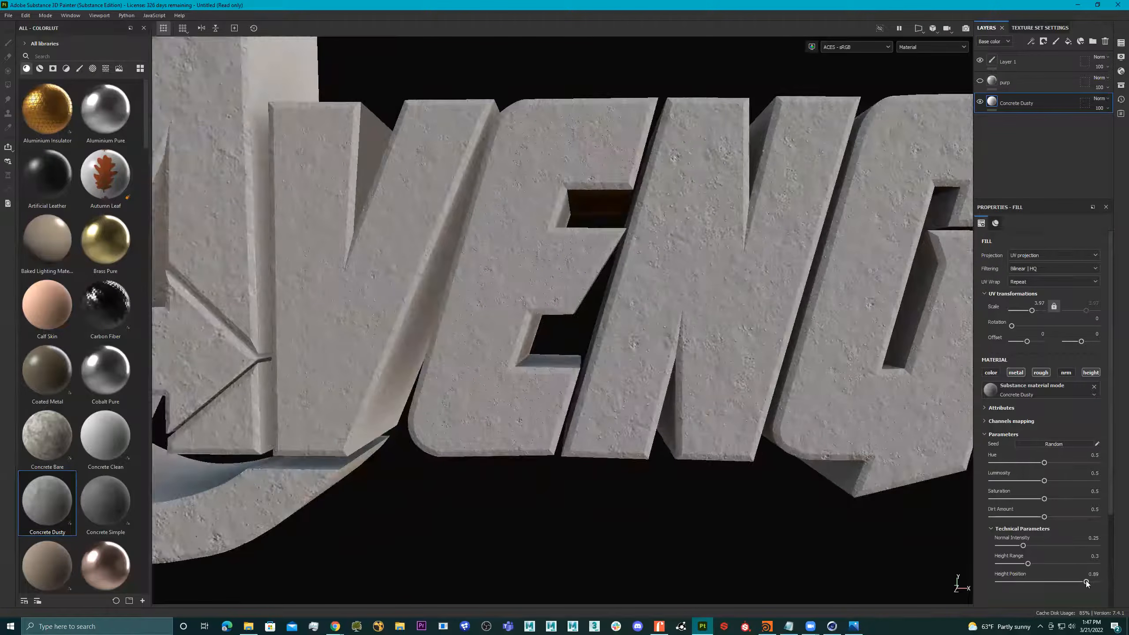
{"action": "left_click_drag", "start_coordinate": [1083, 585], "coordinate": [1095, 585]}
{"action": "scroll", "coordinate": [716, 306], "scroll_direction": "down", "scroll_amount": 5}
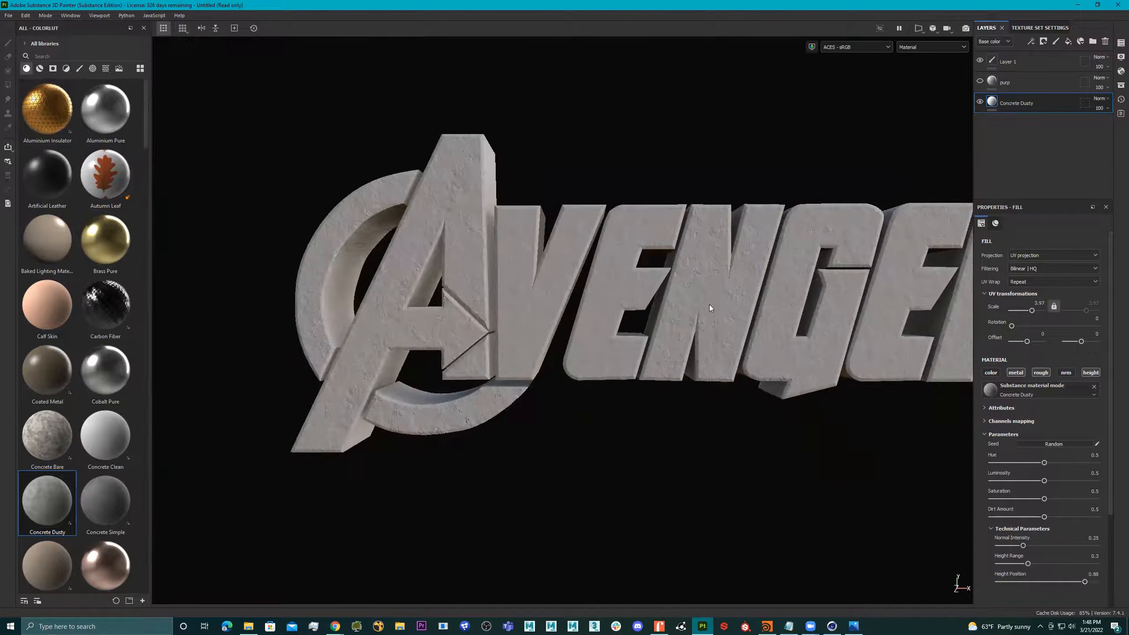
{"action": "left_click_drag", "start_coordinate": [805, 296], "coordinate": [951, 292], "text": "alt"}
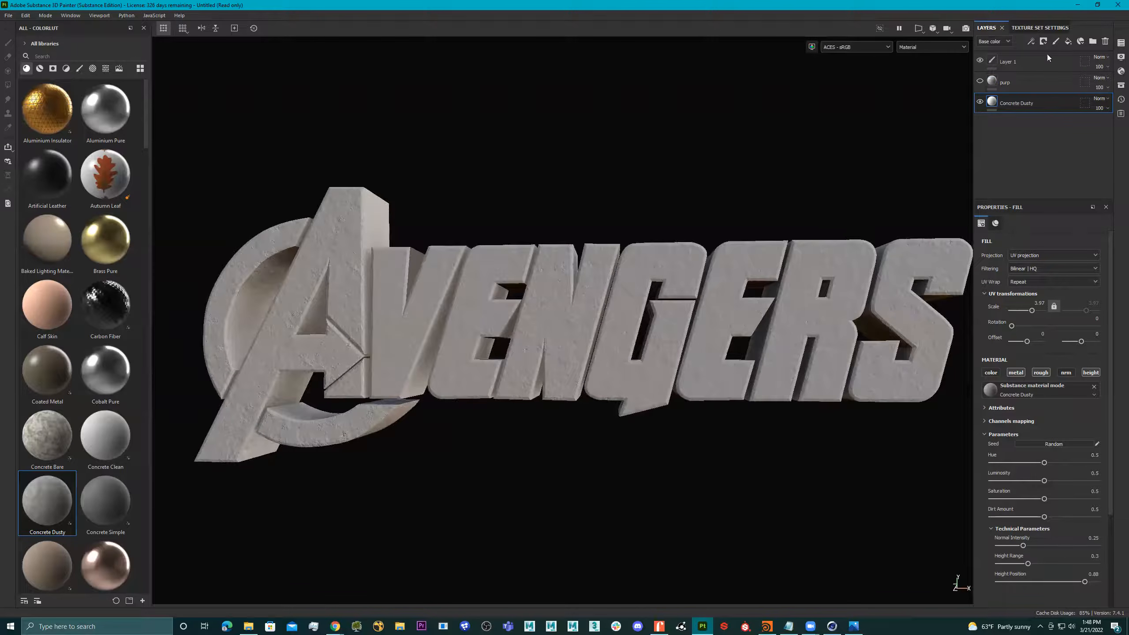
Show the purp fill layer and disable its metal, rough, nrm and height channels, leaving only color.
{"action": "left_click", "coordinate": [1030, 82]}
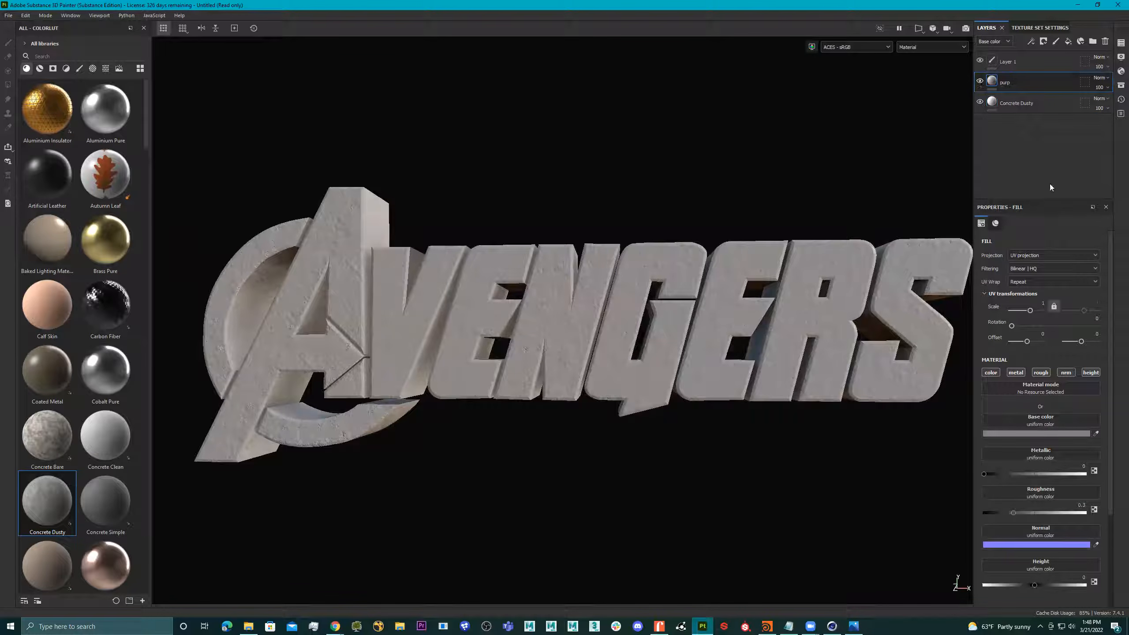
{"action": "left_click", "coordinate": [1015, 372]}
{"action": "left_click", "coordinate": [1040, 372]}
{"action": "left_click", "coordinate": [1064, 372]}
{"action": "left_click", "coordinate": [1089, 372]}
Set the purp layer's base color to a deep violet, using the reference logo in Photos as a guide.
{"action": "left_click", "coordinate": [1059, 434]}
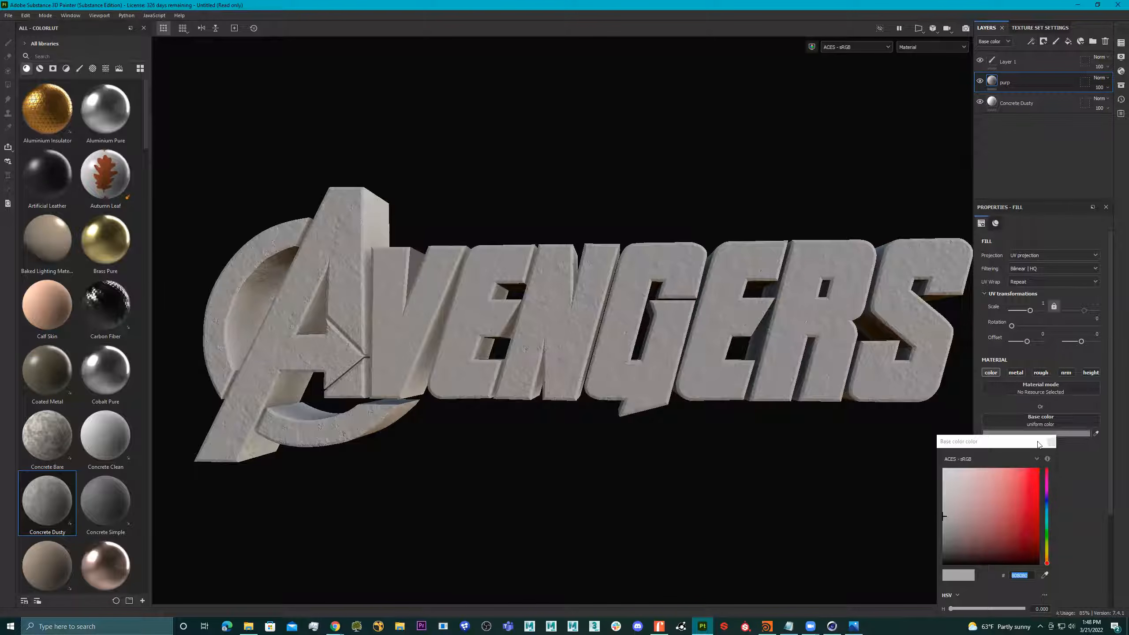
{"action": "left_click_drag", "start_coordinate": [1047, 527], "coordinate": [993, 494]}
{"action": "left_click", "coordinate": [980, 498]}
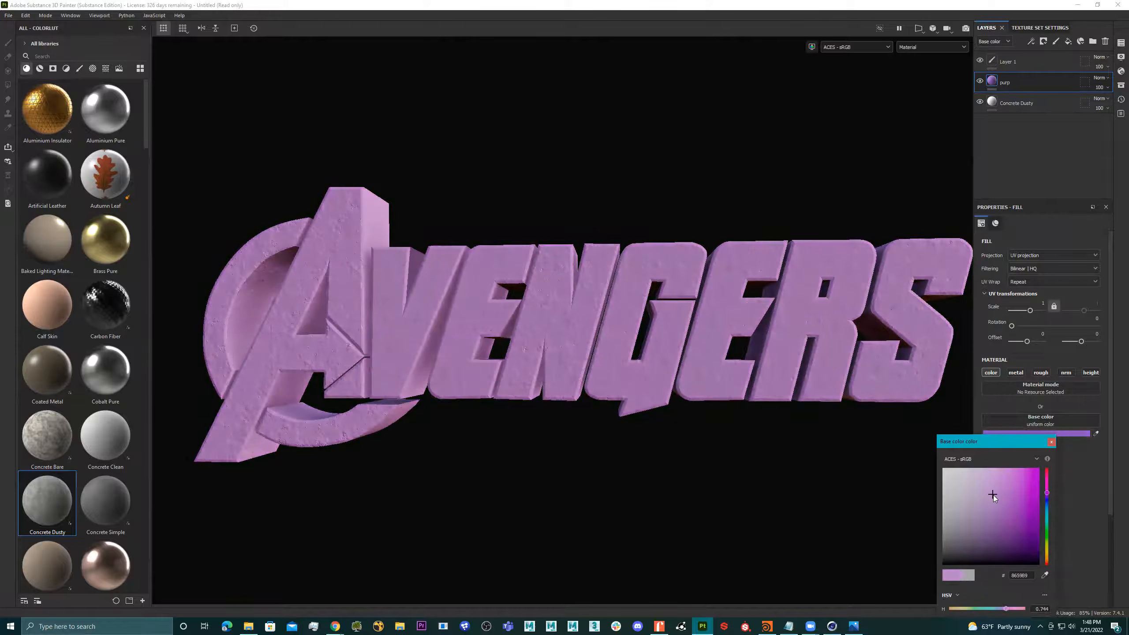
{"action": "left_click", "coordinate": [853, 626]}
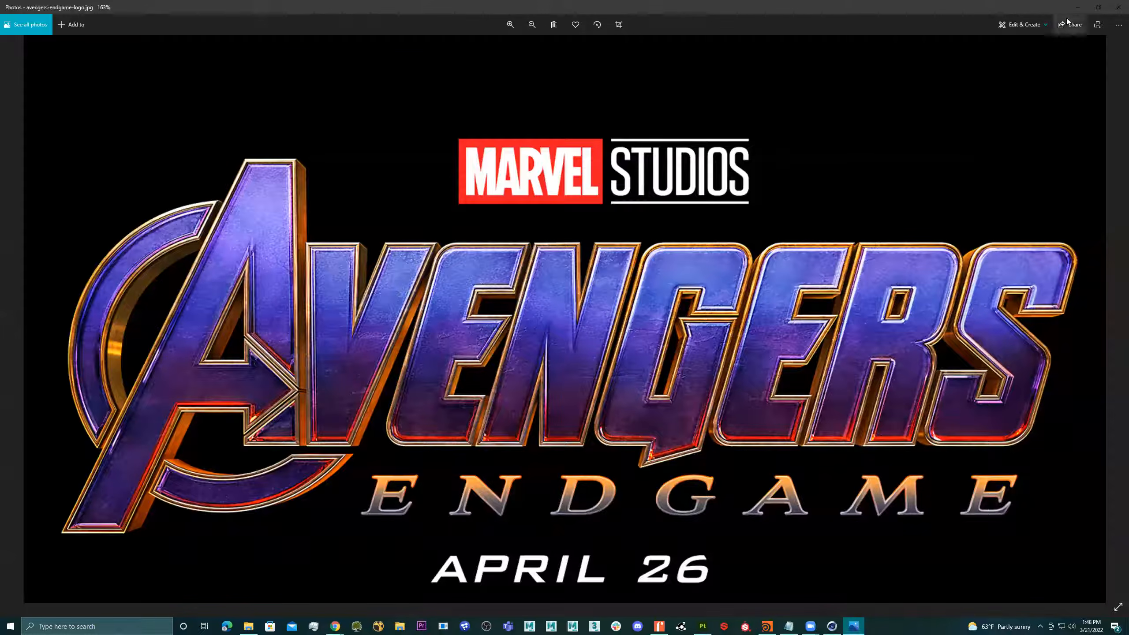
{"action": "left_click", "coordinate": [1077, 7]}
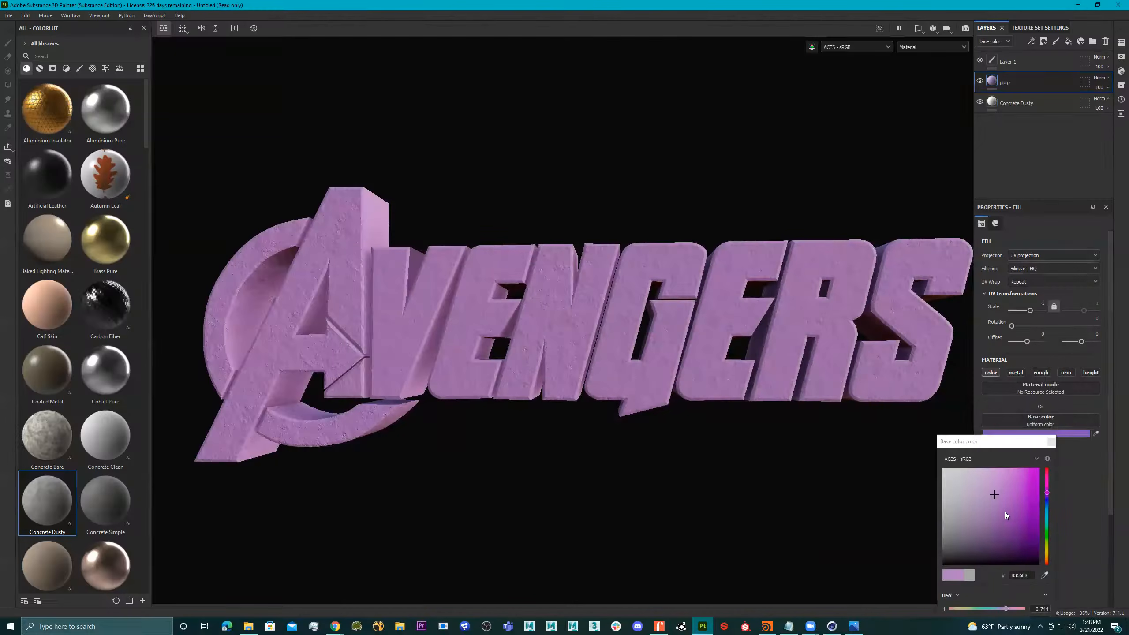
{"action": "left_click", "coordinate": [1006, 537]}
{"action": "left_click_drag", "start_coordinate": [1002, 535], "coordinate": [995, 535]}
{"action": "mouse_move", "coordinate": [1046, 492]}
{"action": "left_mouse_down"}
{"action": "mouse_move", "coordinate": [1020, 524]}
{"action": "mouse_move", "coordinate": [1017, 504]}
{"action": "left_mouse_up"}
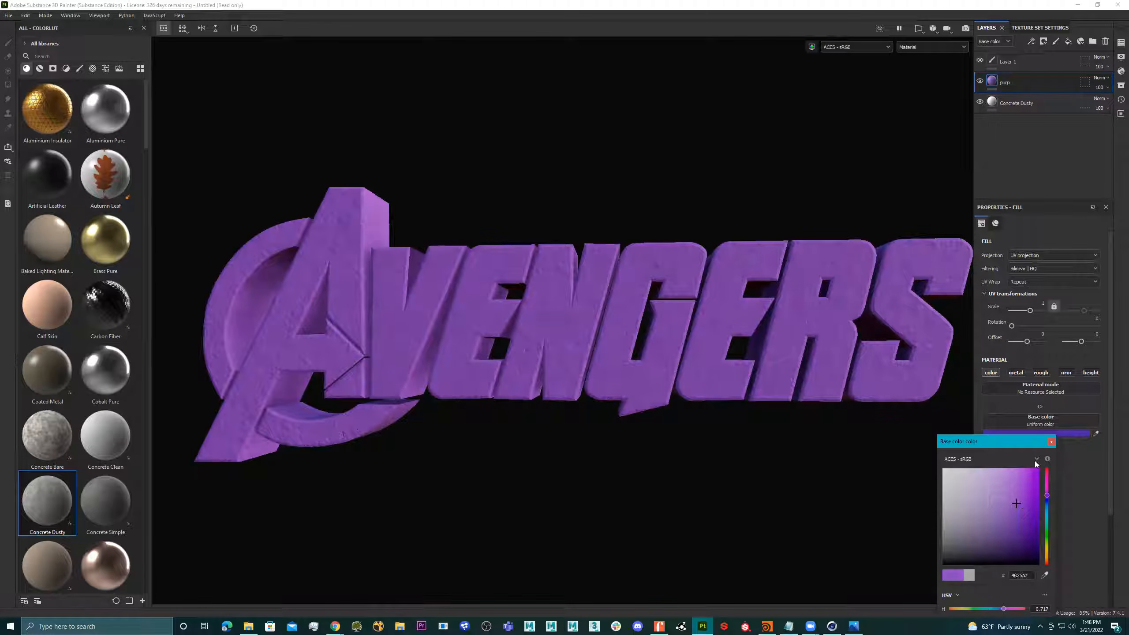
{"action": "left_click", "coordinate": [1051, 442]}
Add a black mask to the purp layer and select the mask for painting.
{"action": "right_click", "coordinate": [993, 82]}
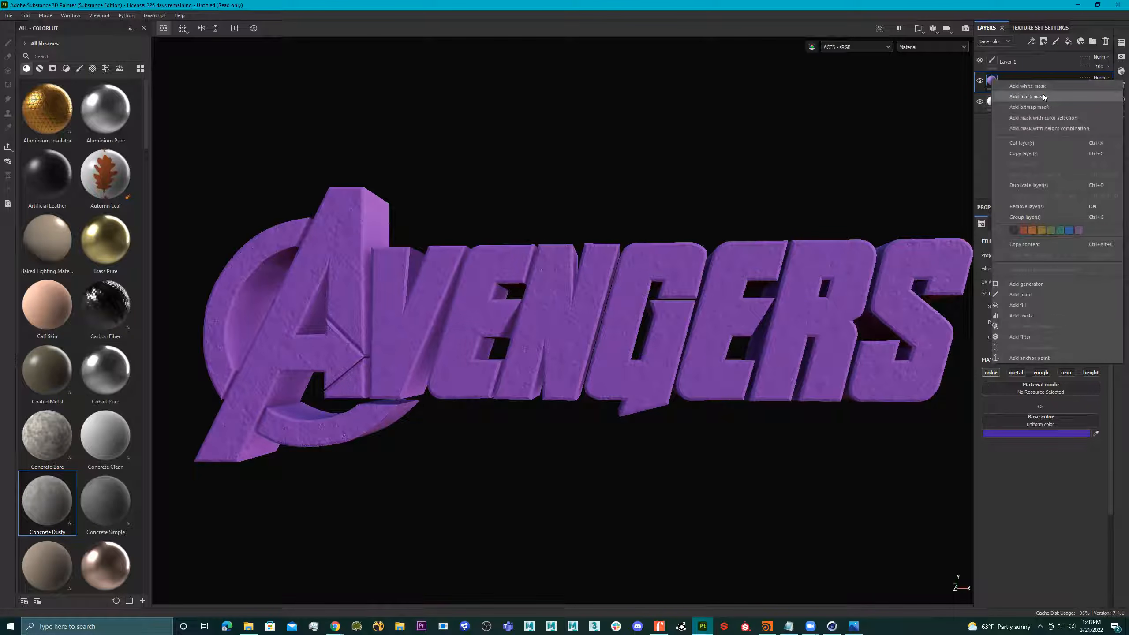
{"action": "left_click", "coordinate": [1043, 96]}
{"action": "mouse_move", "coordinate": [755, 222]}
{"action": "left_mouse_down", "text": "alt"}
{"action": "mouse_move", "coordinate": [672, 234]}
{"action": "mouse_move", "coordinate": [724, 243]}
{"action": "left_mouse_up", "text": "alt"}
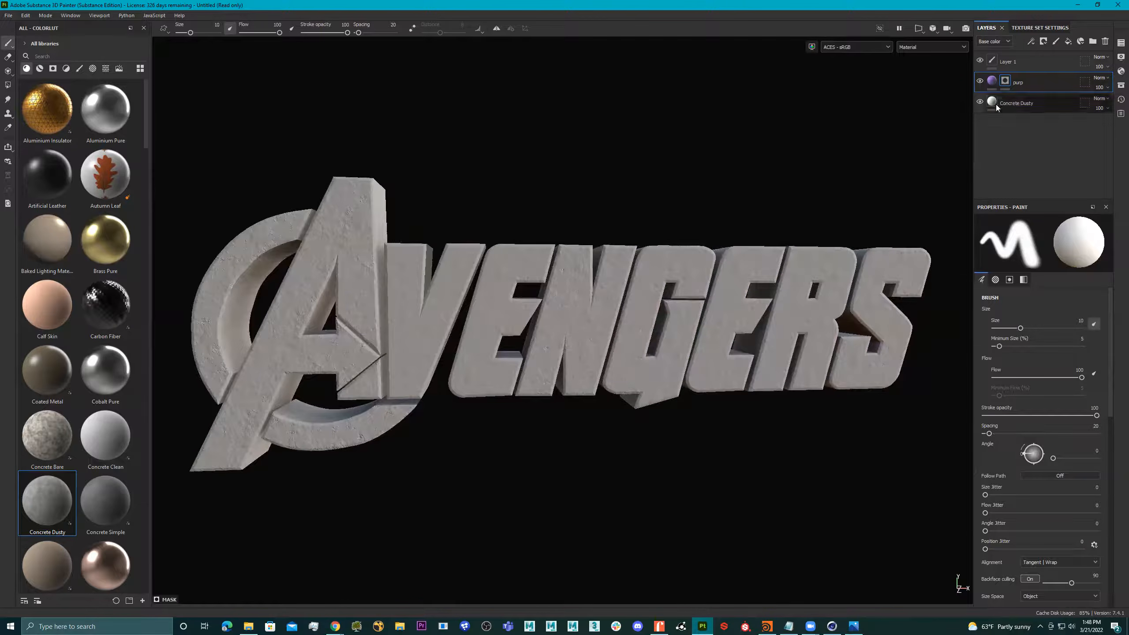
{"action": "left_click", "coordinate": [1005, 81]}
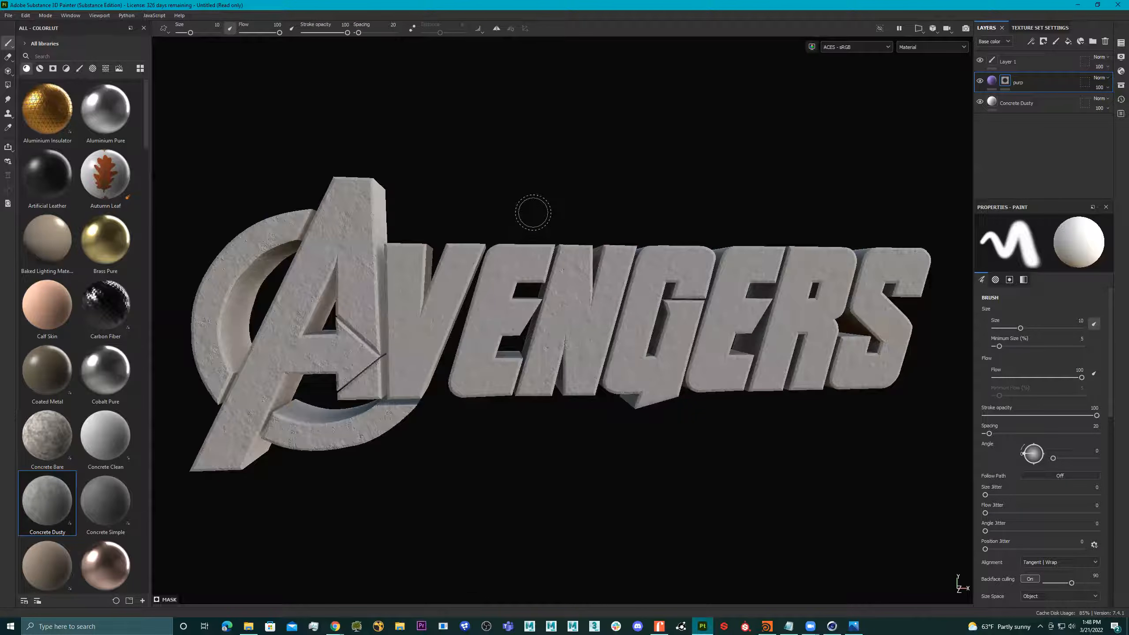
Try a diagonal brush stroke on the purp mask across the E, N and G, and undo it.
{"action": "mouse_move", "coordinate": [498, 260]}
{"action": "left_mouse_down"}
{"action": "mouse_move", "coordinate": [546, 311]}
{"action": "mouse_move", "coordinate": [666, 393]}
{"action": "left_mouse_up"}
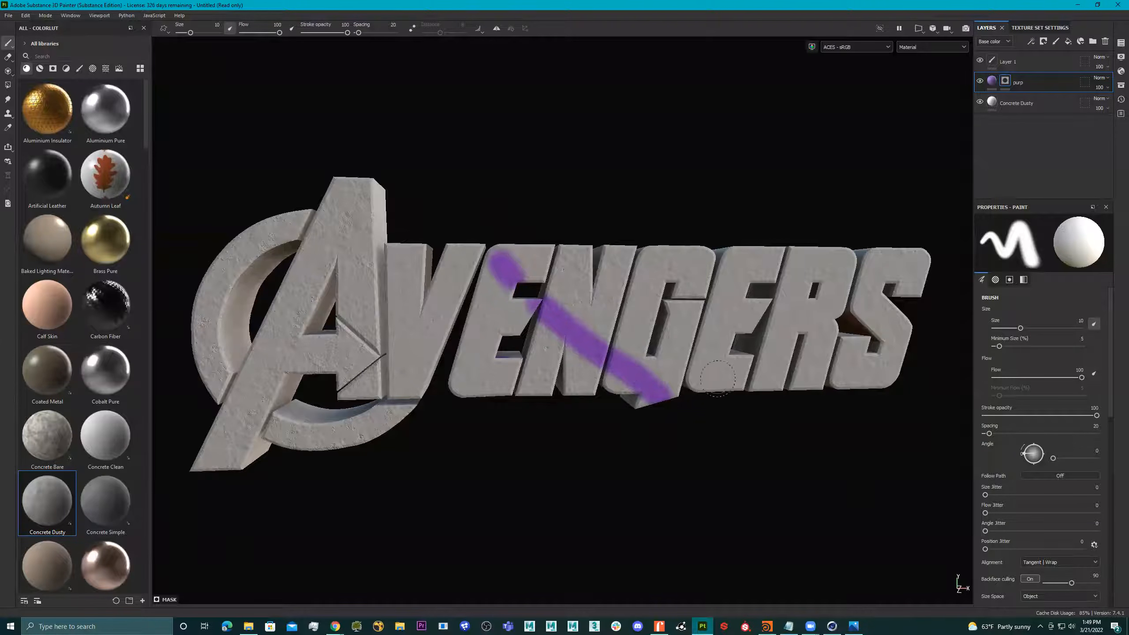
{"action": "key", "text": "ctrl+z"}
{"action": "left_click_drag", "start_coordinate": [715, 381], "coordinate": [613, 337], "text": "alt"}
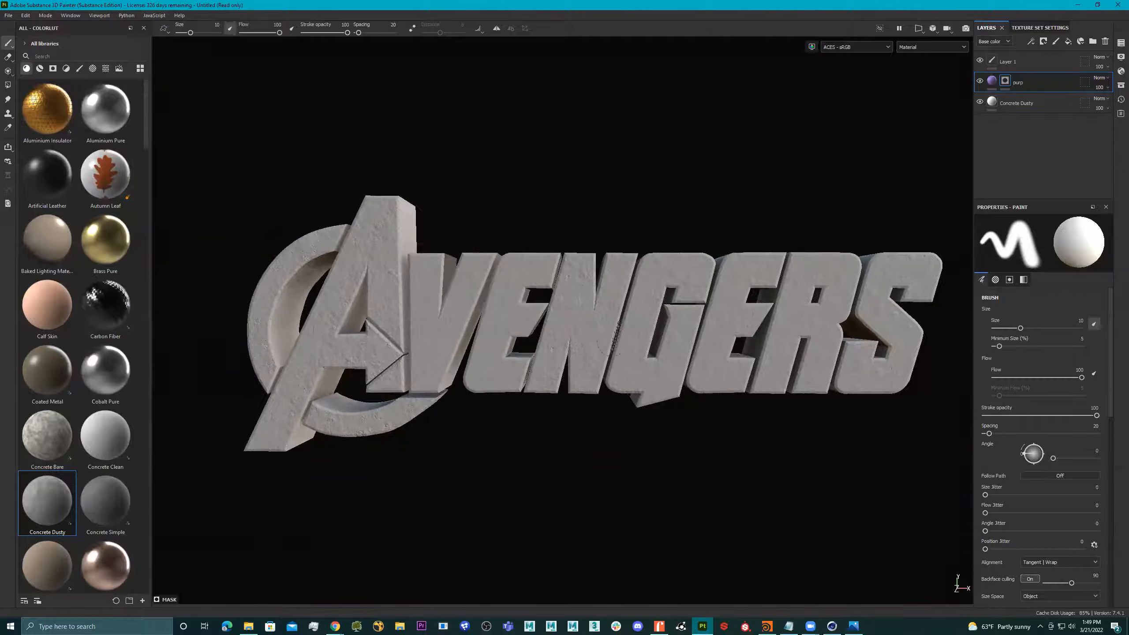
Filter the assets to brushes and add a paint effect to the purp layer's mask.
{"action": "left_click", "coordinate": [80, 69]}
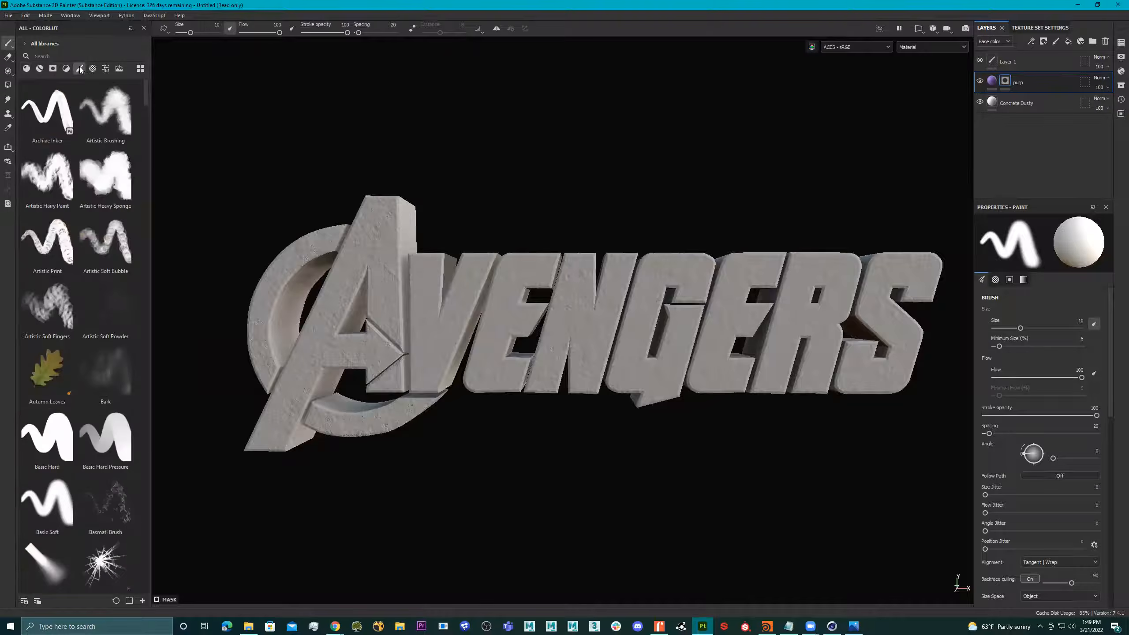
{"action": "right_click", "coordinate": [1005, 80]}
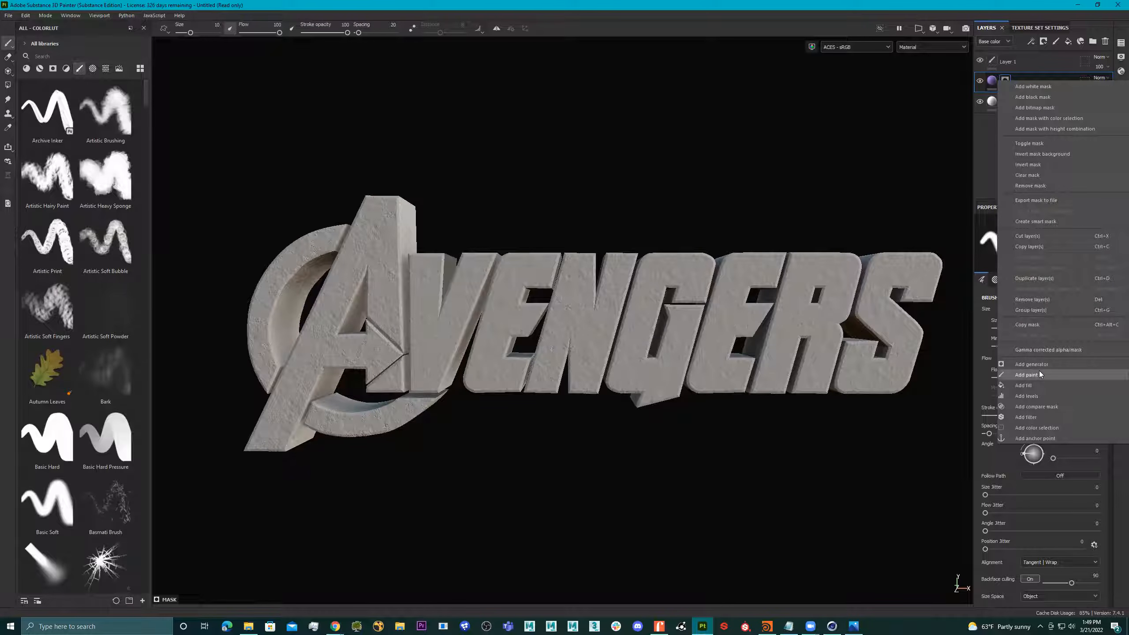
{"action": "left_click", "coordinate": [1041, 59]}
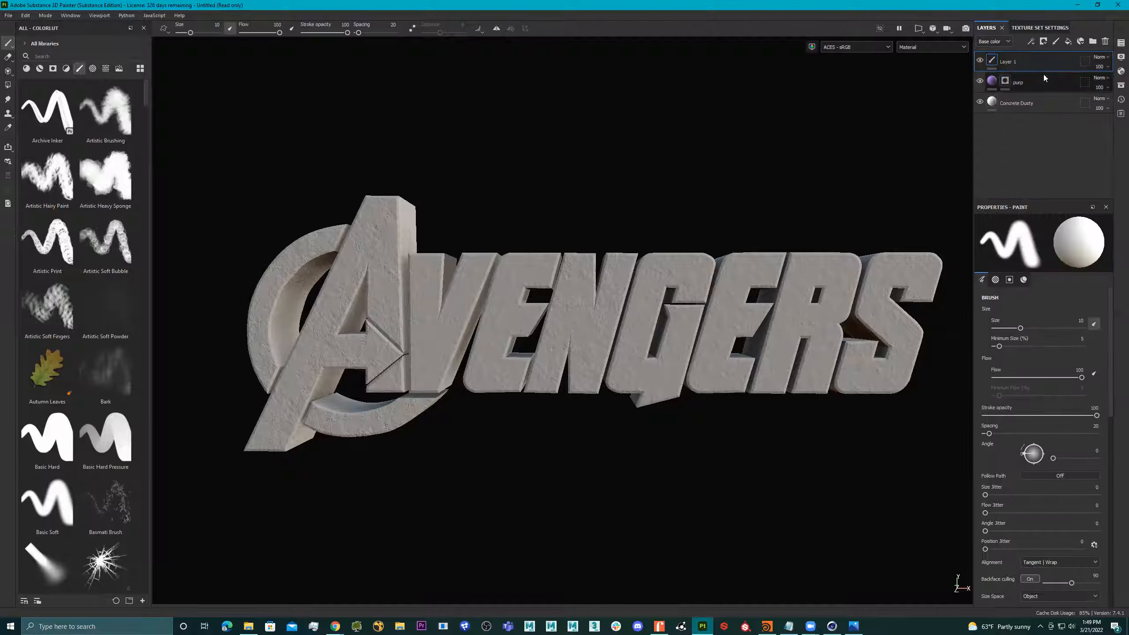
{"action": "right_click", "coordinate": [1005, 81]}
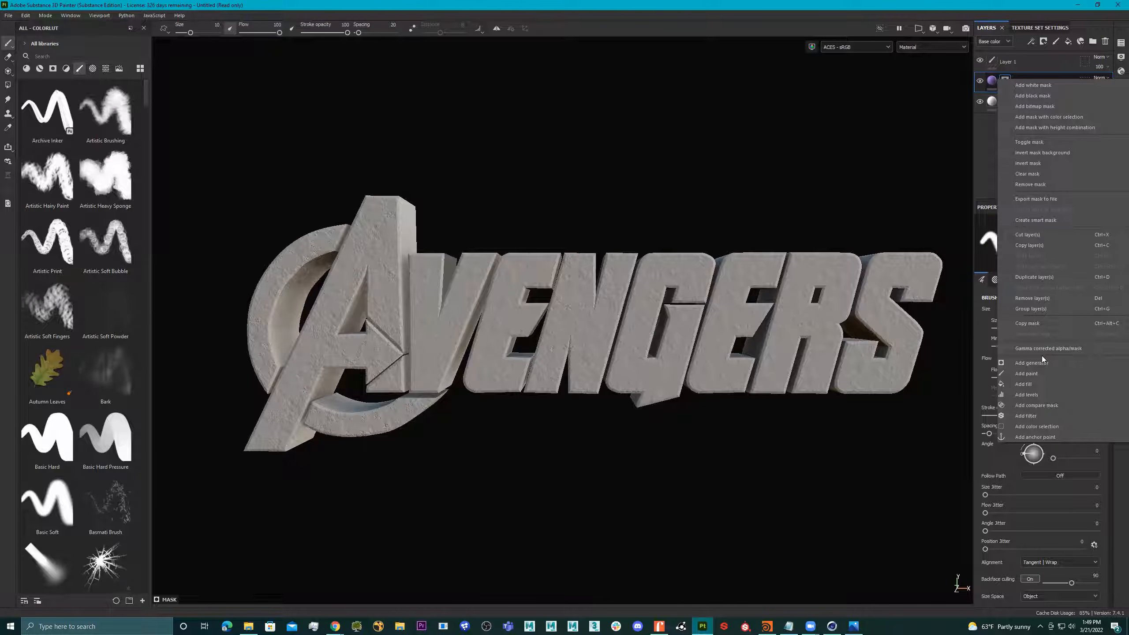
{"action": "left_click", "coordinate": [1042, 373]}
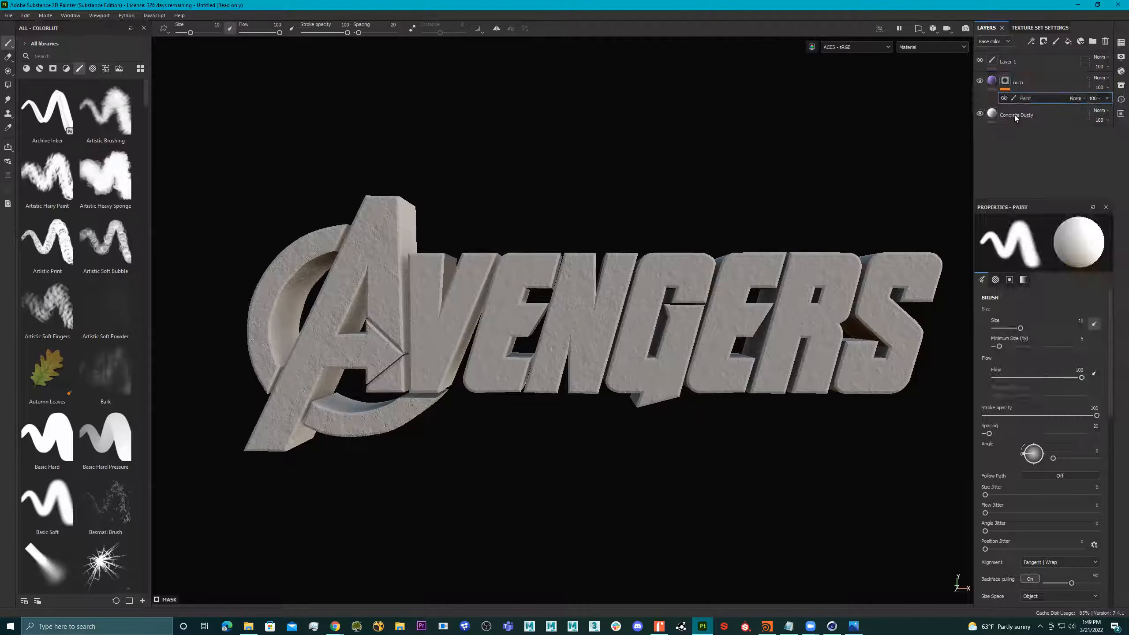
Test a stroke on the paint effect over the N, undo it, and choose the Dirt Spots brush.
{"action": "left_click_drag", "start_coordinate": [548, 305], "coordinate": [616, 361]}
{"action": "key", "text": "ctrl+z"}
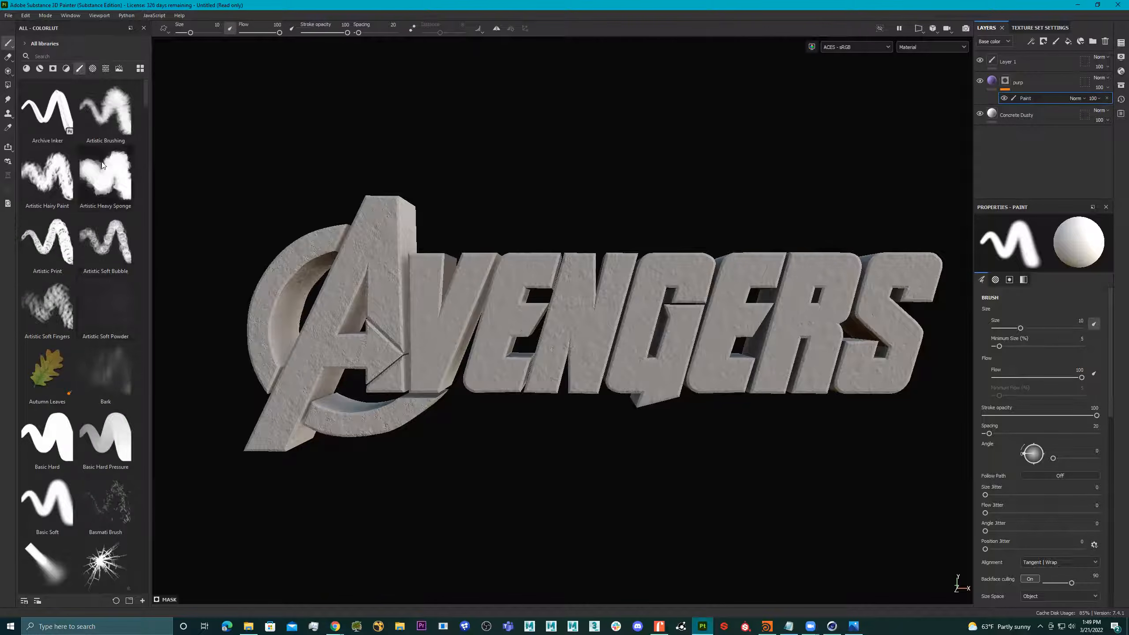
{"action": "scroll", "coordinate": [102, 165], "scroll_direction": "down", "scroll_amount": 10}
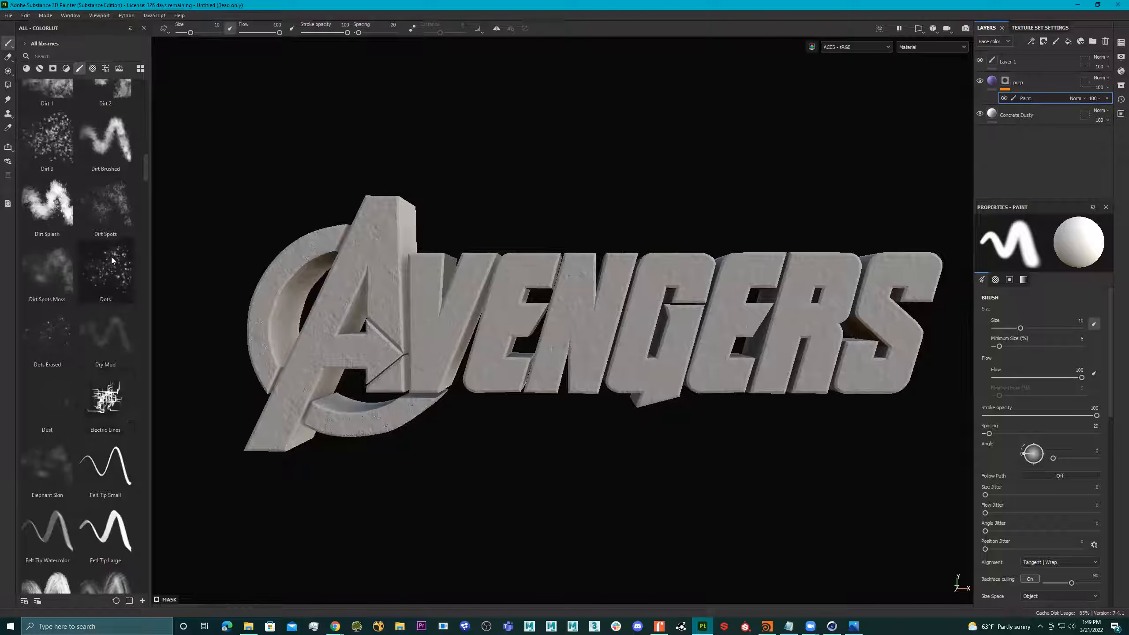
{"action": "left_click", "coordinate": [106, 206]}
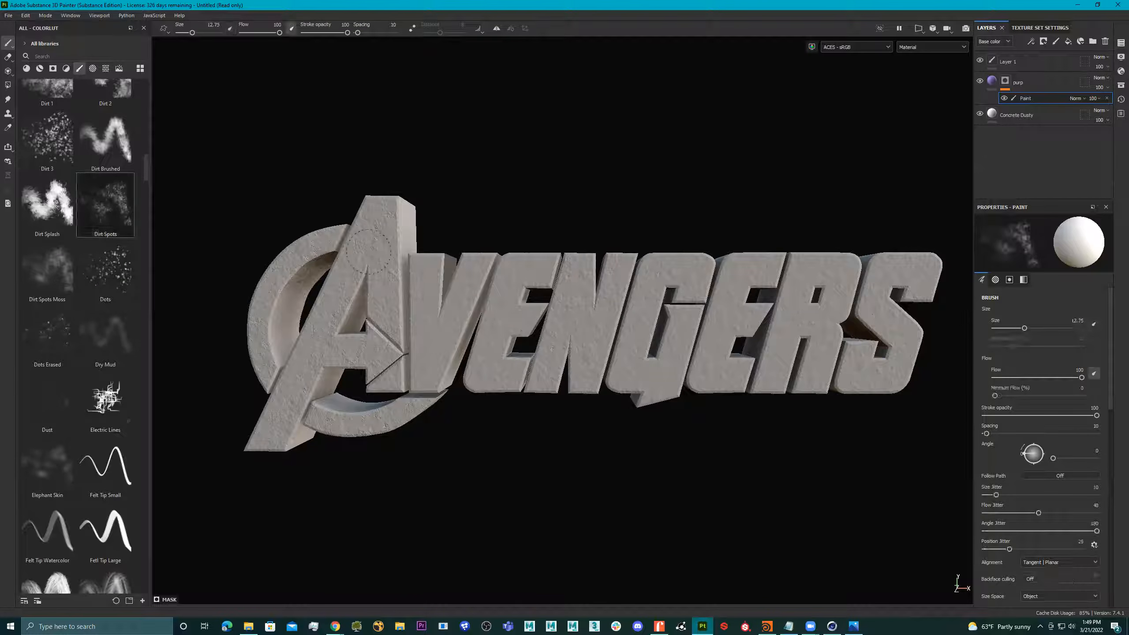
Brush across the top of the A with Dirt Spots, and switch to the Basic Hard brush.
{"action": "mouse_move", "coordinate": [383, 229]}
{"action": "left_mouse_down"}
{"action": "mouse_move", "coordinate": [395, 209]}
{"action": "mouse_move", "coordinate": [385, 218]}
{"action": "mouse_move", "coordinate": [438, 212]}
{"action": "mouse_move", "coordinate": [241, 205]}
{"action": "left_mouse_up"}
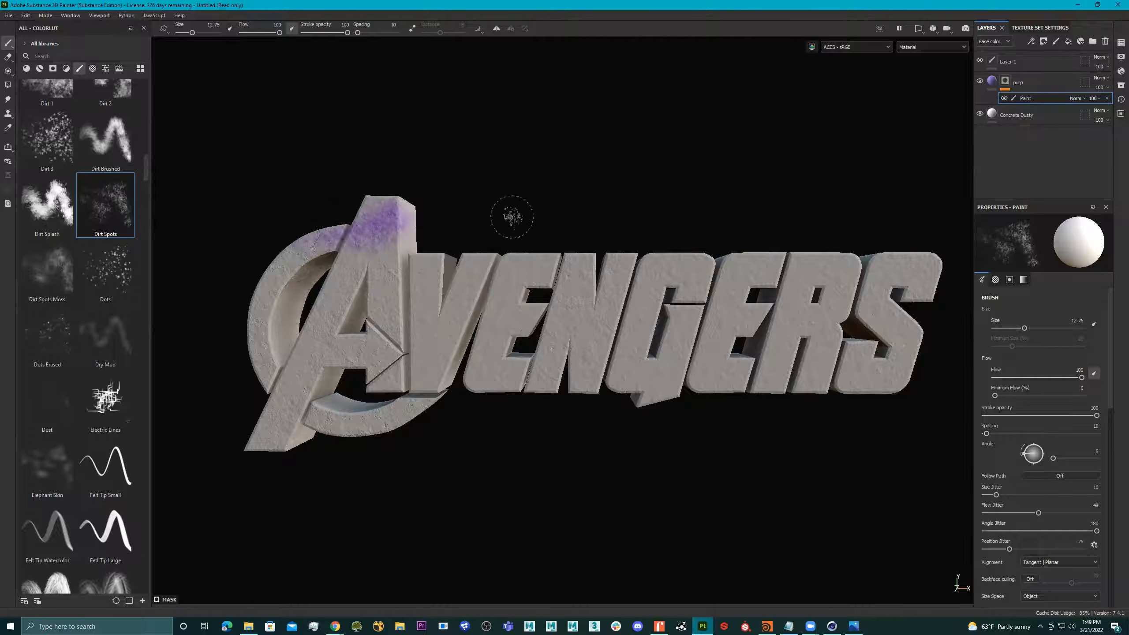
{"action": "scroll", "coordinate": [27, 257], "scroll_direction": "up", "scroll_amount": 15}
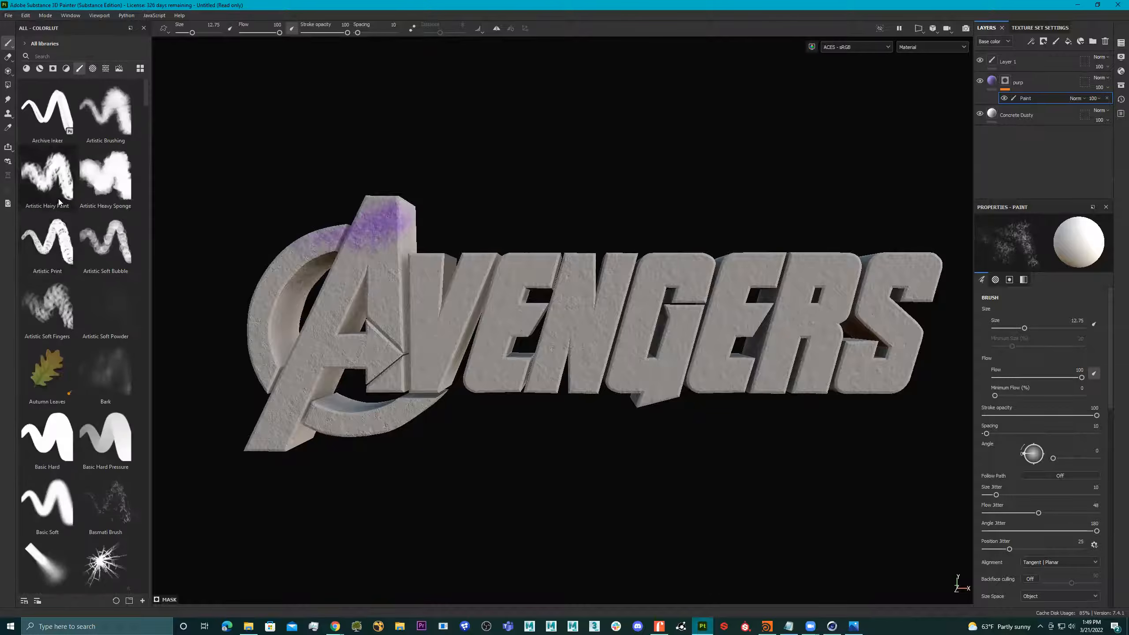
{"action": "left_click", "coordinate": [43, 437]}
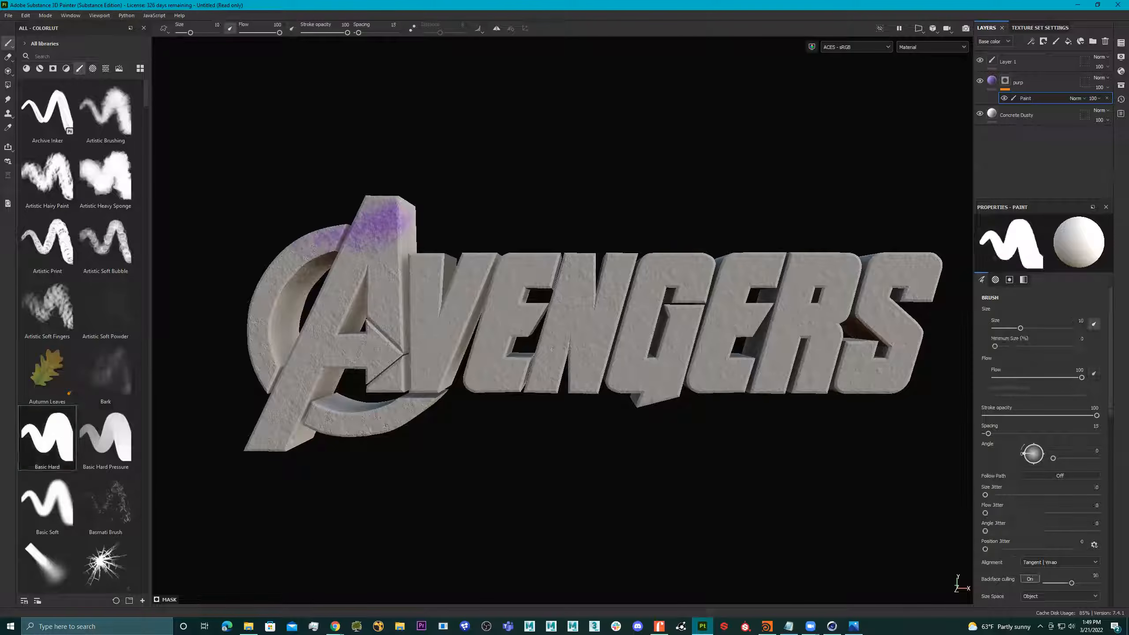
Paint the upper half of the logo purple on the purp mask's paint effect, across all letters and the circle.
{"action": "left_click_drag", "start_coordinate": [422, 222], "coordinate": [289, 222]}
{"action": "mouse_move", "coordinate": [405, 195]}
{"action": "left_mouse_down"}
{"action": "mouse_move", "coordinate": [278, 263]}
{"action": "mouse_move", "coordinate": [942, 259]}
{"action": "mouse_move", "coordinate": [560, 289]}
{"action": "mouse_move", "coordinate": [258, 282]}
{"action": "left_mouse_up"}
{"action": "mouse_move", "coordinate": [955, 284]}
{"action": "left_mouse_down"}
{"action": "mouse_move", "coordinate": [422, 307]}
{"action": "mouse_move", "coordinate": [213, 287]}
{"action": "mouse_move", "coordinate": [519, 312]}
{"action": "mouse_move", "coordinate": [954, 300]}
{"action": "left_mouse_up"}
{"action": "left_click_drag", "start_coordinate": [836, 305], "coordinate": [728, 305]}
{"action": "mouse_move", "coordinate": [433, 284]}
{"action": "left_mouse_down", "text": "alt"}
{"action": "mouse_move", "coordinate": [883, 286]}
{"action": "mouse_move", "coordinate": [574, 279]}
{"action": "mouse_move", "coordinate": [620, 285]}
{"action": "mouse_move", "coordinate": [586, 286]}
{"action": "mouse_move", "coordinate": [565, 309]}
{"action": "mouse_move", "coordinate": [388, 302]}
{"action": "mouse_move", "coordinate": [492, 320]}
{"action": "mouse_move", "coordinate": [531, 305]}
{"action": "mouse_move", "coordinate": [373, 329]}
{"action": "mouse_move", "coordinate": [497, 195]}
{"action": "mouse_move", "coordinate": [429, 264]}
{"action": "left_mouse_up", "text": "alt"}
{"action": "mouse_move", "coordinate": [533, 275]}
{"action": "left_mouse_down", "text": "alt"}
{"action": "mouse_move", "coordinate": [400, 267]}
{"action": "mouse_move", "coordinate": [418, 238]}
{"action": "mouse_move", "coordinate": [388, 243]}
{"action": "mouse_move", "coordinate": [393, 262]}
{"action": "mouse_move", "coordinate": [395, 252]}
{"action": "left_mouse_up", "text": "alt"}
{"action": "mouse_move", "coordinate": [568, 246]}
{"action": "left_mouse_down"}
{"action": "mouse_move", "coordinate": [621, 270]}
{"action": "mouse_move", "coordinate": [745, 270]}
{"action": "left_mouse_up"}
{"action": "middle_click_drag", "start_coordinate": [711, 253], "coordinate": [452, 258], "text": "alt"}
{"action": "mouse_move", "coordinate": [453, 258]}
{"action": "left_mouse_down", "text": "alt"}
{"action": "mouse_move", "coordinate": [442, 269]}
{"action": "mouse_move", "coordinate": [530, 249]}
{"action": "mouse_move", "coordinate": [540, 253]}
{"action": "mouse_move", "coordinate": [527, 259]}
{"action": "mouse_move", "coordinate": [702, 257]}
{"action": "mouse_move", "coordinate": [719, 280]}
{"action": "mouse_move", "coordinate": [667, 270]}
{"action": "left_mouse_up", "text": "alt"}
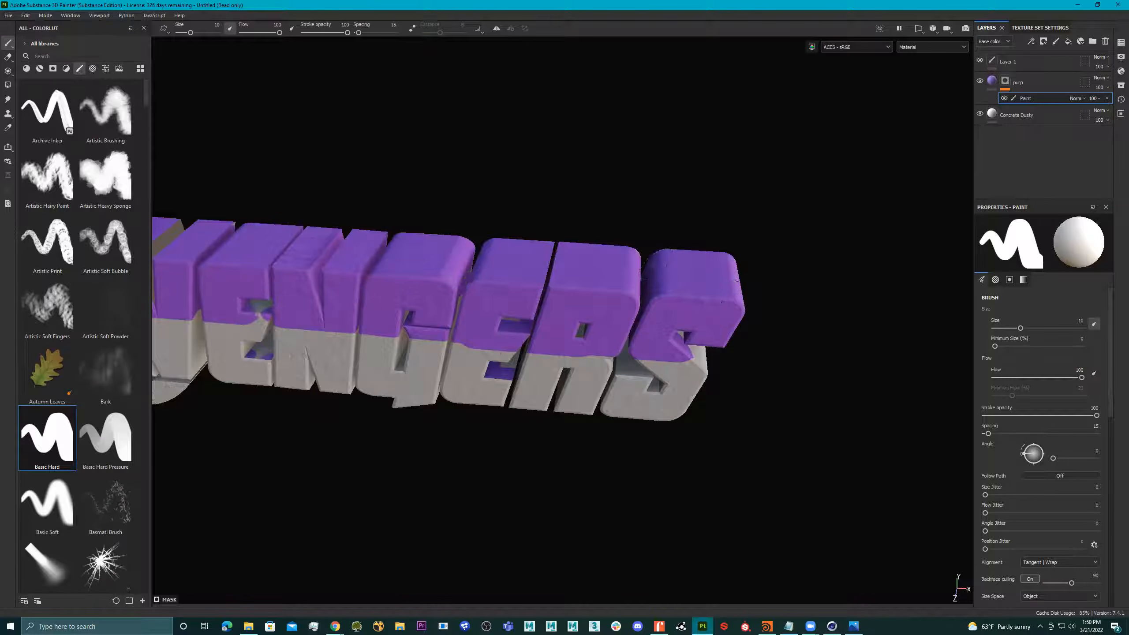
Examine the painted coverage on the letters' sides, the circle and the front from several angles.
{"action": "mouse_move", "coordinate": [684, 340]}
{"action": "left_mouse_down", "text": "alt"}
{"action": "mouse_move", "coordinate": [617, 264]}
{"action": "mouse_move", "coordinate": [586, 258]}
{"action": "mouse_move", "coordinate": [593, 249]}
{"action": "left_mouse_up", "text": "alt"}
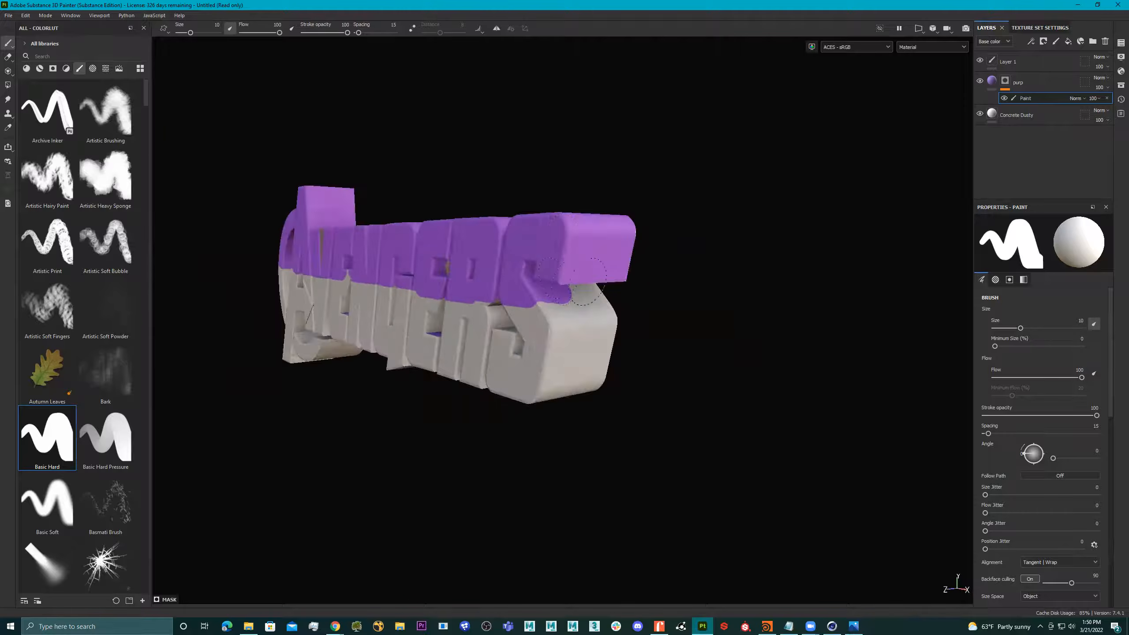
{"action": "mouse_move", "coordinate": [502, 272]}
{"action": "left_mouse_down", "text": "alt"}
{"action": "mouse_move", "coordinate": [515, 227]}
{"action": "mouse_move", "coordinate": [460, 153]}
{"action": "mouse_move", "coordinate": [442, 152]}
{"action": "left_mouse_up", "text": "alt"}
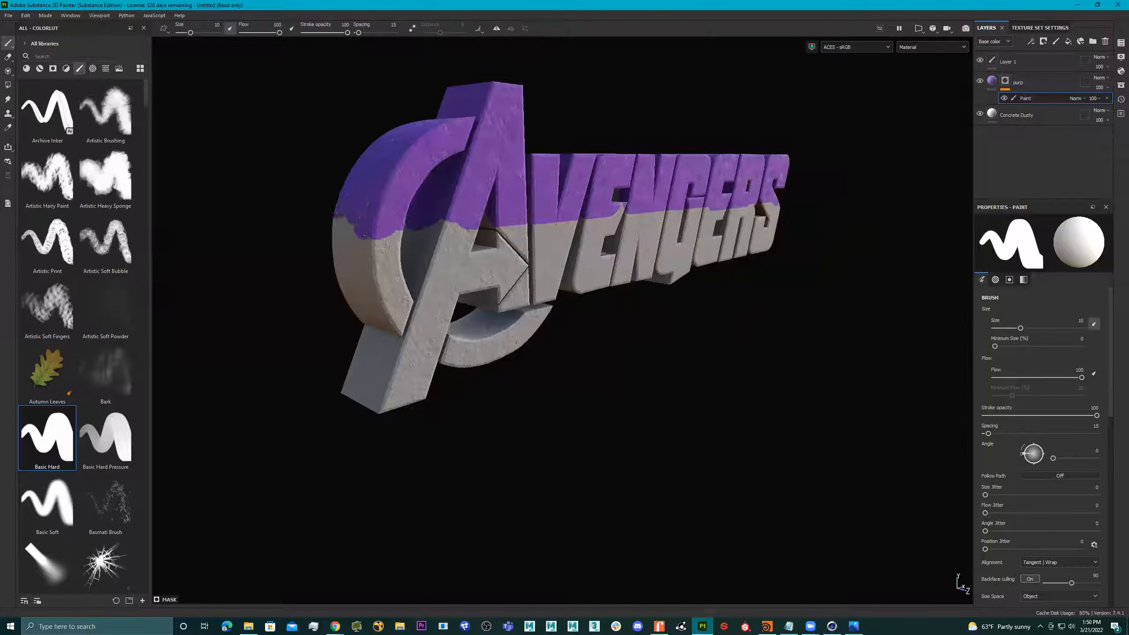
{"action": "right_click_drag", "start_coordinate": [415, 213], "coordinate": [492, 205], "text": "alt"}
{"action": "left_click_drag", "start_coordinate": [514, 203], "coordinate": [551, 194], "text": "alt"}
{"action": "right_click_drag", "start_coordinate": [533, 198], "coordinate": [570, 200], "text": "alt"}
{"action": "left_click_drag", "start_coordinate": [569, 200], "coordinate": [776, 165], "text": "alt"}
{"action": "right_click_drag", "start_coordinate": [688, 165], "coordinate": [671, 180], "text": "alt"}
{"action": "middle_click_drag", "start_coordinate": [671, 181], "coordinate": [587, 184], "text": "alt"}
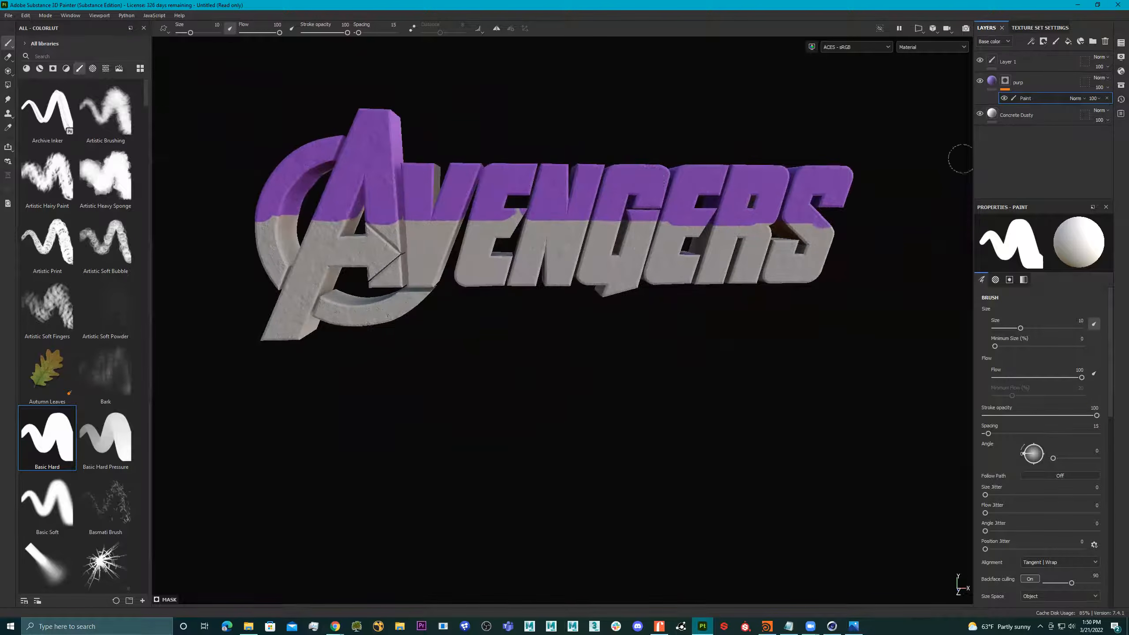
Remove the paint effect from purp's mask, and polygon-fill the A's front face and upper side face on the mask.
{"action": "left_click", "coordinate": [1106, 99]}
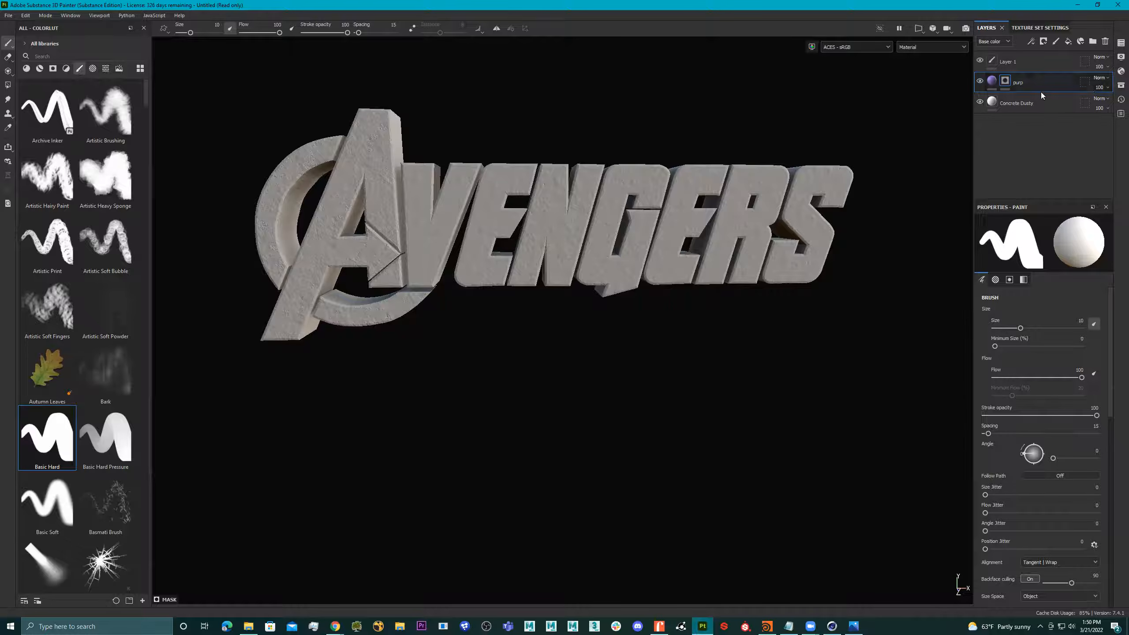
{"action": "left_click", "coordinate": [1005, 81]}
{"action": "left_click", "coordinate": [8, 86]}
{"action": "left_click", "coordinate": [330, 191]}
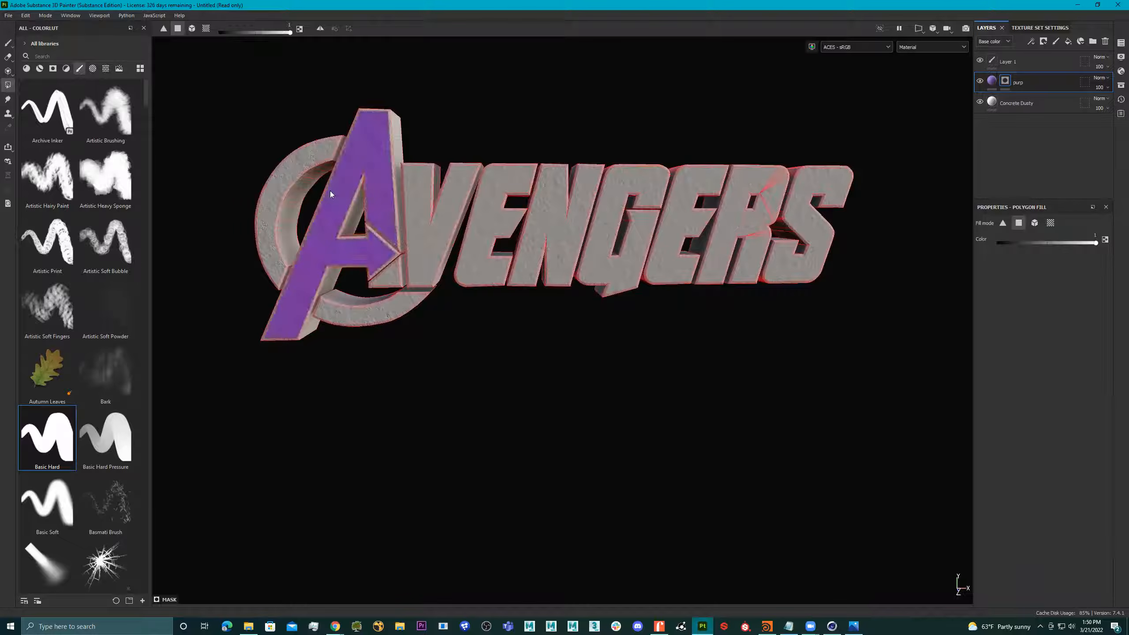
{"action": "left_click_drag", "start_coordinate": [393, 147], "coordinate": [379, 159], "text": "alt"}
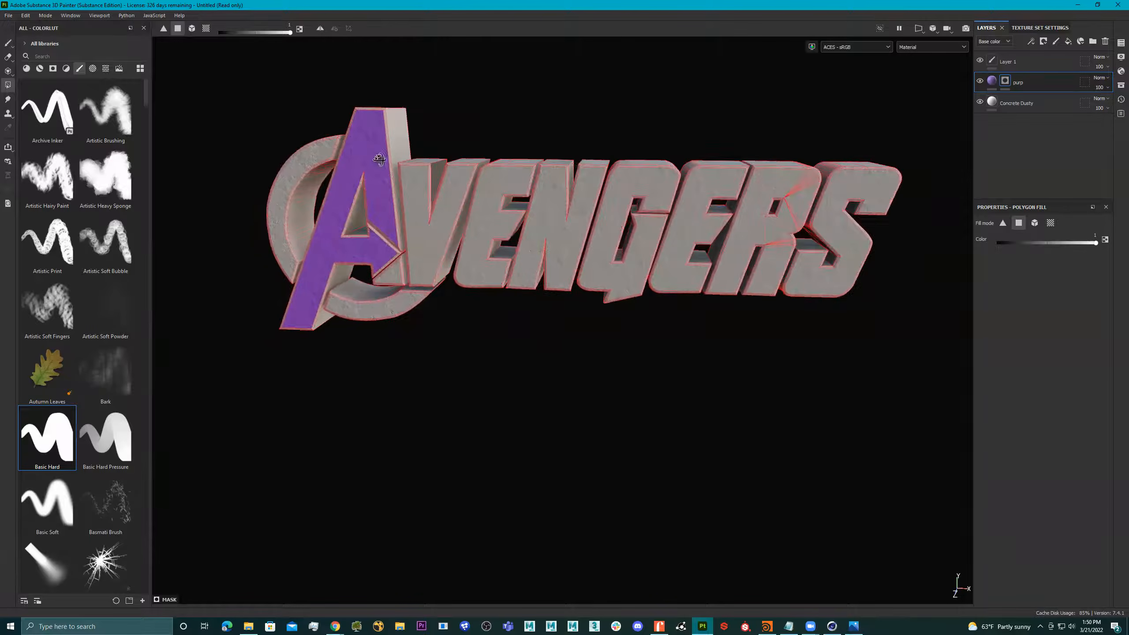
{"action": "left_click", "coordinate": [396, 136]}
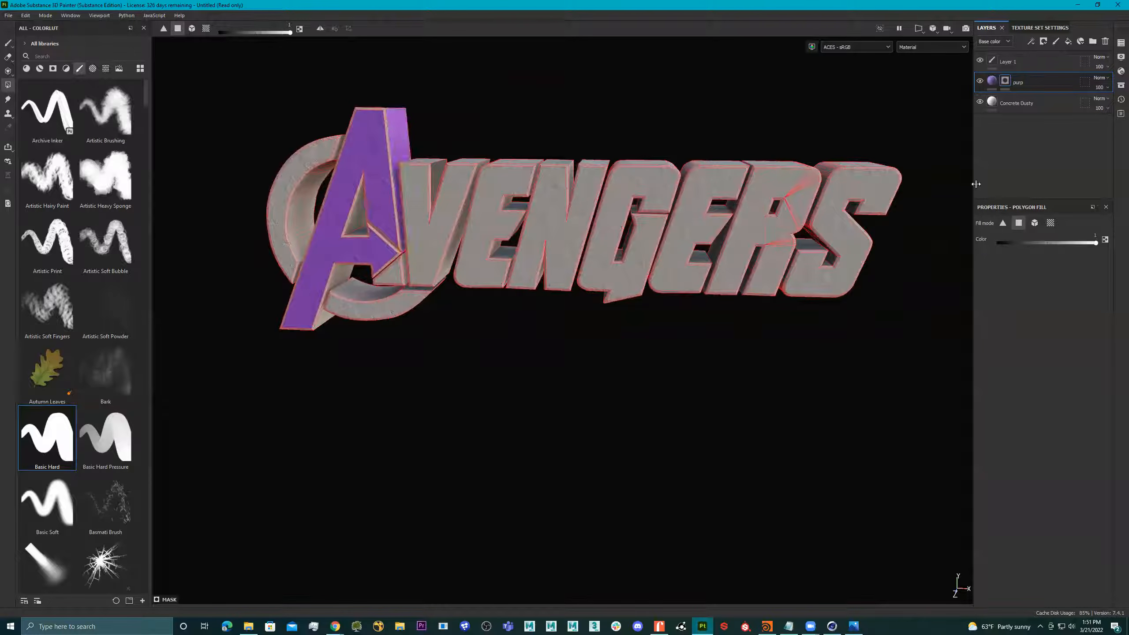
Switch Polygon Fill to mesh fill mode and fill the letters V, E, N, G, E, R and S on the purp mask.
{"action": "left_click", "coordinate": [1034, 224]}
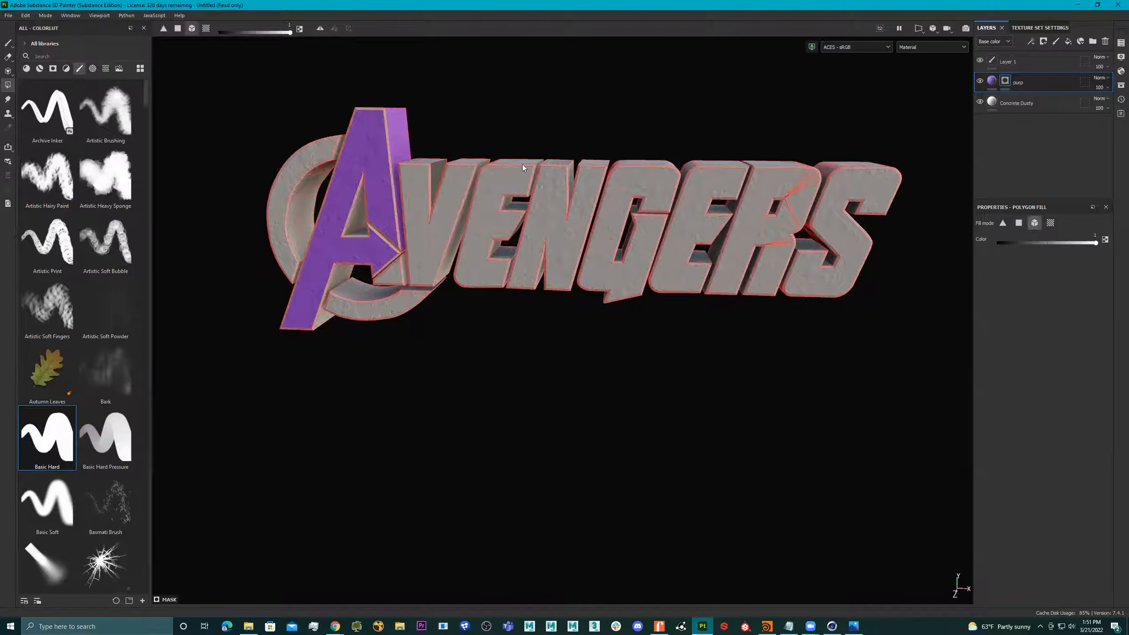
{"action": "left_click", "coordinate": [428, 230]}
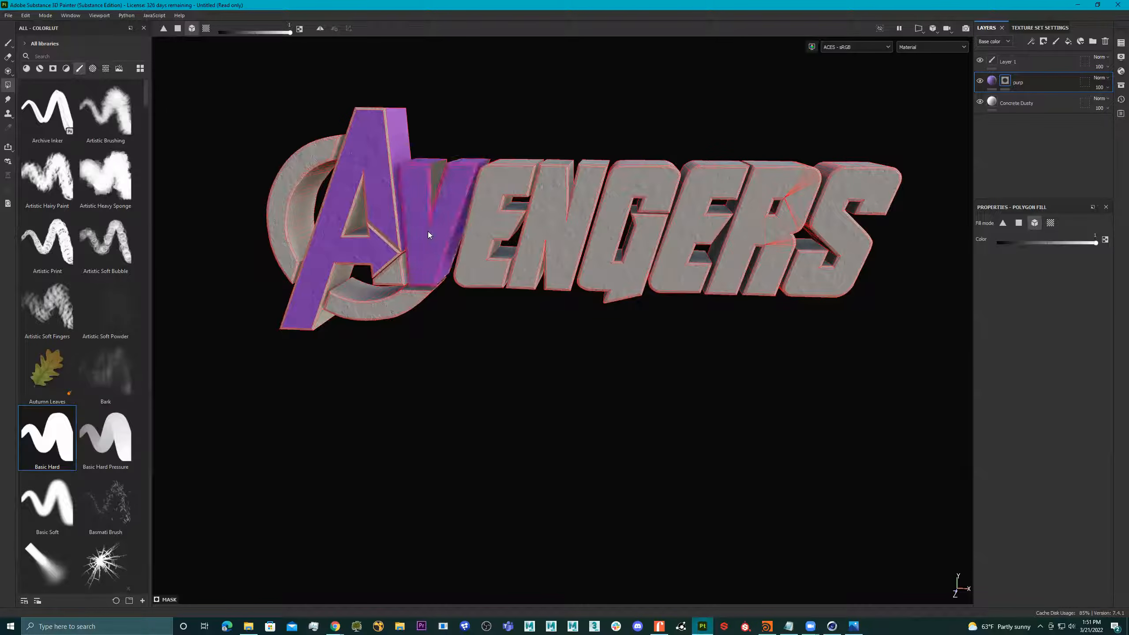
{"action": "left_click_drag", "start_coordinate": [411, 214], "coordinate": [364, 307], "text": "alt"}
{"action": "left_click", "coordinate": [363, 307]}
{"action": "left_click", "coordinate": [499, 305]}
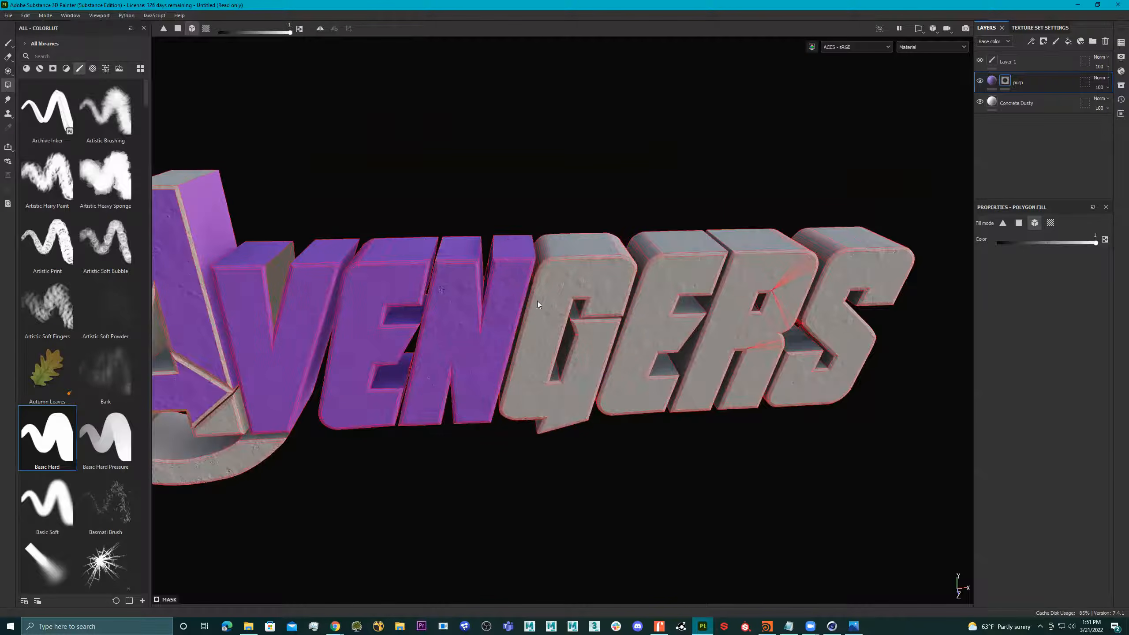
{"action": "left_click", "coordinate": [630, 279]}
{"action": "left_click", "coordinate": [780, 271]}
{"action": "left_click", "coordinate": [862, 268]}
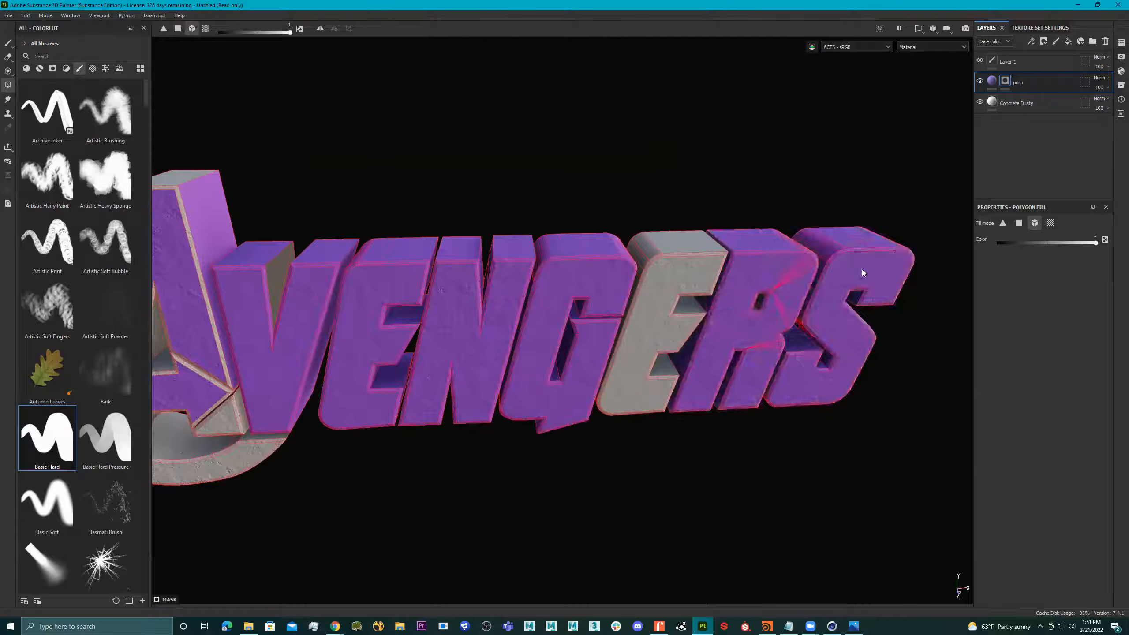
{"action": "left_click", "coordinate": [690, 286]}
Fill the circle's pieces and the remaining parts of the A on the purp mask.
{"action": "scroll", "coordinate": [397, 303], "scroll_direction": "down", "scroll_amount": 3}
{"action": "left_click_drag", "start_coordinate": [397, 304], "coordinate": [403, 351], "text": "alt"}
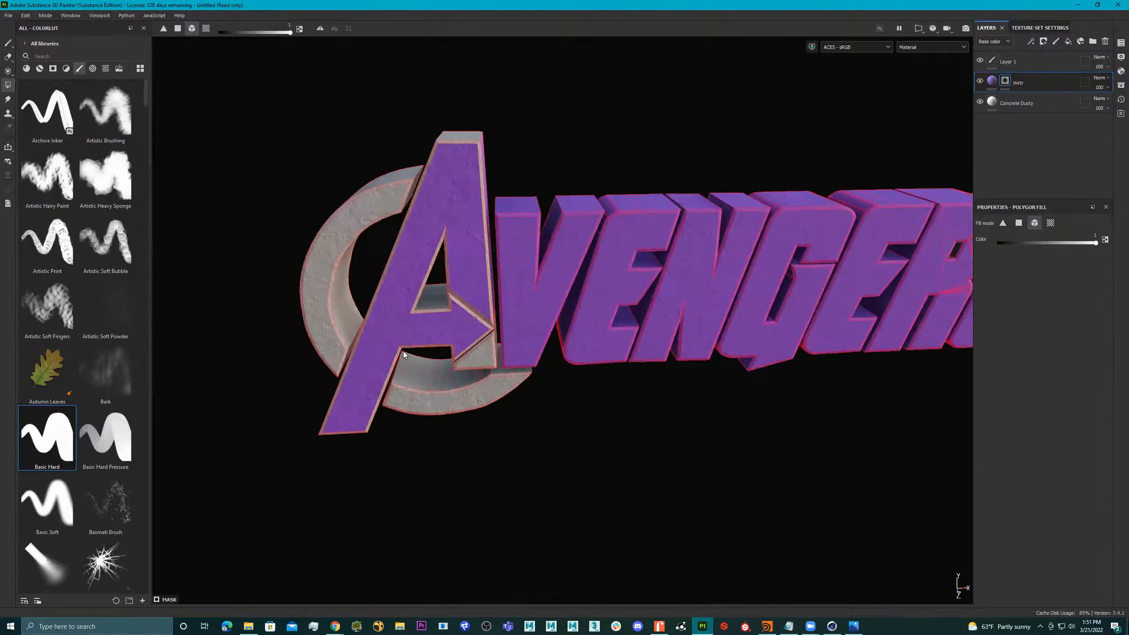
{"action": "left_click", "coordinate": [452, 403]}
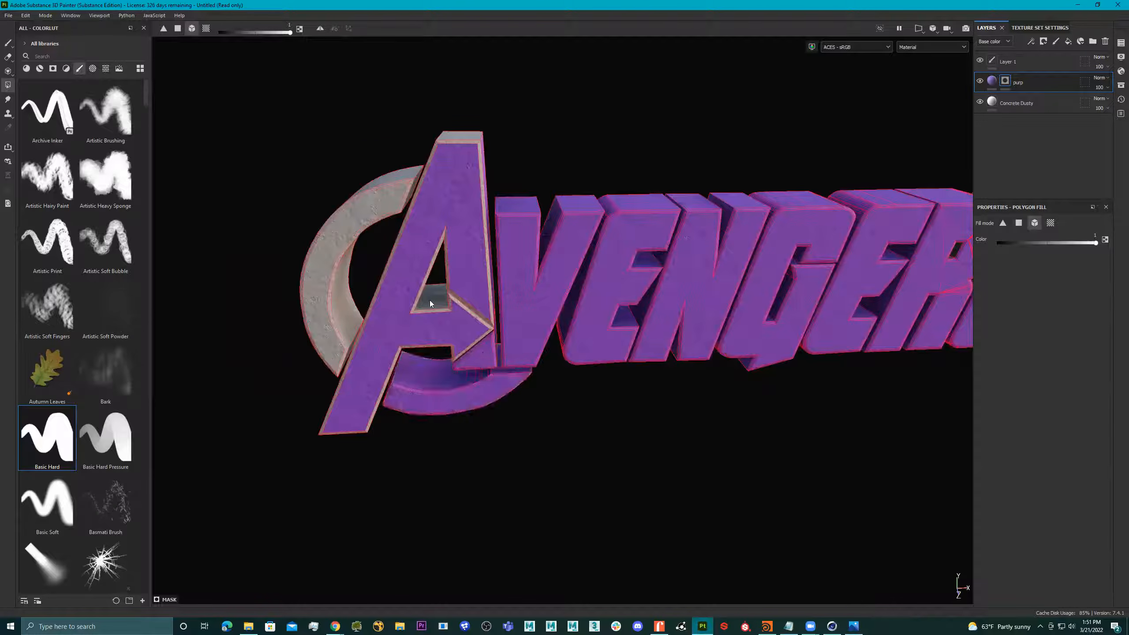
{"action": "left_click", "coordinate": [438, 301]}
{"action": "left_click", "coordinate": [315, 293]}
{"action": "scroll", "coordinate": [369, 292], "scroll_direction": "down", "scroll_amount": 2}
{"action": "left_click_drag", "start_coordinate": [369, 292], "coordinate": [508, 221], "text": "alt"}
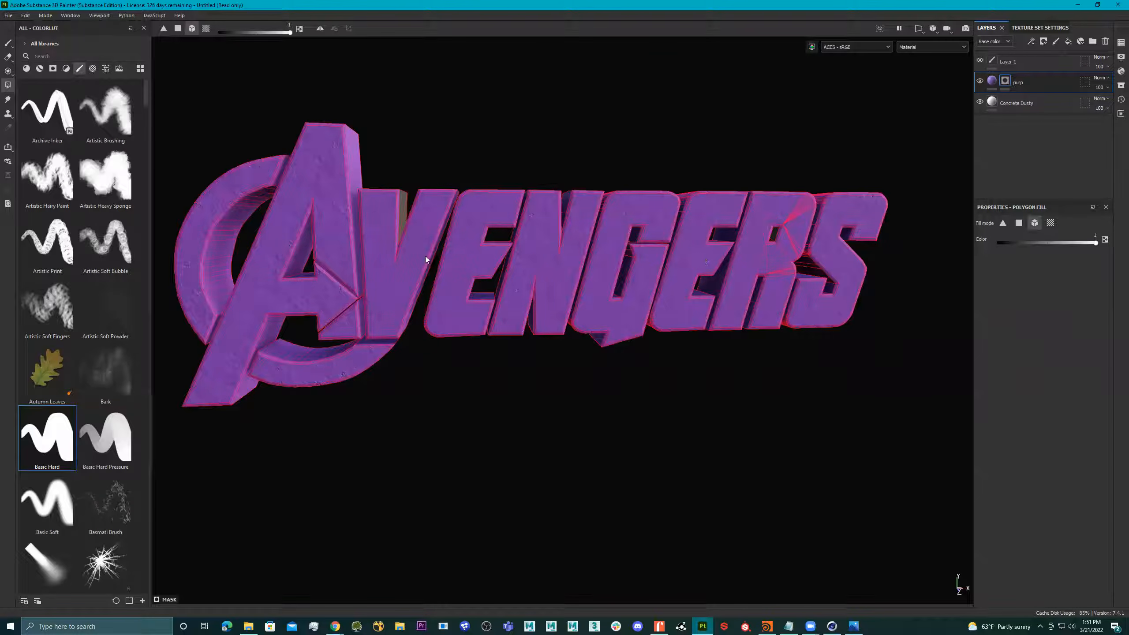
{"action": "left_click_drag", "start_coordinate": [674, 195], "coordinate": [605, 230], "text": "alt"}
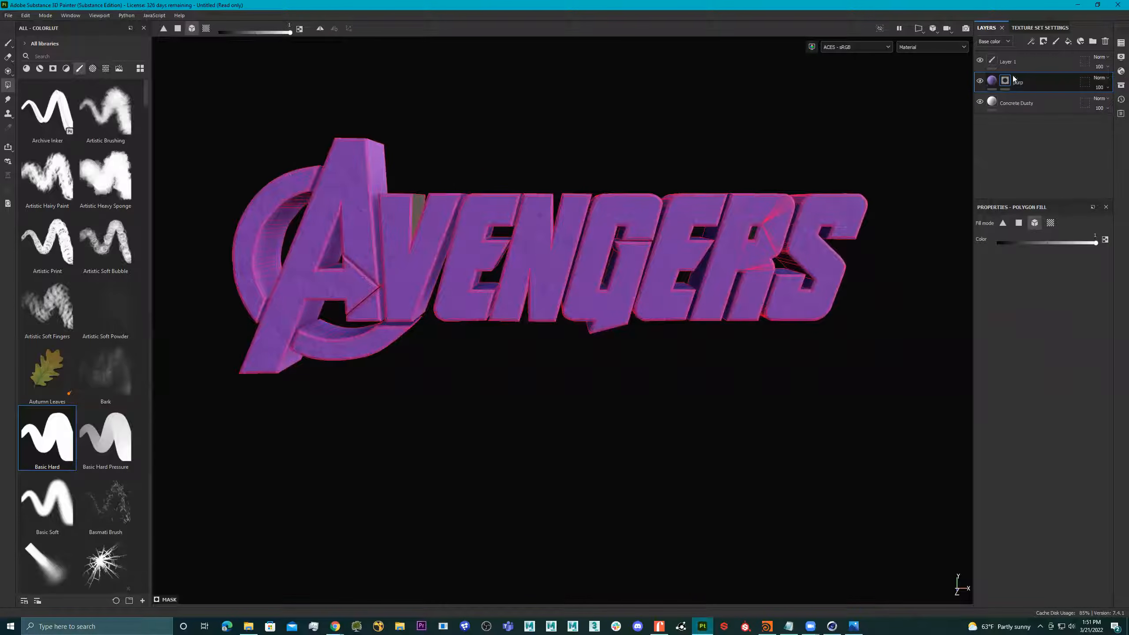
Duplicate the purp layer and rename the copy lightPurple.
{"action": "mouse_move", "coordinate": [991, 85]}
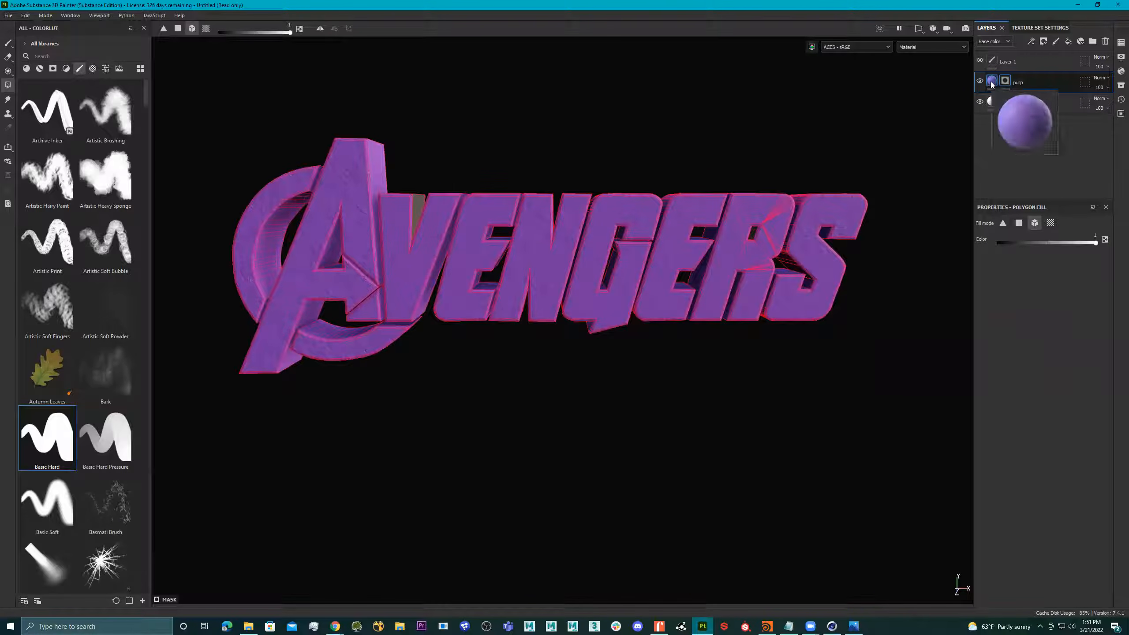
{"action": "key", "text": "ctrl+d"}
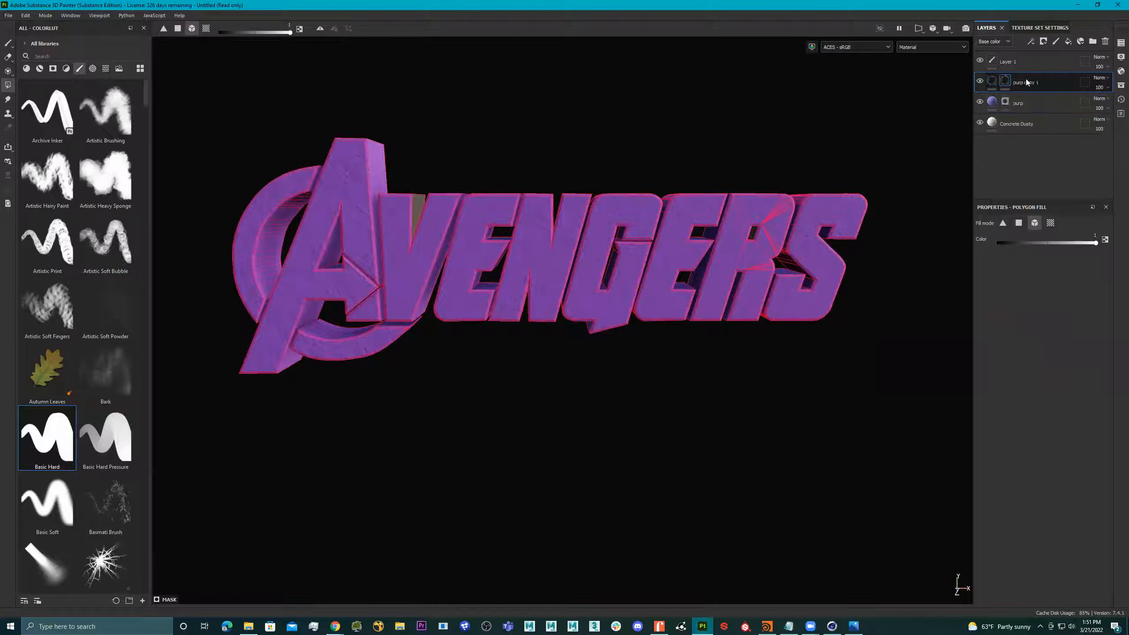
{"action": "double_click", "coordinate": [1021, 83]}
{"action": "left_click", "coordinate": [1031, 82]}
{"action": "key", "text": "ctrl+a"}
{"action": "key", "text": "BackSpace"}
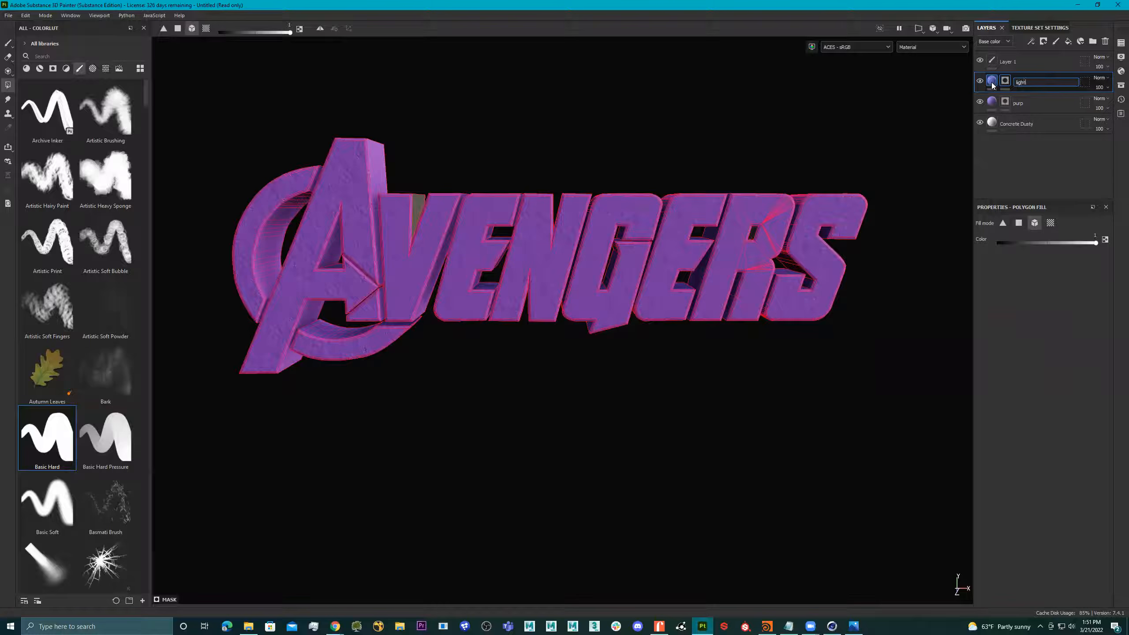
{"action": "type", "text": "lightPurple"}
{"action": "key", "text": "Return"}
Clear the mask of the lightPurple layer.
{"action": "left_click", "coordinate": [995, 84]}
{"action": "left_click", "coordinate": [1006, 81]}
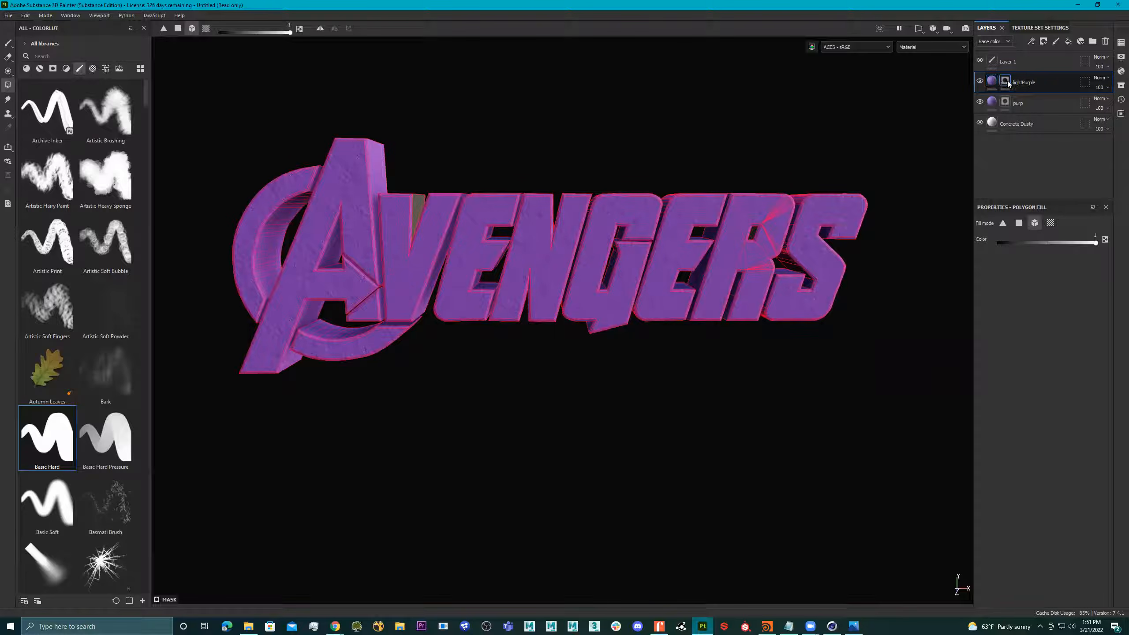
{"action": "right_click", "coordinate": [1008, 82]}
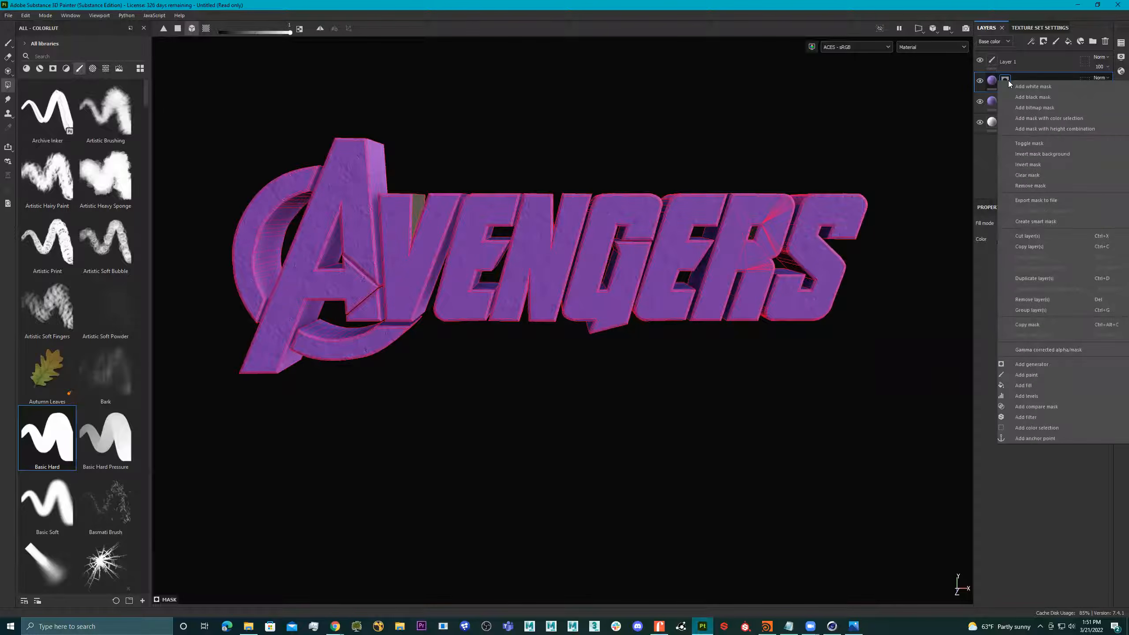
{"action": "left_click", "coordinate": [1044, 174]}
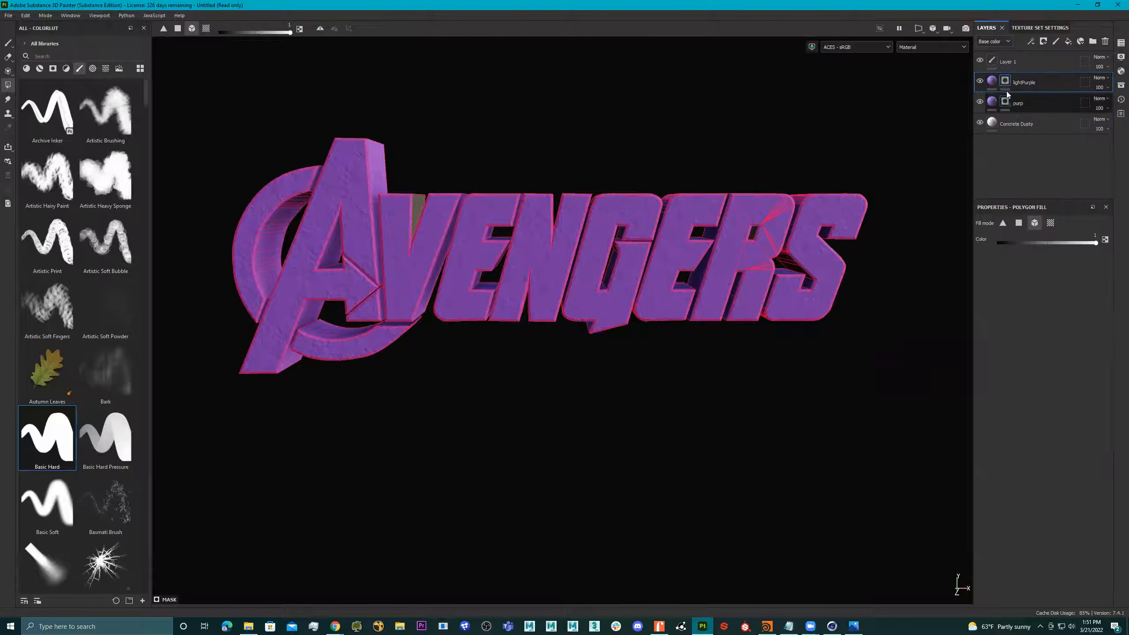
Remove the mask from the lightPurple layer.
{"action": "left_click", "coordinate": [994, 81]}
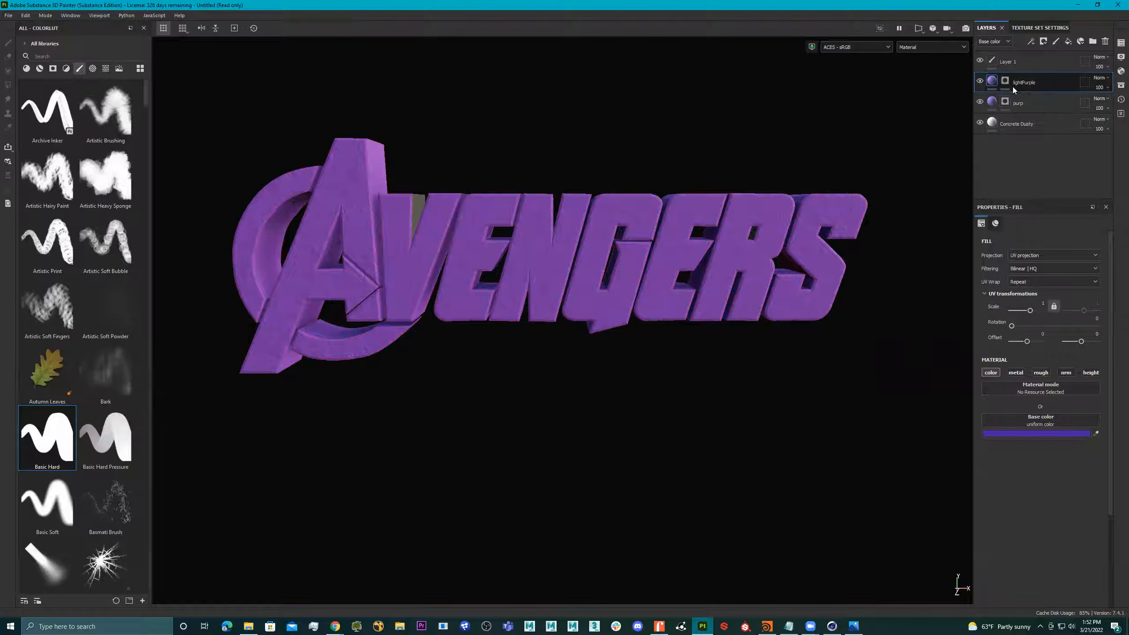
{"action": "left_click", "coordinate": [1006, 81]}
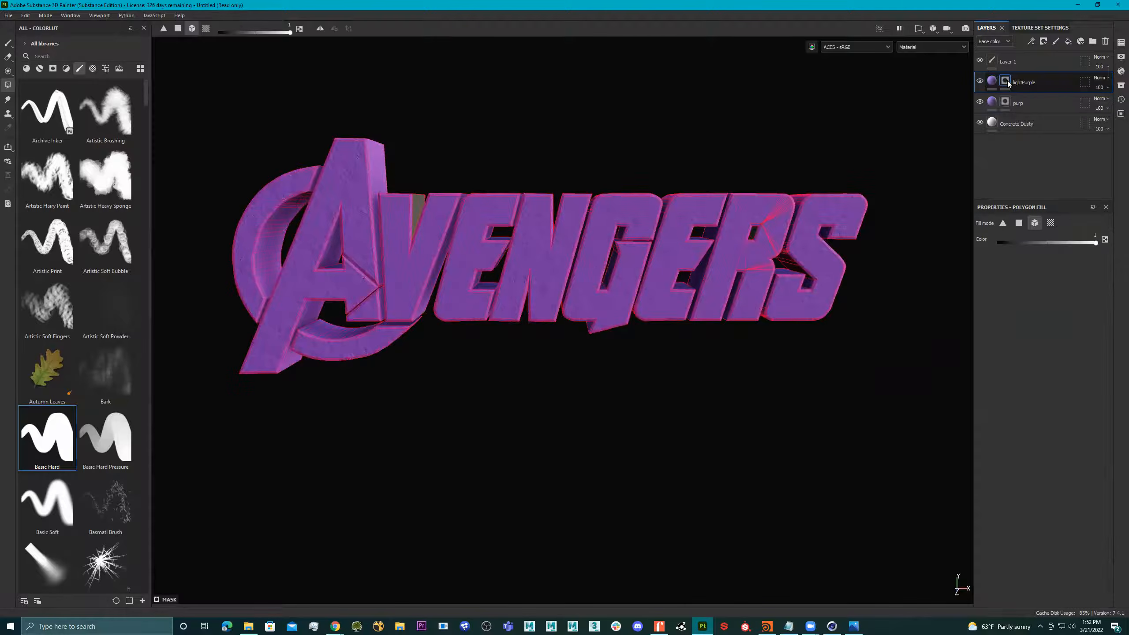
{"action": "right_click", "coordinate": [1007, 81]}
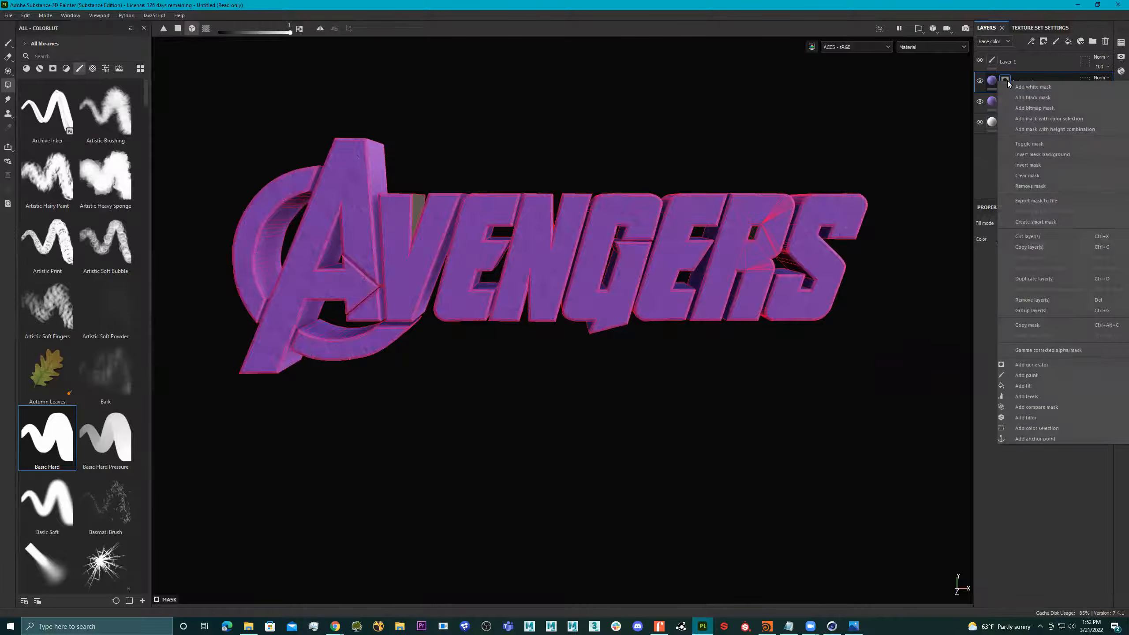
{"action": "left_click_drag", "start_coordinate": [883, 194], "coordinate": [826, 187], "text": "alt"}
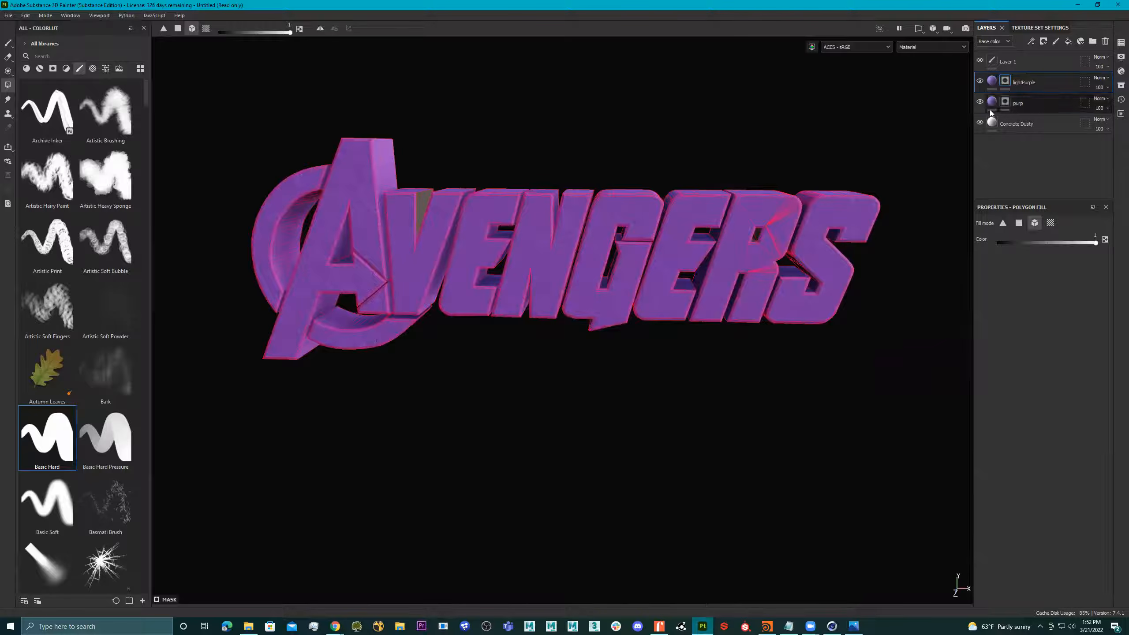
{"action": "right_click", "coordinate": [1005, 81]}
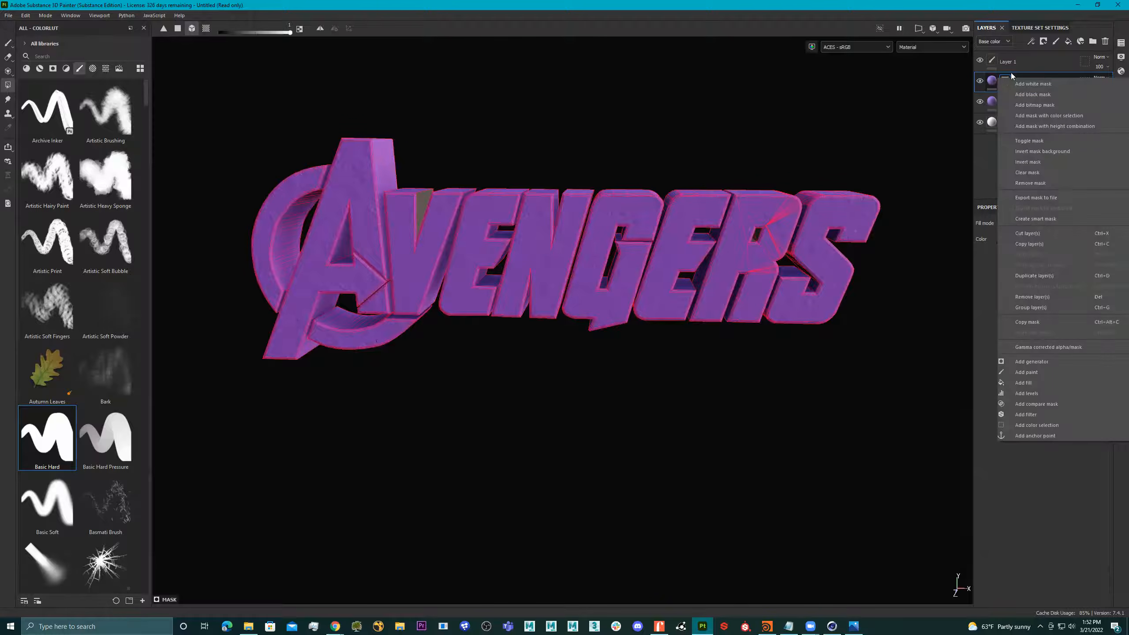
{"action": "left_click", "coordinate": [1040, 64]}
{"action": "left_click", "coordinate": [1005, 81]}
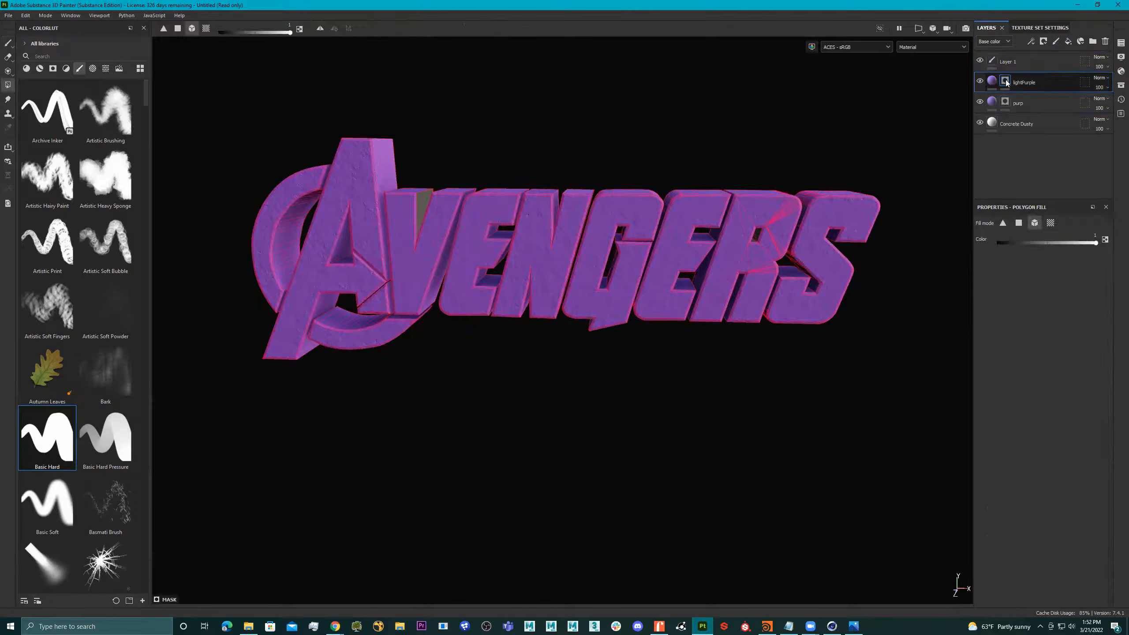
{"action": "right_click", "coordinate": [1006, 82]}
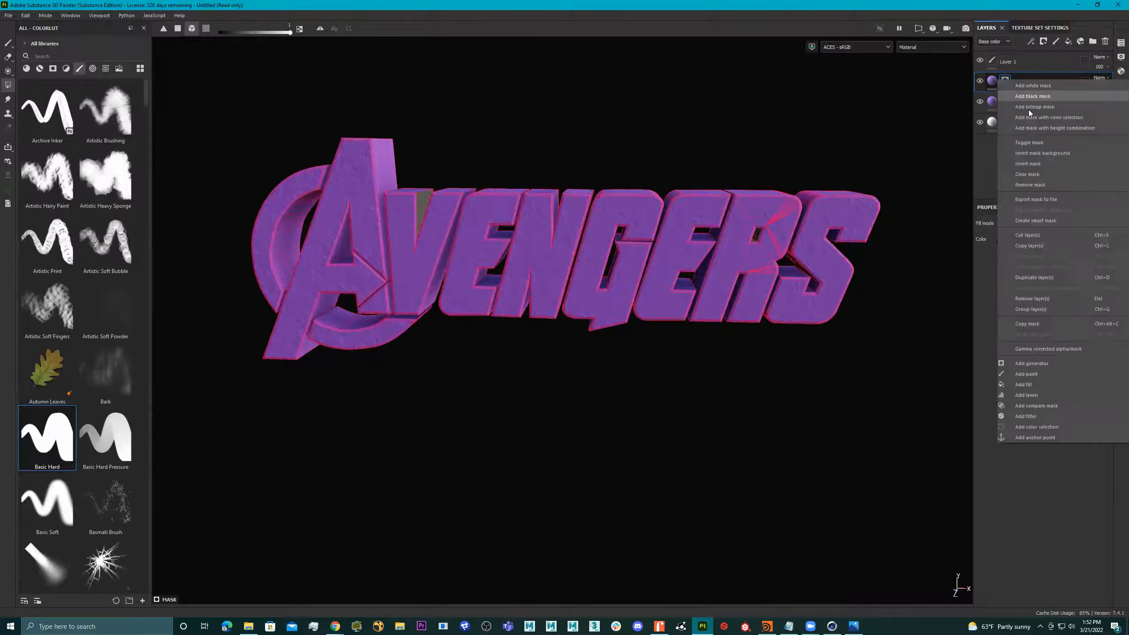
{"action": "left_click", "coordinate": [1042, 185]}
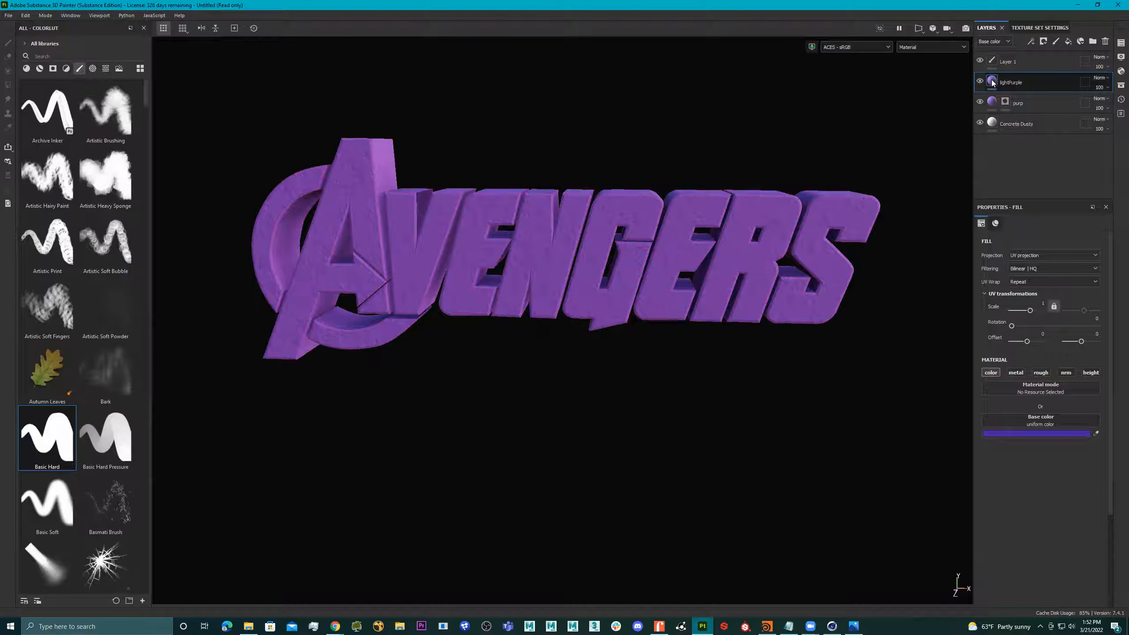
Lighten lightPurple's base color by lowering its saturation to about 0.62.
{"action": "left_click", "coordinate": [1047, 435]}
{"action": "left_click_drag", "start_coordinate": [996, 537], "coordinate": [982, 538]}
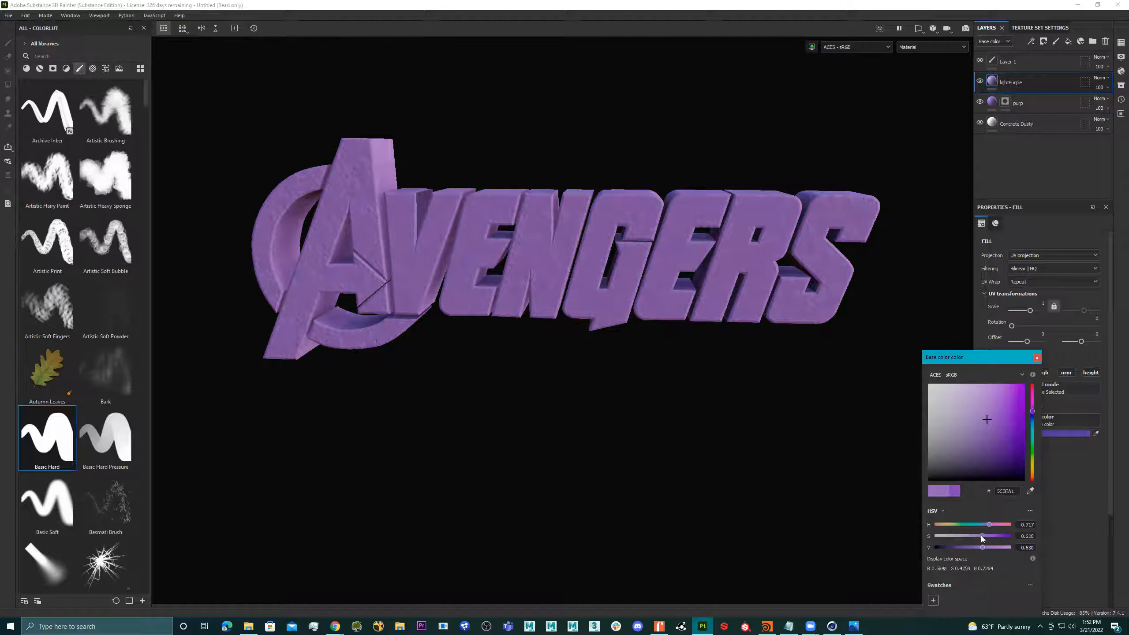
{"action": "left_click", "coordinate": [1036, 358]}
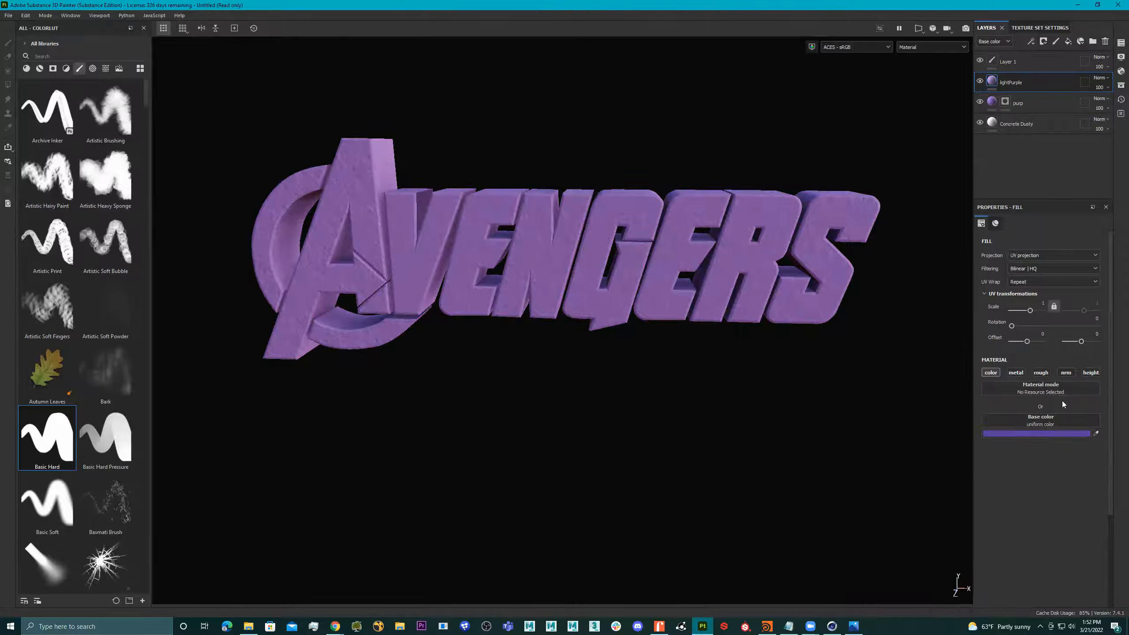
Toggle the lightPurple layer's visibility repeatedly to compare the logo with and without the lighter purple.
{"action": "left_click", "coordinate": [980, 82]}
{"action": "left_click", "coordinate": [979, 82]}
{"action": "left_click", "coordinate": [979, 82]}
{"action": "left_click", "coordinate": [979, 82]}
{"action": "left_click", "coordinate": [980, 82]}
{"action": "left_click", "coordinate": [979, 82]}
{"action": "left_click", "coordinate": [979, 82]}
{"action": "left_click", "coordinate": [979, 82]}
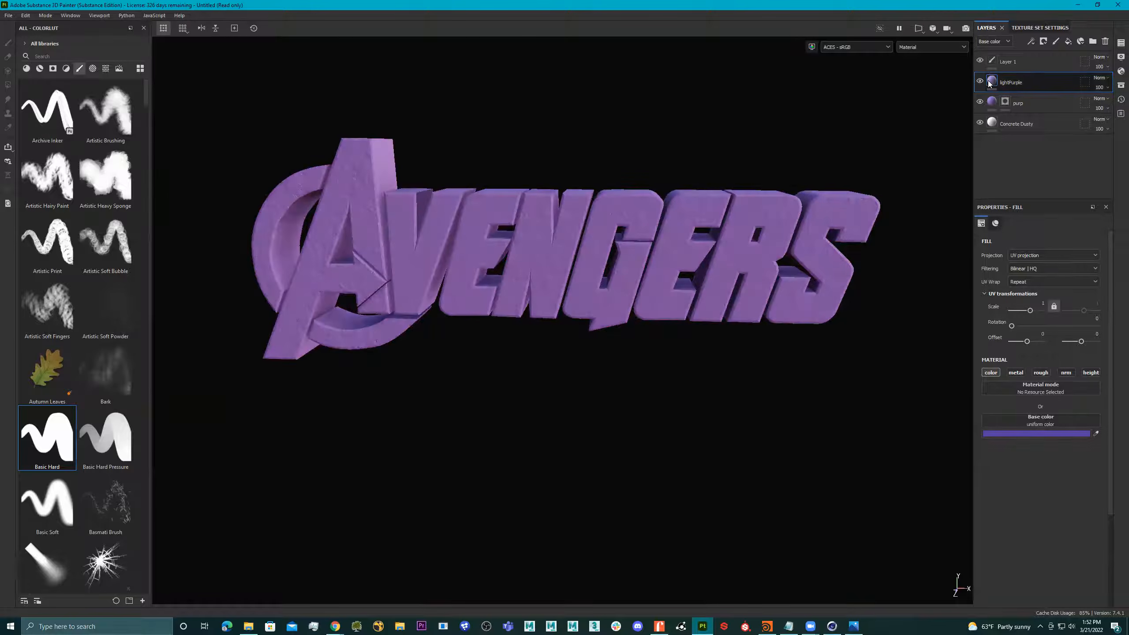
Add a black mask to the lightPurple layer and activate the Paint tool for masking.
{"action": "right_click", "coordinate": [992, 84]}
{"action": "left_click", "coordinate": [1022, 96]}
{"action": "left_click_drag", "start_coordinate": [693, 267], "coordinate": [707, 249], "text": "alt"}
{"action": "middle_click_drag", "start_coordinate": [707, 249], "coordinate": [759, 233], "text": "alt"}
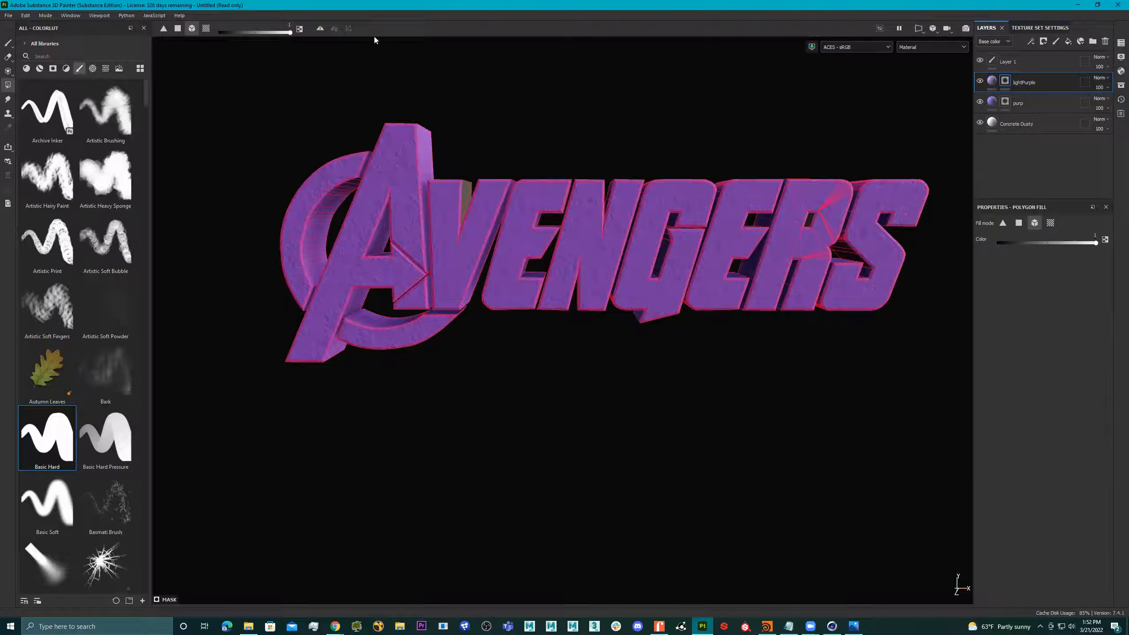
{"action": "left_click", "coordinate": [8, 43]}
Try a Basic Hard brush stroke on the lower leg of the A in the mask and undo it.
{"action": "left_click_drag", "start_coordinate": [448, 218], "coordinate": [465, 216], "text": "alt"}
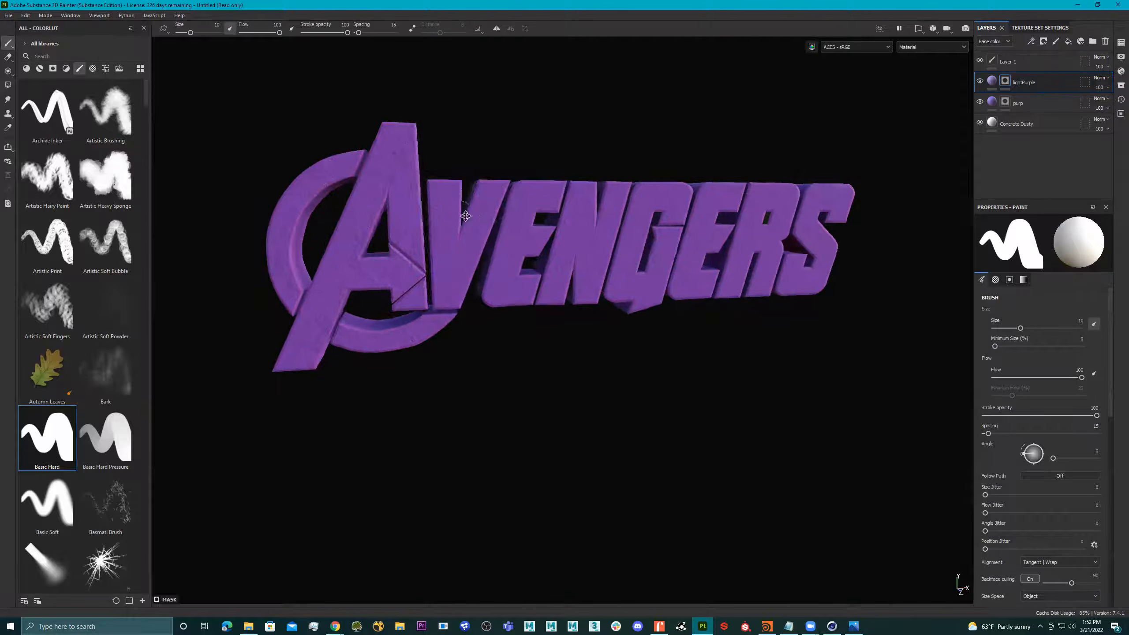
{"action": "middle_click_drag", "start_coordinate": [465, 216], "coordinate": [645, 167], "text": "alt"}
{"action": "right_click_drag", "start_coordinate": [645, 167], "coordinate": [673, 174], "text": "alt"}
{"action": "mouse_move", "coordinate": [538, 257]}
{"action": "left_mouse_down"}
{"action": "mouse_move", "coordinate": [480, 323]}
{"action": "mouse_move", "coordinate": [513, 224]}
{"action": "mouse_move", "coordinate": [615, 270]}
{"action": "mouse_move", "coordinate": [613, 294]}
{"action": "left_mouse_up"}
{"action": "key", "text": "ctrl+z"}
{"action": "key", "text": "ctrl+z"}
{"action": "key", "text": "ctrl+z"}
{"action": "key", "text": "ctrl+z"}
{"action": "key", "text": "ctrl+z"}
{"action": "key", "text": "ctrl+z"}
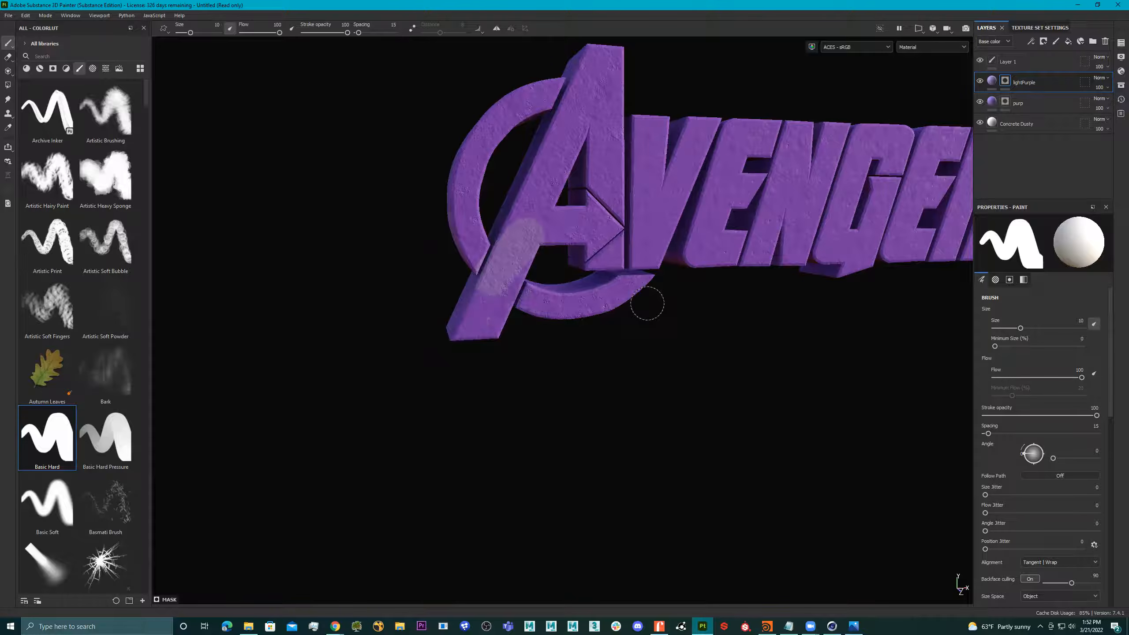
Choose the Artistic Brushing brush and paint light purple onto the lower leg of the A and the bottom of the ring.
{"action": "middle_click_drag", "start_coordinate": [687, 291], "coordinate": [582, 284], "text": "alt"}
{"action": "mouse_move", "coordinate": [582, 285]}
{"action": "left_mouse_down", "text": "alt"}
{"action": "mouse_move", "coordinate": [575, 272]}
{"action": "mouse_move", "coordinate": [562, 283]}
{"action": "left_mouse_up", "text": "alt"}
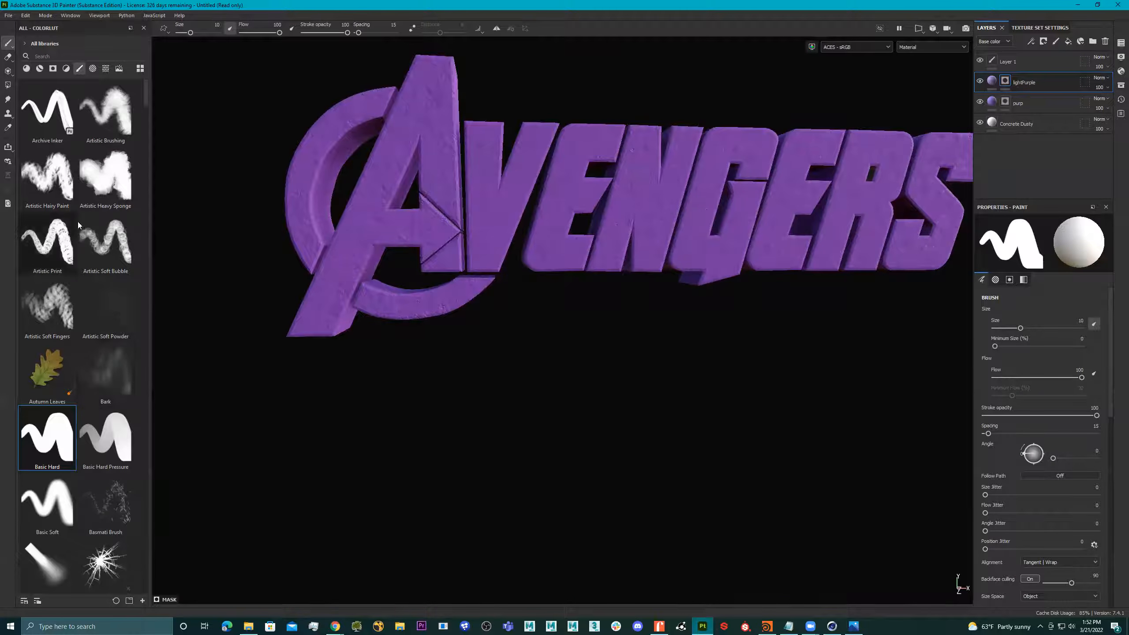
{"action": "left_click", "coordinate": [119, 114]}
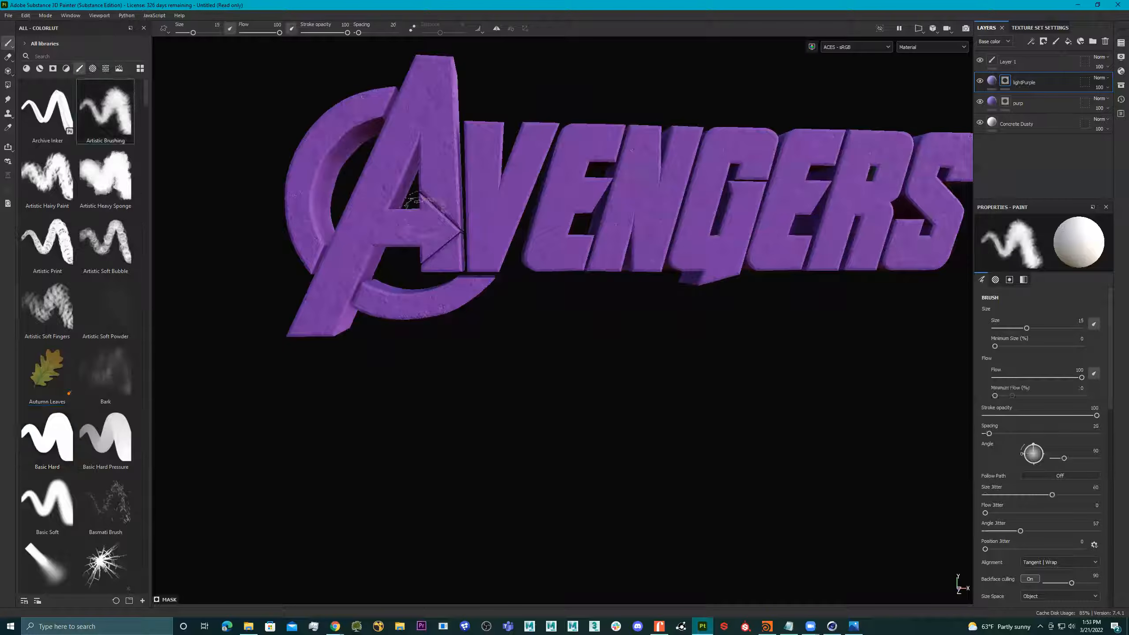
{"action": "mouse_move", "coordinate": [292, 322]}
{"action": "left_mouse_down"}
{"action": "mouse_move", "coordinate": [272, 317]}
{"action": "mouse_move", "coordinate": [398, 329]}
{"action": "mouse_move", "coordinate": [486, 305]}
{"action": "left_mouse_up"}
{"action": "mouse_move", "coordinate": [279, 233]}
{"action": "left_mouse_down"}
{"action": "mouse_move", "coordinate": [325, 310]}
{"action": "mouse_move", "coordinate": [465, 295]}
{"action": "left_mouse_up"}
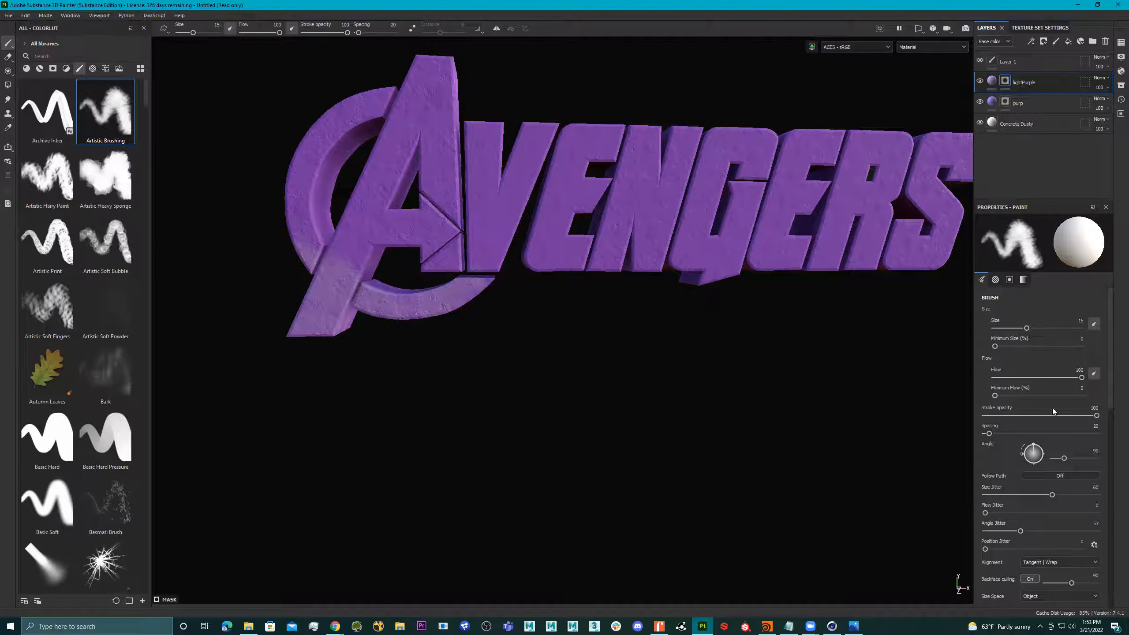
Lower the stroke opacity to 48 and 11 while painting light purple onto the bottom of the V.
{"action": "left_click_drag", "start_coordinate": [1052, 415], "coordinate": [1038, 417]}
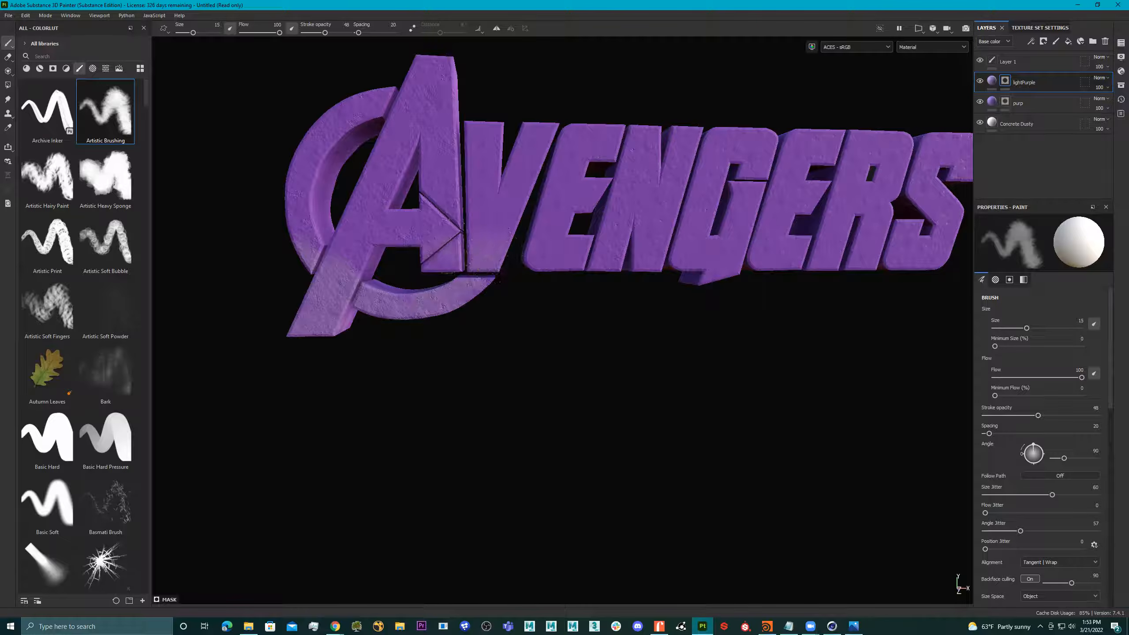
{"action": "left_click", "coordinate": [996, 415]}
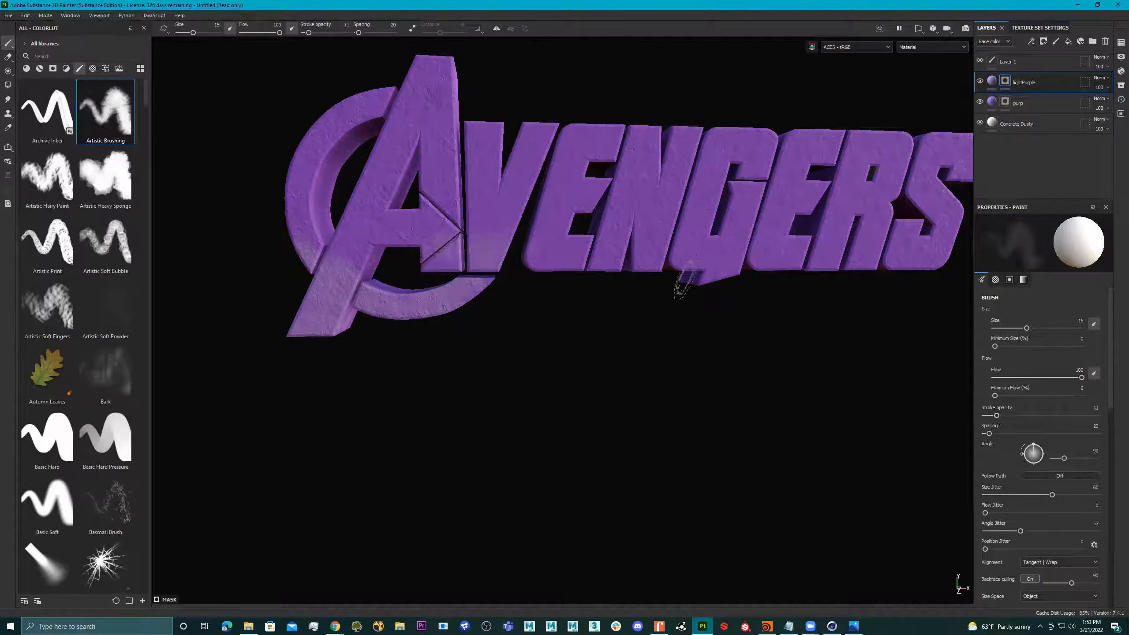
{"action": "scroll", "coordinate": [594, 258], "scroll_direction": "up", "scroll_amount": 5}
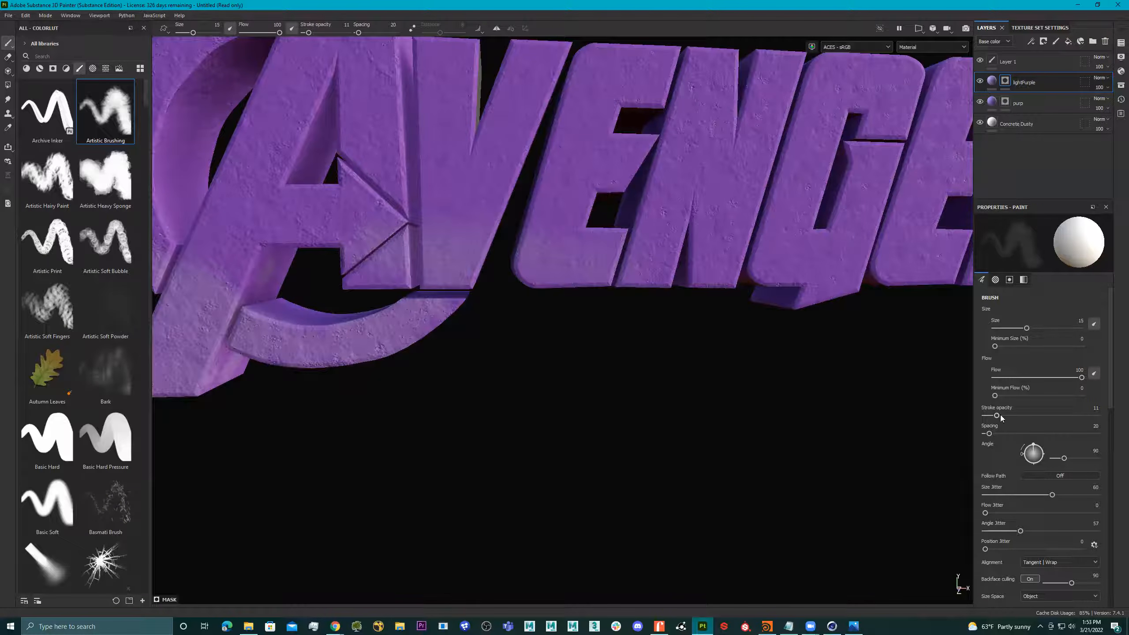
Restore the stroke opacity to 100, set the brush angle to 187 and paint the bottoms of the E, N and G.
{"action": "left_click_drag", "start_coordinate": [1001, 417], "coordinate": [1097, 416]}
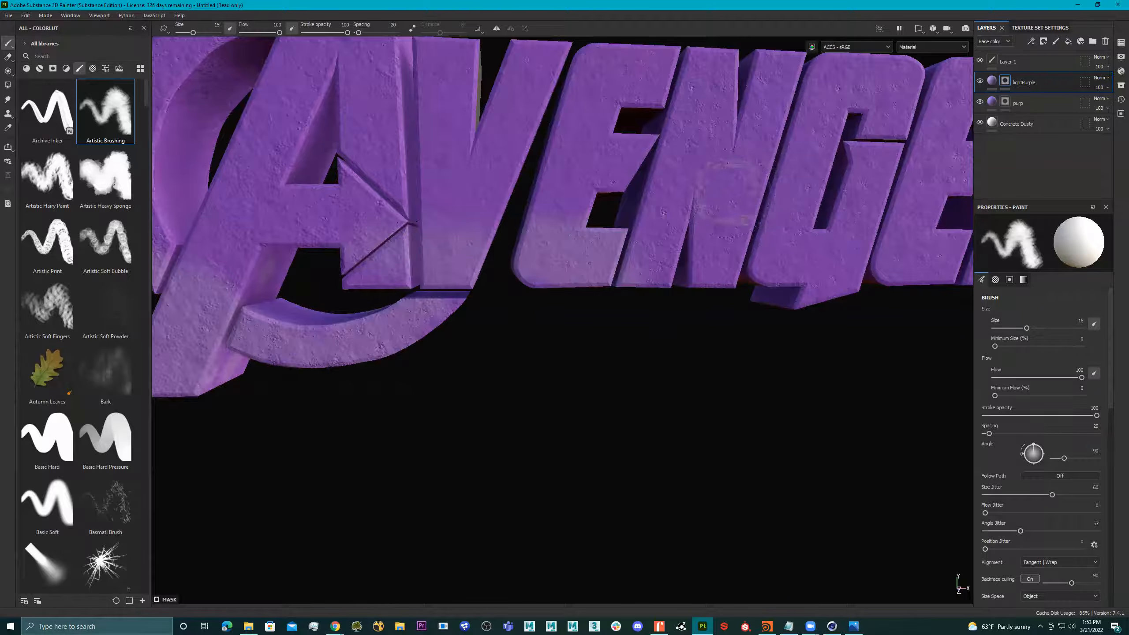
{"action": "left_click_drag", "start_coordinate": [1039, 450], "coordinate": [1072, 454]}
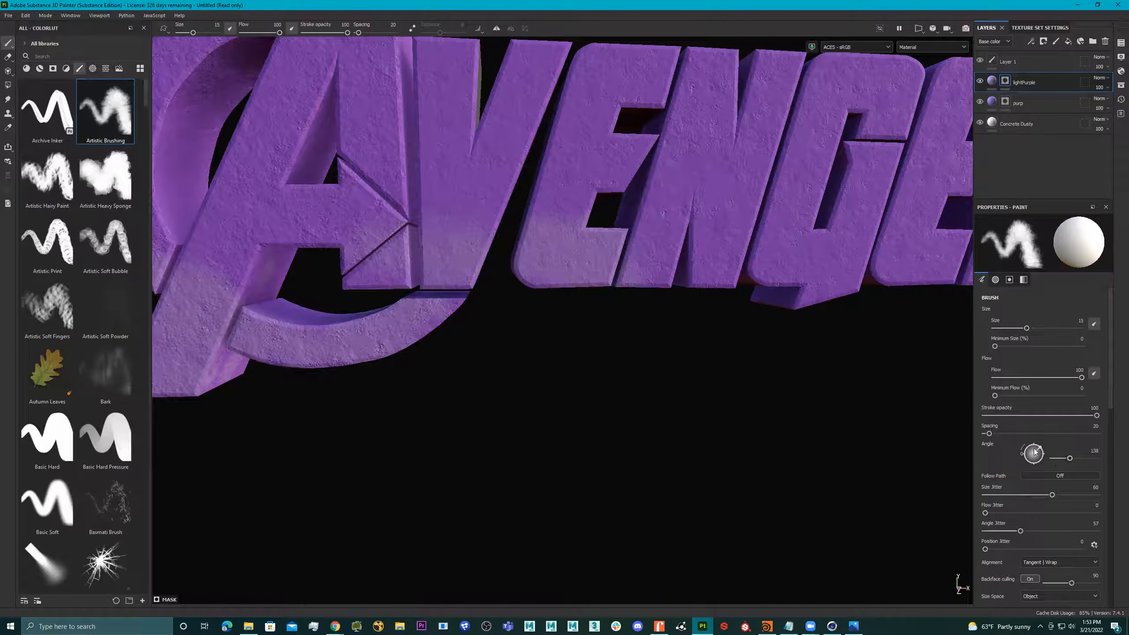
{"action": "left_click_drag", "start_coordinate": [1042, 458], "coordinate": [1027, 460]}
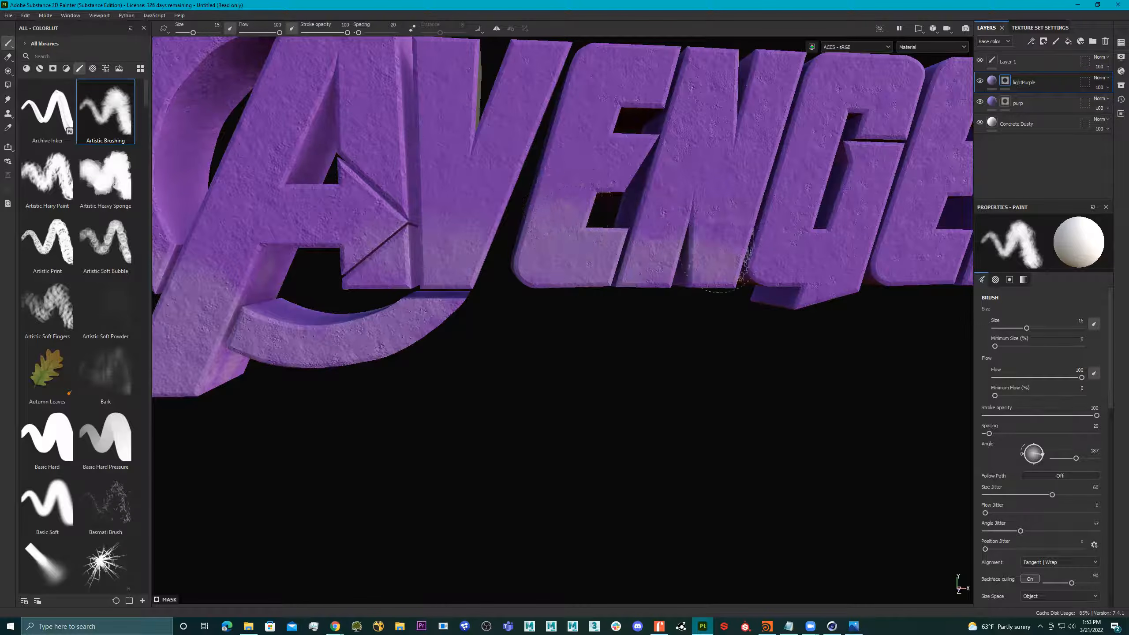
{"action": "left_click_drag", "start_coordinate": [600, 226], "coordinate": [870, 271]}
{"action": "middle_click_drag", "start_coordinate": [895, 302], "coordinate": [771, 301], "text": "alt"}
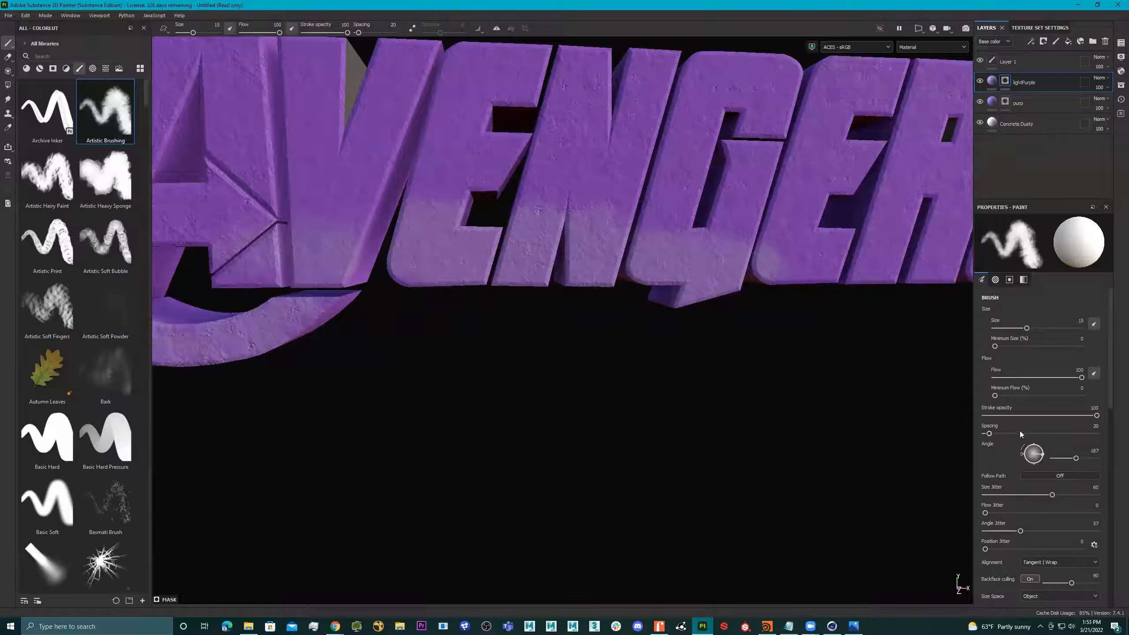
Set the brush angle to 230 and paint light purple across the lower part of the A and the following letters.
{"action": "left_click_drag", "start_coordinate": [1035, 465], "coordinate": [1041, 463]}
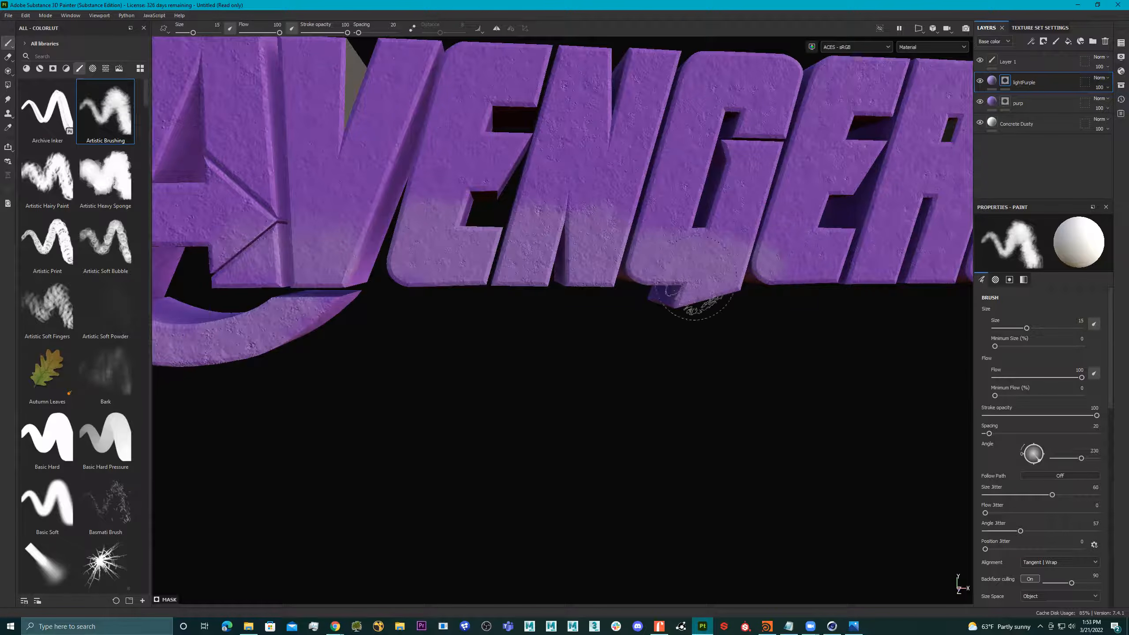
{"action": "scroll", "coordinate": [693, 302], "scroll_direction": "down", "scroll_amount": 3}
{"action": "middle_click_drag", "start_coordinate": [200, 240], "coordinate": [314, 245], "text": "alt"}
{"action": "mouse_move", "coordinate": [314, 244]}
{"action": "left_mouse_down"}
{"action": "mouse_move", "coordinate": [536, 260]}
{"action": "mouse_move", "coordinate": [463, 249]}
{"action": "mouse_move", "coordinate": [571, 271]}
{"action": "left_mouse_up"}
{"action": "left_click_drag", "start_coordinate": [267, 237], "coordinate": [670, 294]}
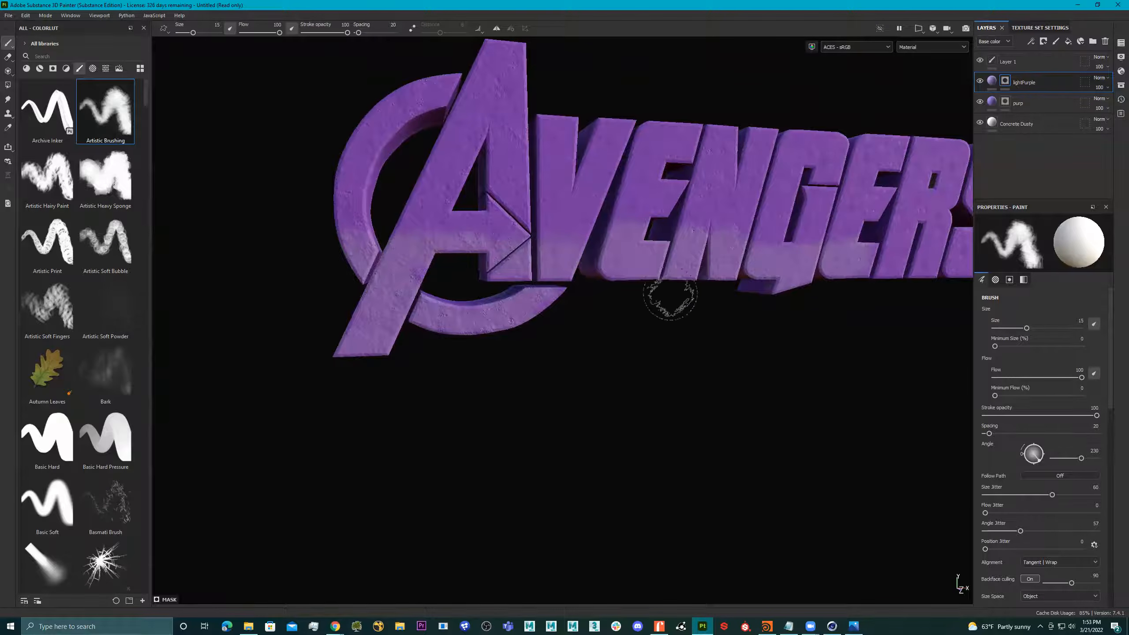
Extend the light purple paint up to about mid-height on the V, the A and the ring.
{"action": "scroll", "coordinate": [711, 284], "scroll_direction": "up", "scroll_amount": 2}
{"action": "mouse_move", "coordinate": [545, 215]}
{"action": "left_mouse_down"}
{"action": "mouse_move", "coordinate": [697, 237]}
{"action": "mouse_move", "coordinate": [391, 217]}
{"action": "mouse_move", "coordinate": [591, 226]}
{"action": "mouse_move", "coordinate": [373, 254]}
{"action": "left_mouse_up"}
{"action": "middle_click_drag", "start_coordinate": [306, 233], "coordinate": [584, 243], "text": "alt"}
{"action": "mouse_move", "coordinate": [582, 244]}
{"action": "left_mouse_down"}
{"action": "mouse_move", "coordinate": [214, 197]}
{"action": "mouse_move", "coordinate": [306, 226]}
{"action": "mouse_move", "coordinate": [321, 192]}
{"action": "left_mouse_up"}
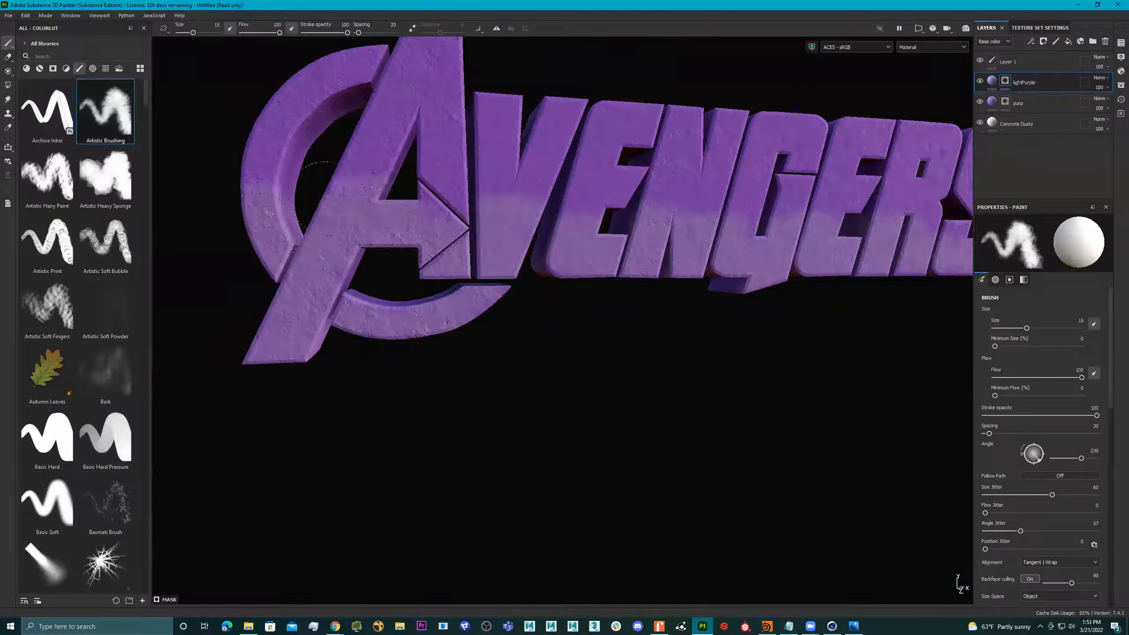
Check the color gradient of the reference logo in avengers-endgame-logo.jpg in Photos, and return to Substance 3D Painter.
{"action": "scroll", "coordinate": [582, 249], "scroll_direction": "down", "scroll_amount": 3}
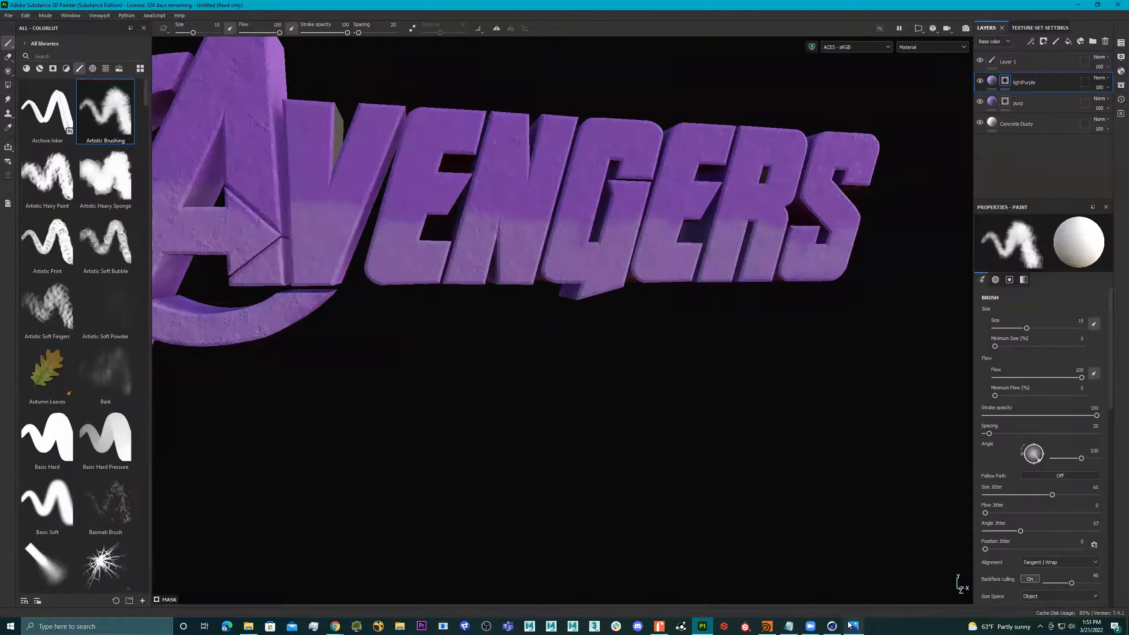
{"action": "left_click", "coordinate": [852, 626]}
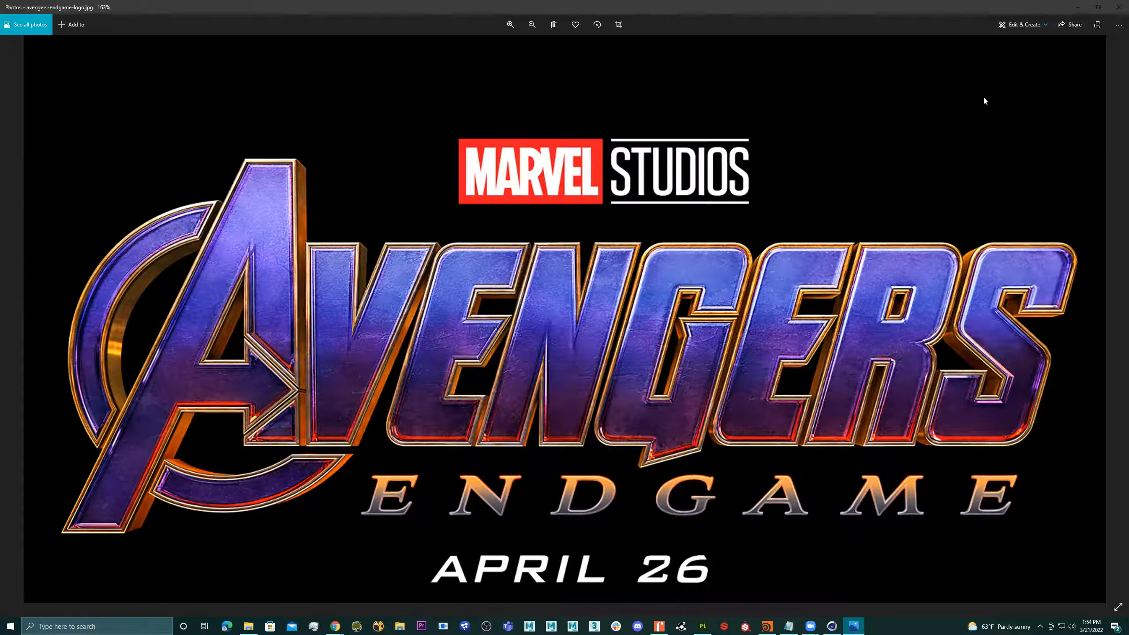
{"action": "left_click", "coordinate": [1077, 7]}
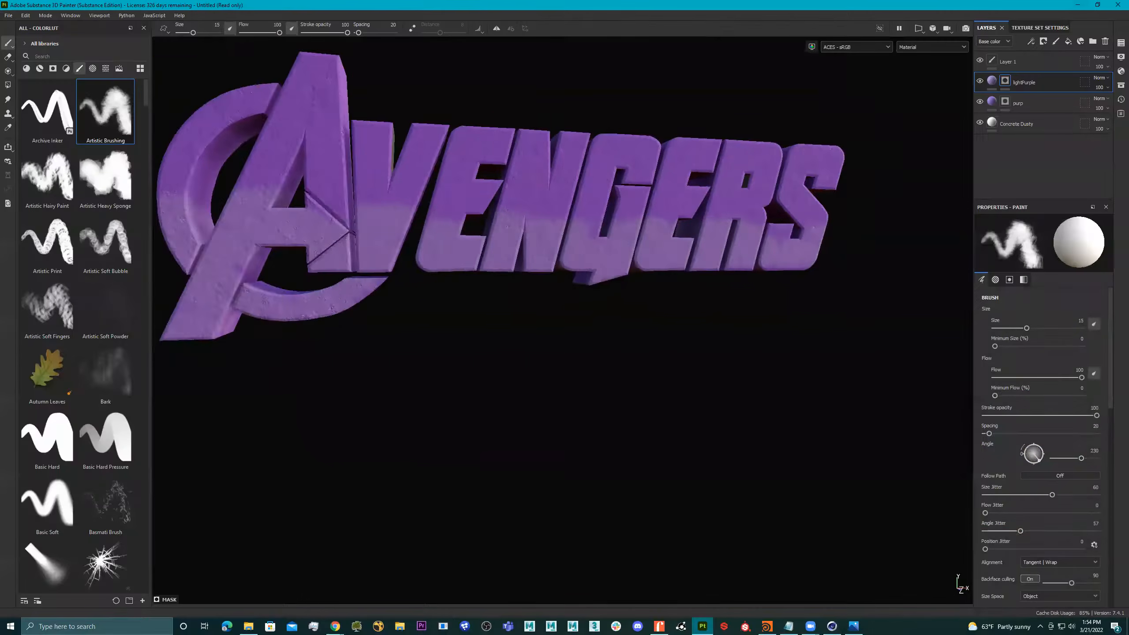
Paint the light purple up to an even mid-height line from the S back to the first E.
{"action": "left_click_drag", "start_coordinate": [507, 218], "coordinate": [460, 217], "text": "alt"}
{"action": "scroll", "coordinate": [460, 216], "scroll_direction": "down", "scroll_amount": 1}
{"action": "middle_click_drag", "start_coordinate": [460, 216], "coordinate": [471, 262], "text": "alt"}
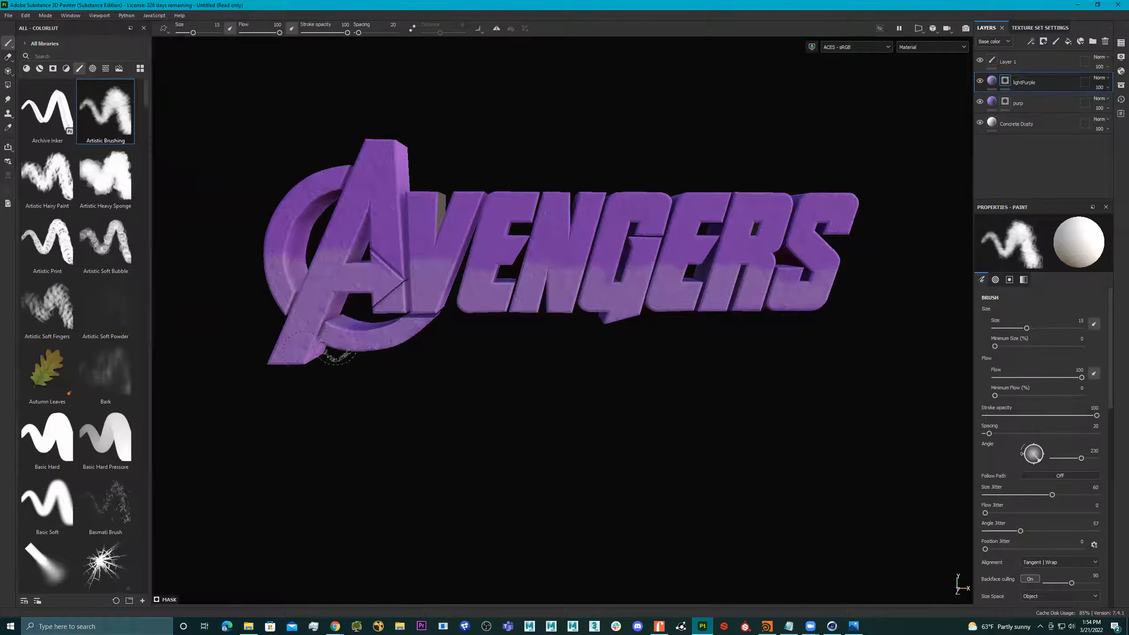
{"action": "left_click_drag", "start_coordinate": [387, 319], "coordinate": [331, 363], "text": "alt"}
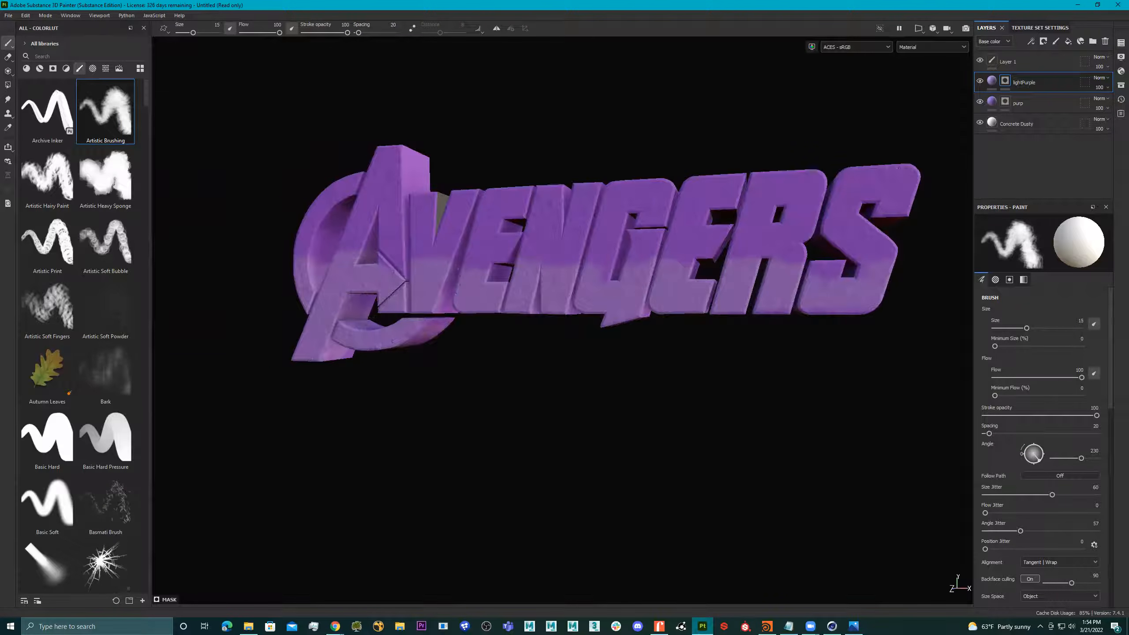
{"action": "left_click_drag", "start_coordinate": [873, 265], "coordinate": [514, 264]}
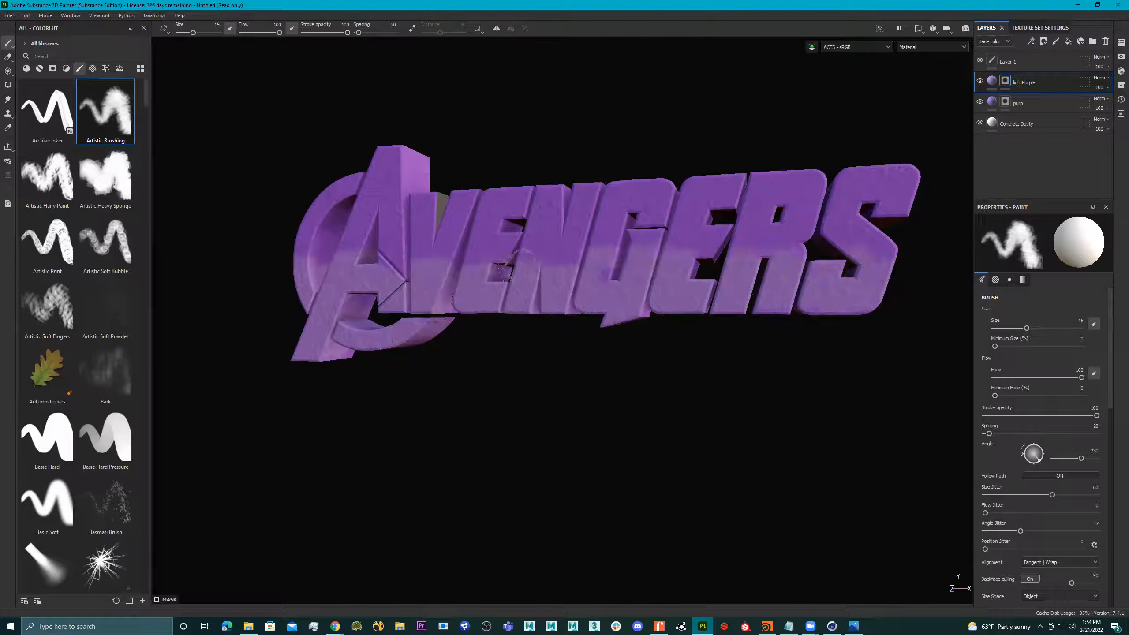
Paint along the mid-height line from the N back across the V and A to the ring.
{"action": "left_click_drag", "start_coordinate": [344, 283], "coordinate": [434, 270], "text": "alt"}
{"action": "middle_click_drag", "start_coordinate": [433, 270], "coordinate": [443, 289], "text": "alt"}
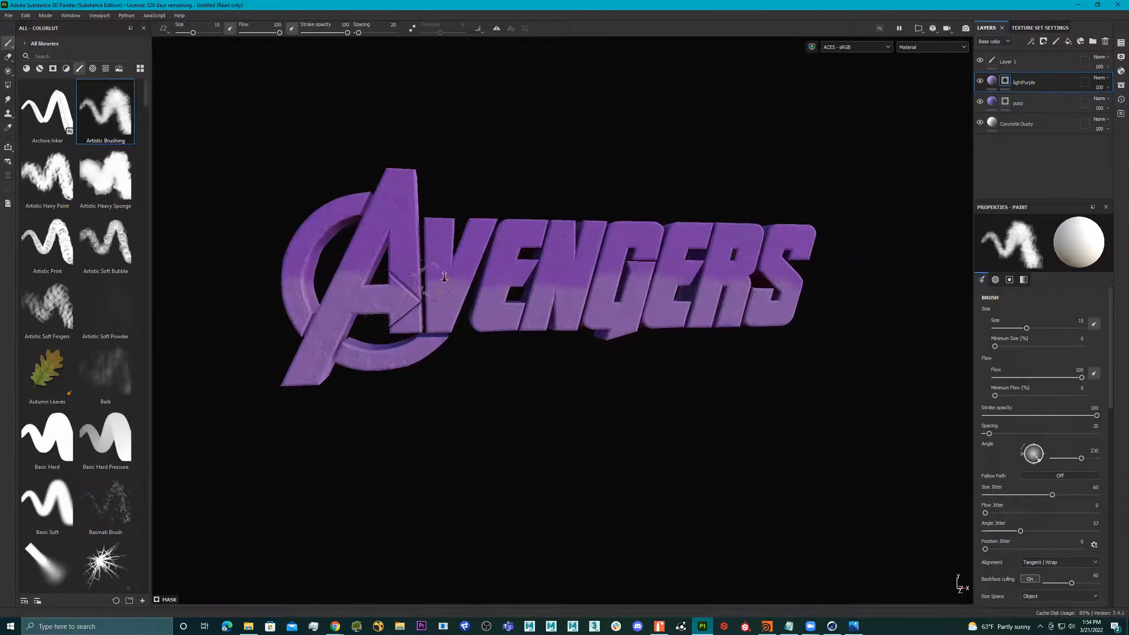
{"action": "right_click_drag", "start_coordinate": [444, 289], "coordinate": [553, 283], "text": "alt"}
{"action": "left_click_drag", "start_coordinate": [554, 283], "coordinate": [465, 283], "text": "alt"}
{"action": "mouse_move", "coordinate": [584, 279]}
{"action": "left_mouse_down"}
{"action": "mouse_move", "coordinate": [448, 268]}
{"action": "mouse_move", "coordinate": [274, 274]}
{"action": "left_mouse_up"}
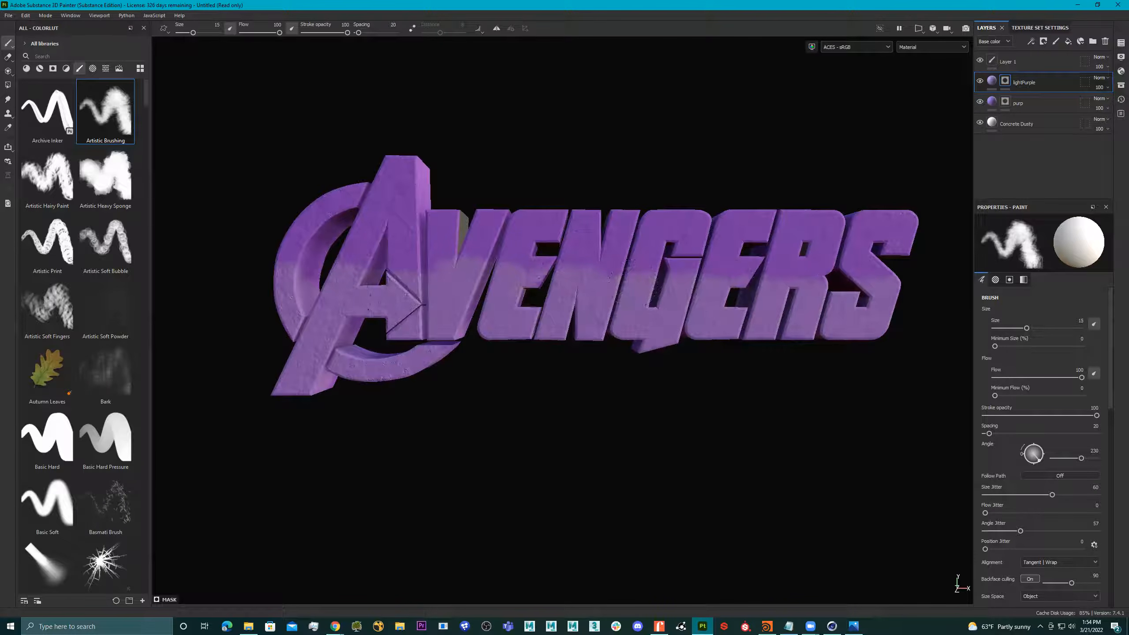
Set the Artistic Brushing brush's grayscale value to 0 for removing light purple from the mask.
{"action": "scroll", "coordinate": [538, 294], "scroll_direction": "up", "scroll_amount": 1}
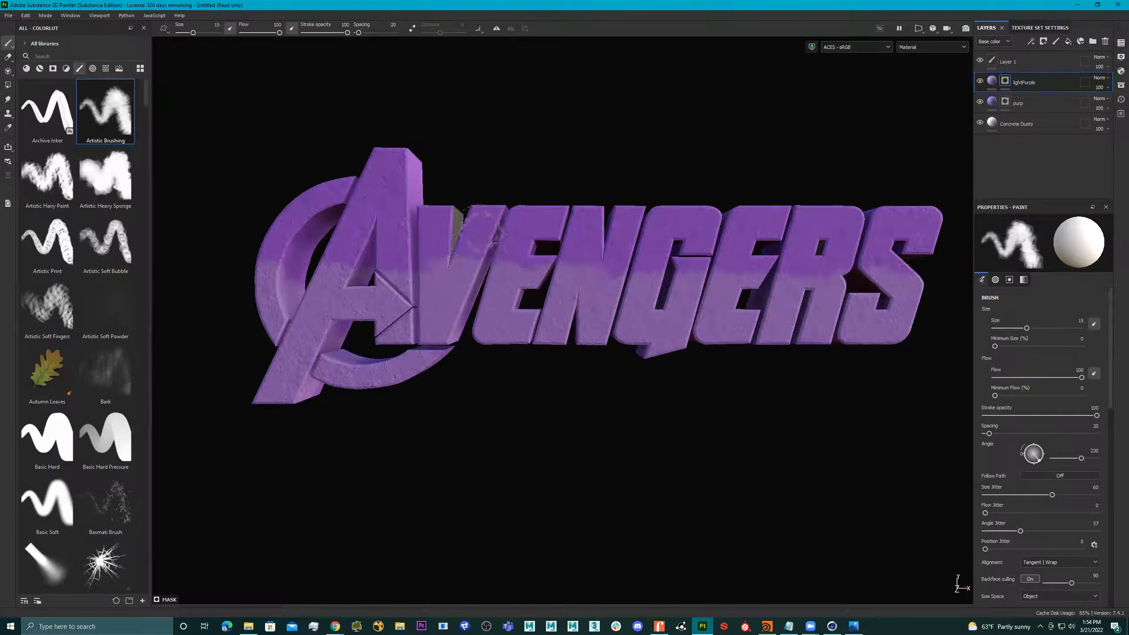
{"action": "left_click", "coordinate": [9, 57]}
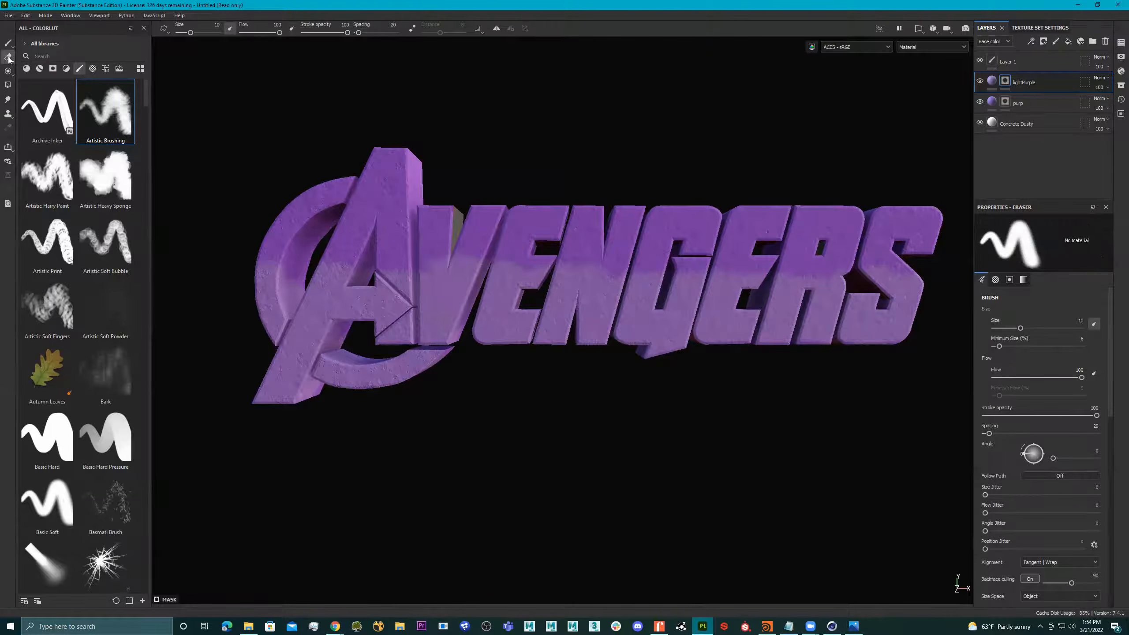
{"action": "left_click", "coordinate": [6, 44]}
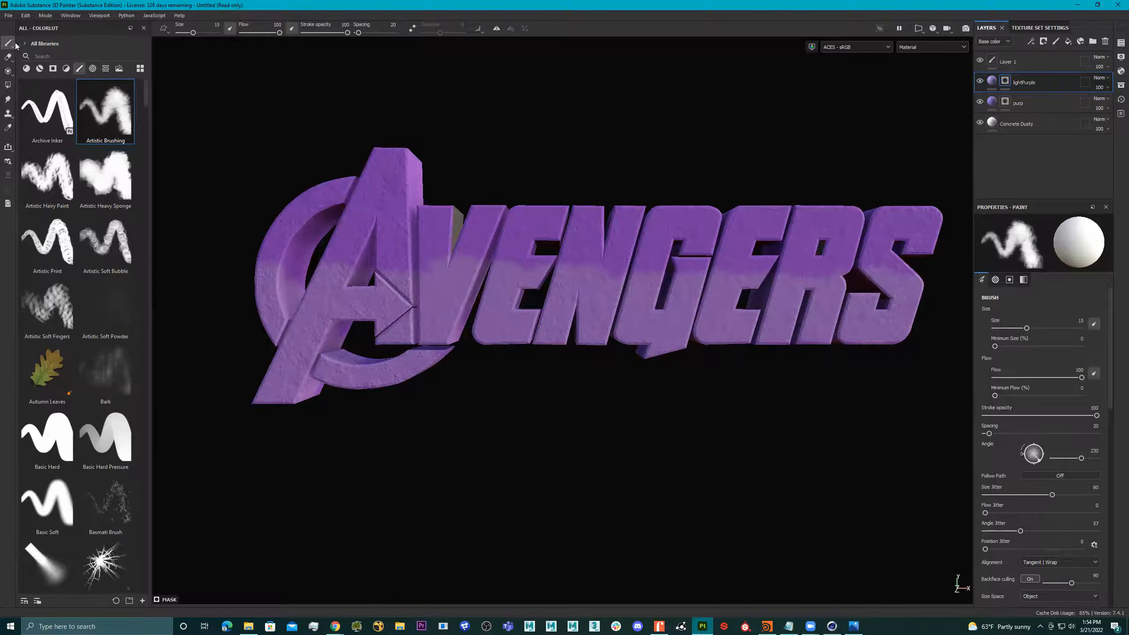
{"action": "scroll", "coordinate": [1103, 412], "scroll_direction": "down", "scroll_amount": 10}
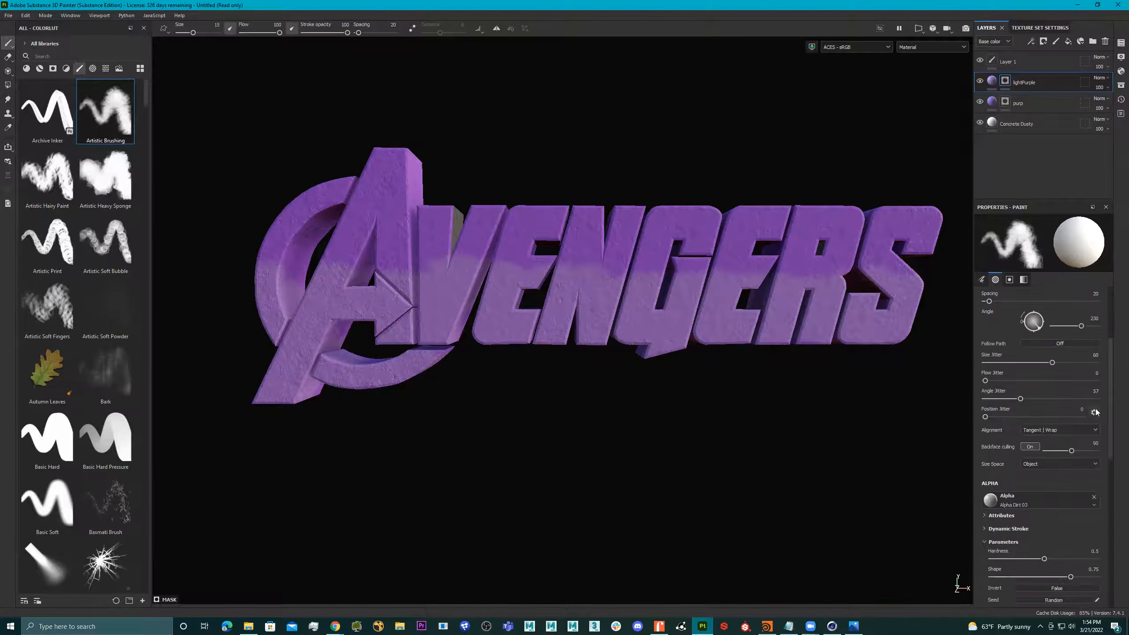
{"action": "scroll", "coordinate": [1062, 383], "scroll_direction": "up", "scroll_amount": 2}
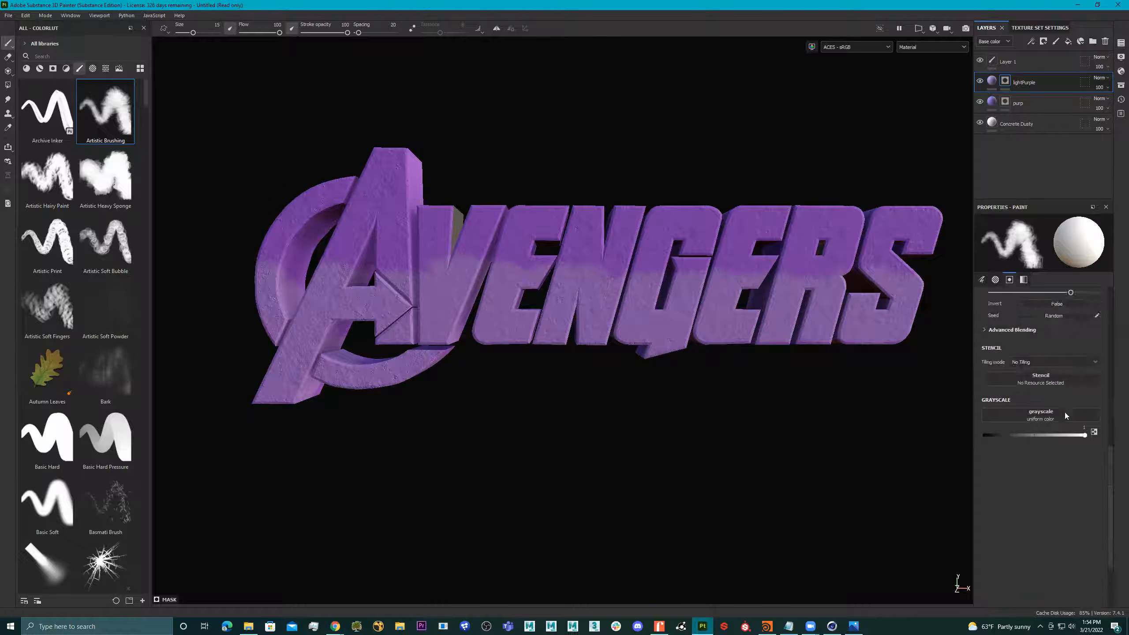
{"action": "left_click_drag", "start_coordinate": [1085, 436], "coordinate": [972, 436]}
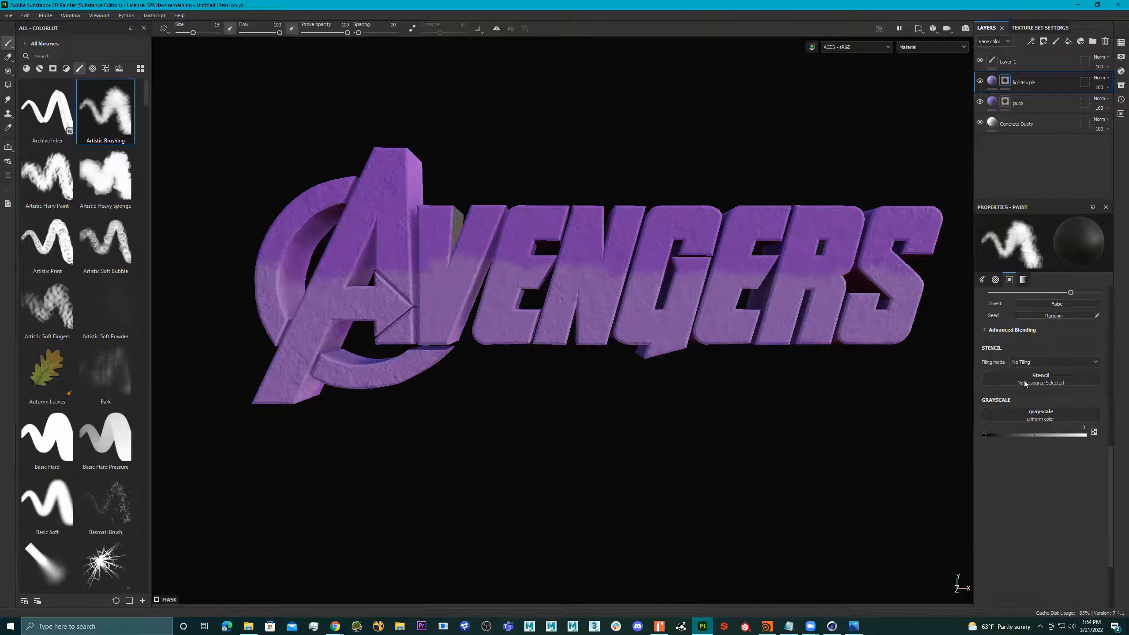
Reduce the stroke opacity to 46 and then 21, and soften the light purple edge across the ring, A, V and first E.
{"action": "scroll", "coordinate": [1080, 318], "scroll_direction": "up", "scroll_amount": 10}
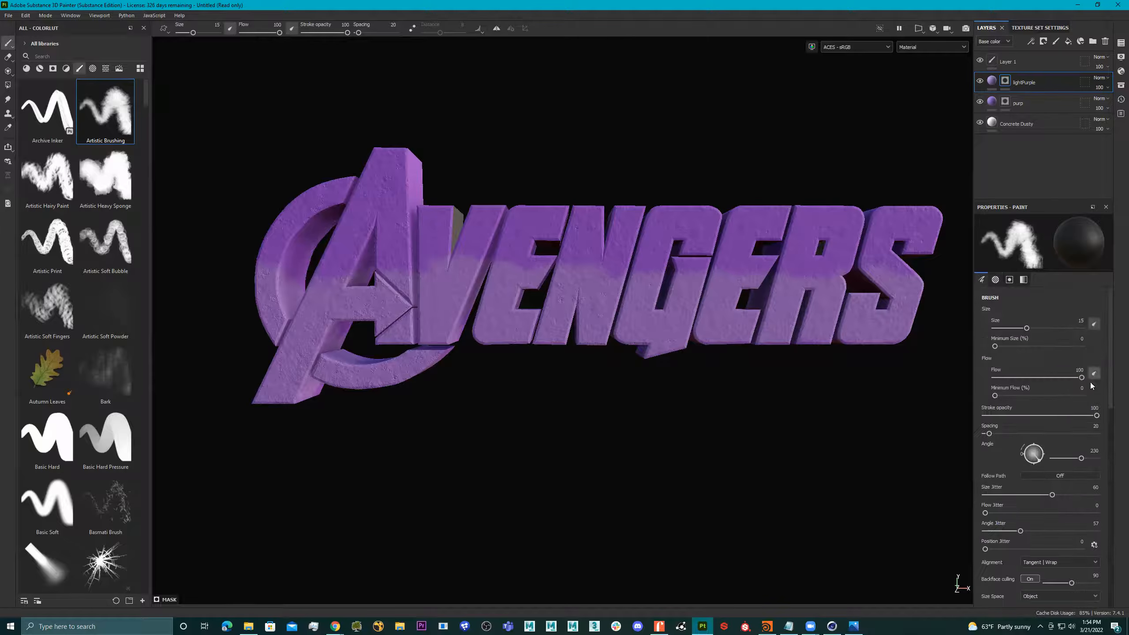
{"action": "left_click", "coordinate": [1035, 415]}
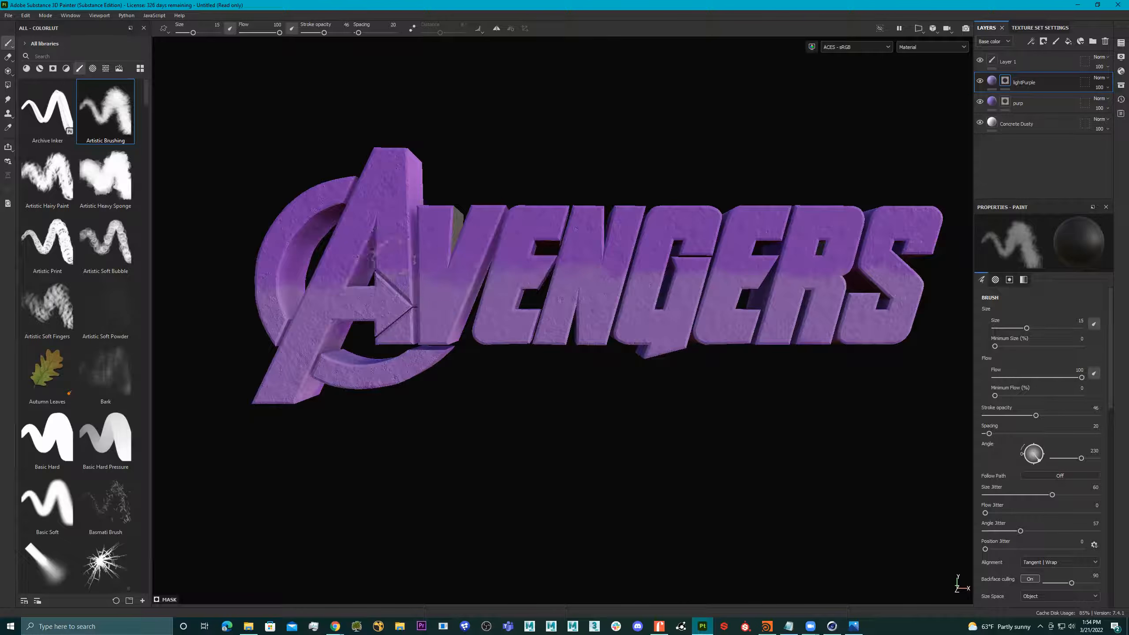
{"action": "left_click", "coordinate": [1007, 416]}
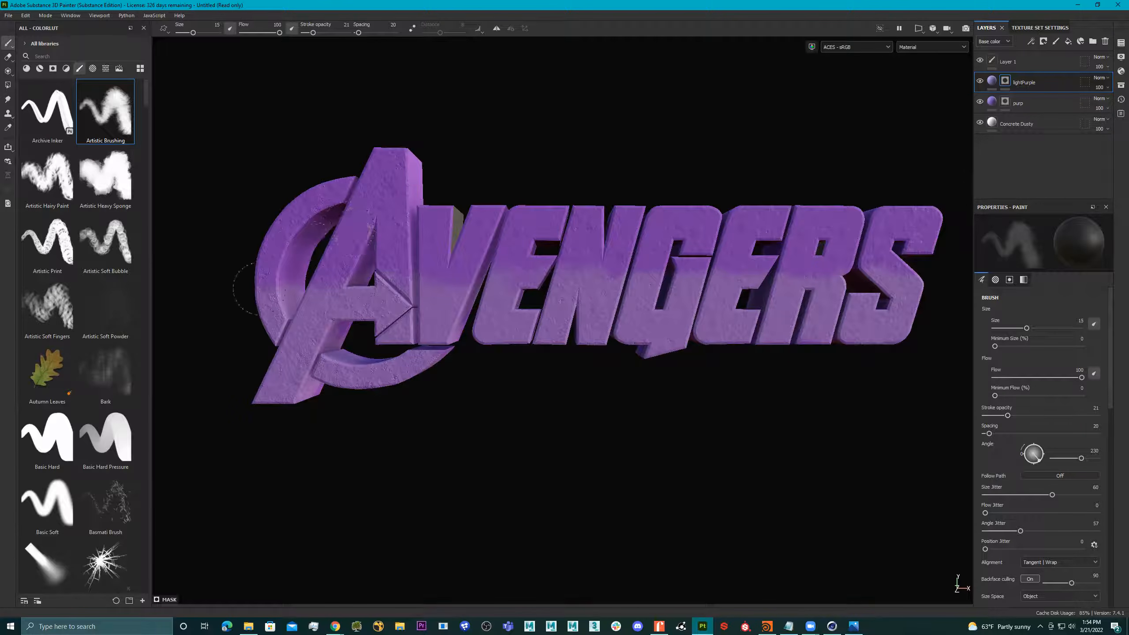
{"action": "left_click_drag", "start_coordinate": [279, 279], "coordinate": [562, 285]}
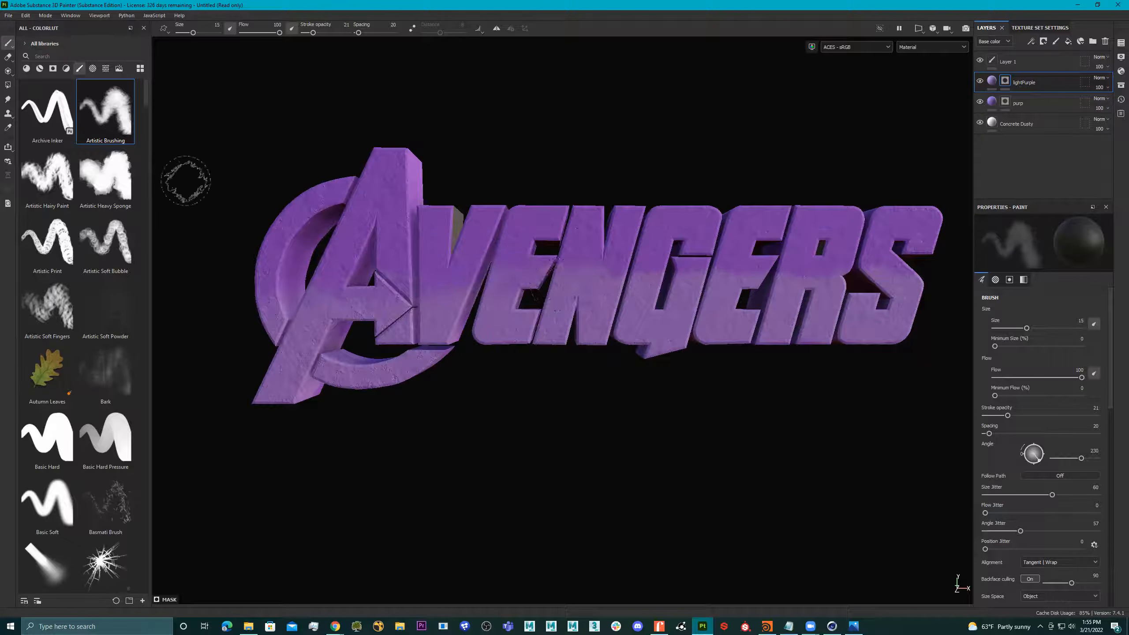
Set the brush size to 27.75 and soften the light purple transition across the letters and the ring.
{"action": "left_click_drag", "start_coordinate": [194, 28], "coordinate": [200, 29]}
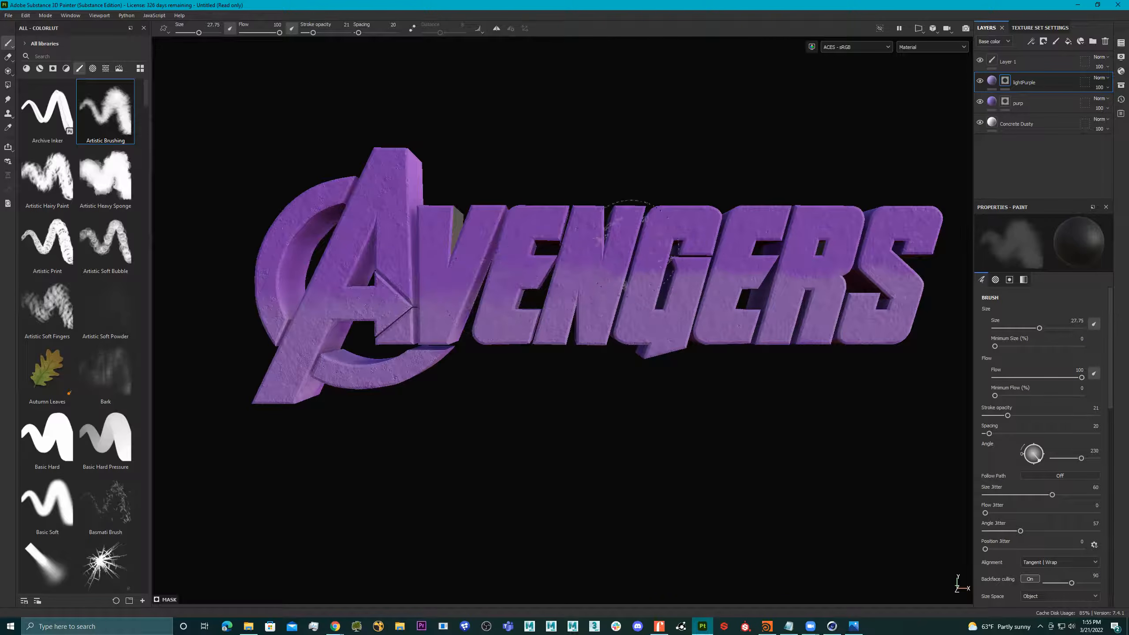
{"action": "middle_click_drag", "start_coordinate": [548, 247], "coordinate": [477, 240]}
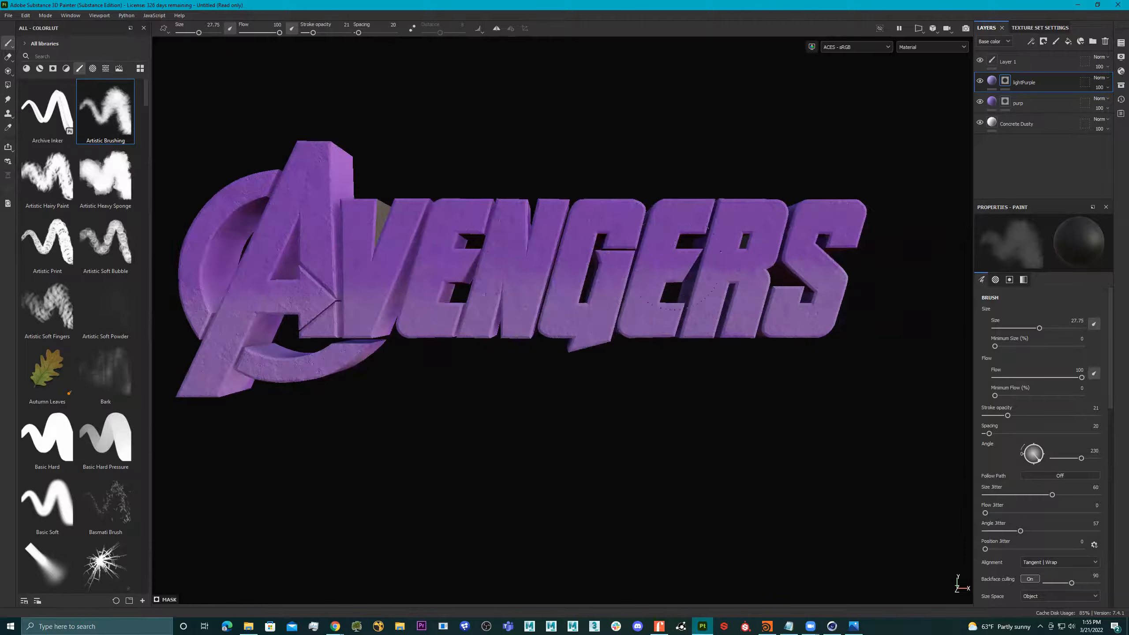
{"action": "middle_click_drag", "start_coordinate": [296, 265], "coordinate": [404, 267]}
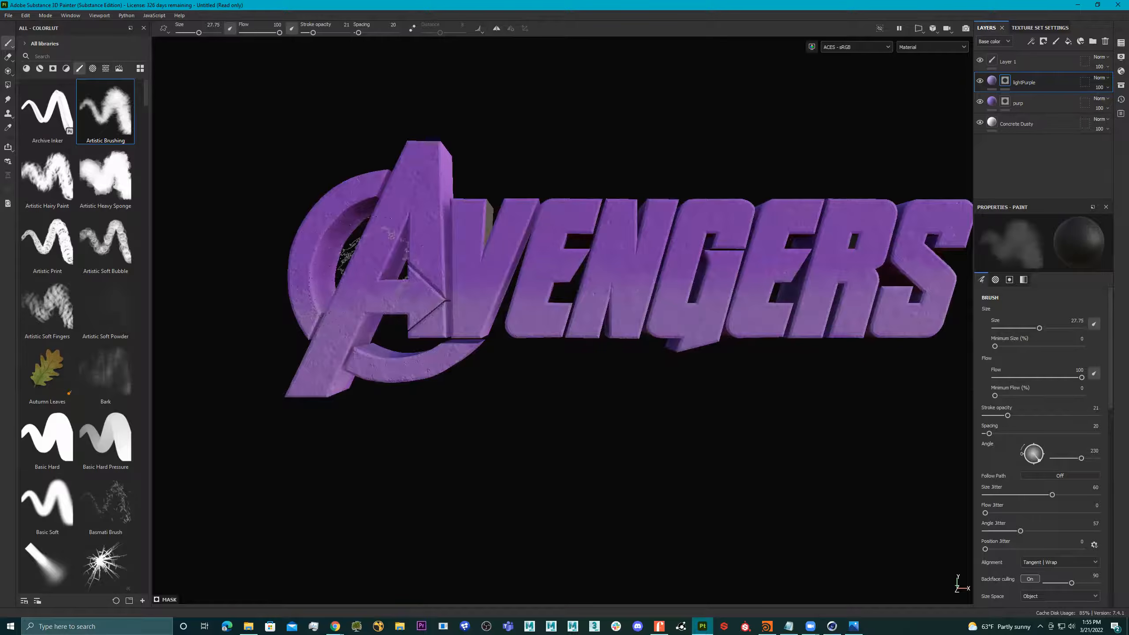
{"action": "key", "text": "f"}
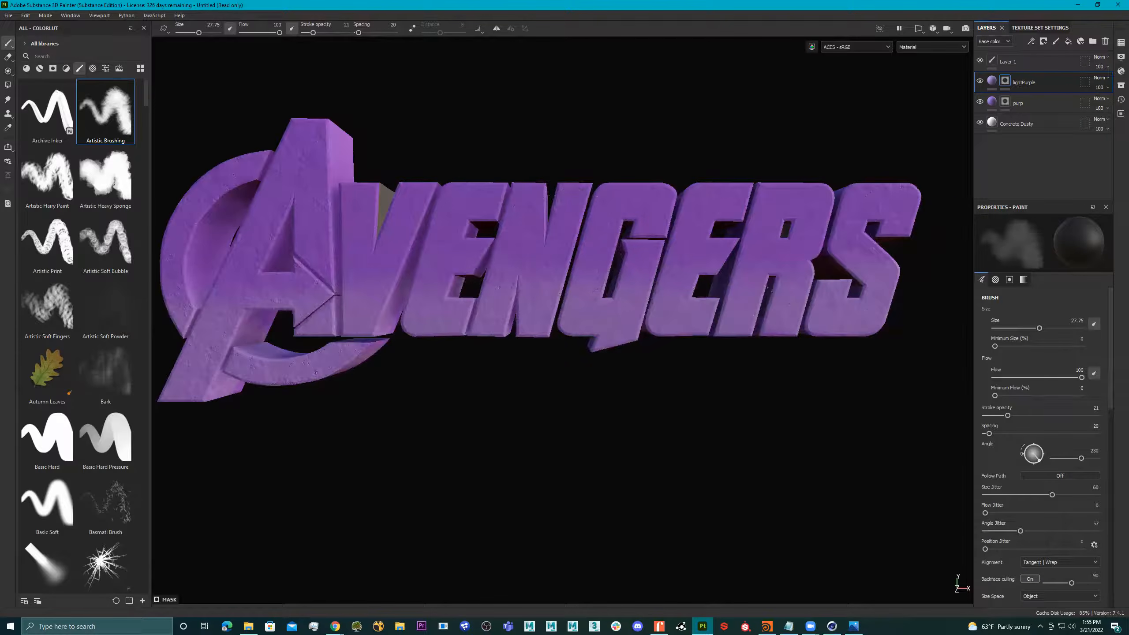
{"action": "left_click_drag", "start_coordinate": [529, 231], "coordinate": [617, 262], "text": "alt"}
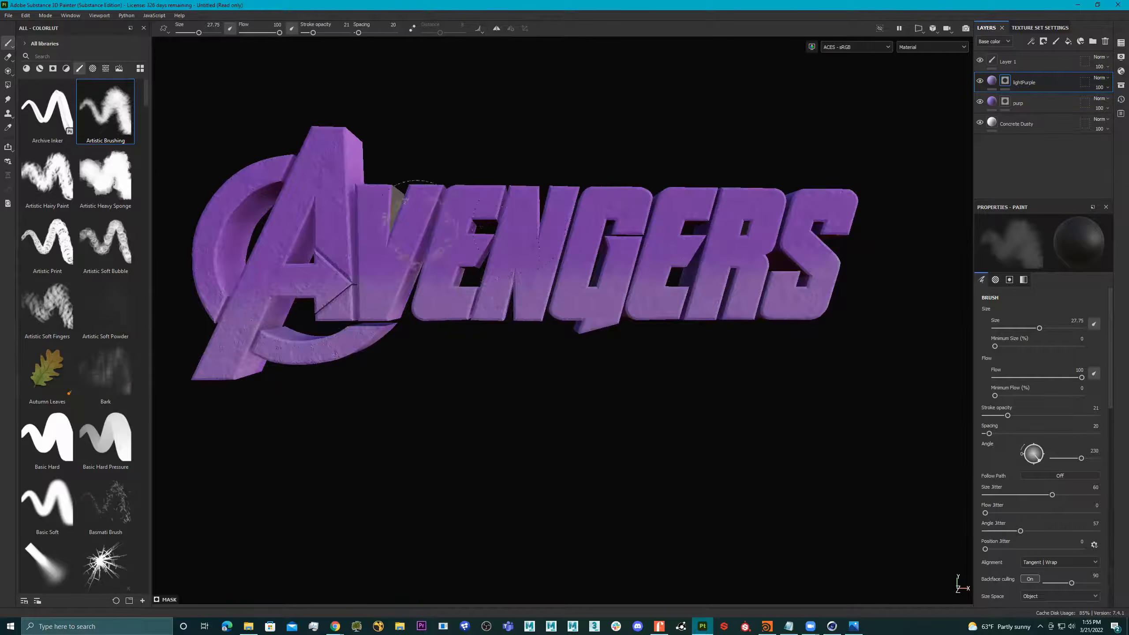
{"action": "left_click_drag", "start_coordinate": [831, 266], "coordinate": [402, 242], "text": "alt"}
Duplicate the purp layer, place the copy above lightPurple and remove the copy's mask.
{"action": "left_click", "coordinate": [1003, 103]}
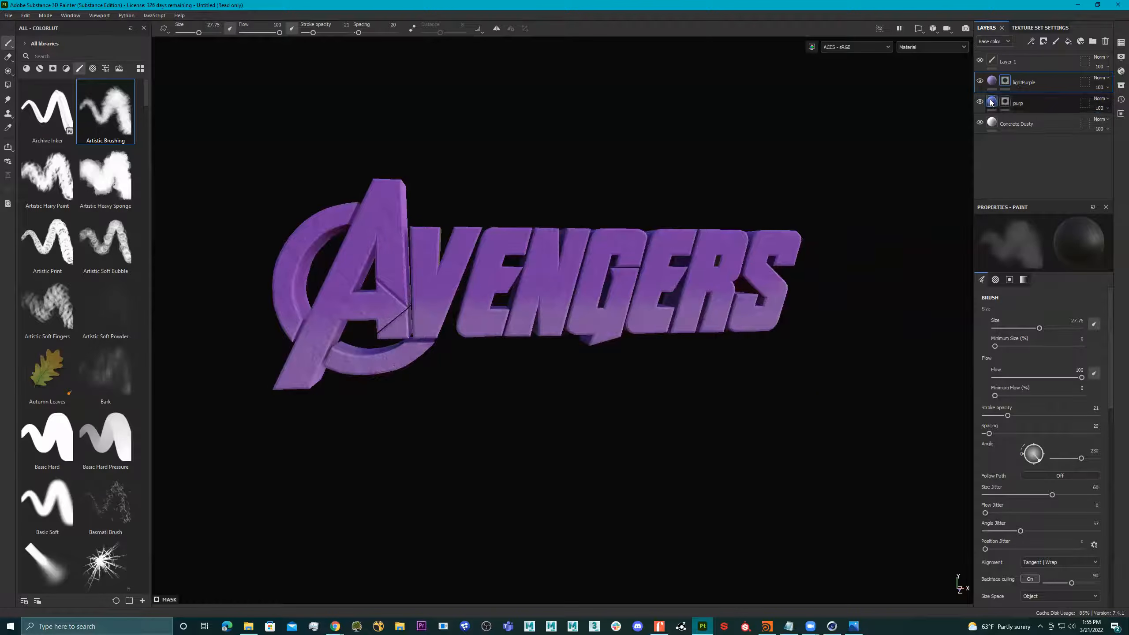
{"action": "left_click_drag", "start_coordinate": [994, 102], "coordinate": [993, 74]}
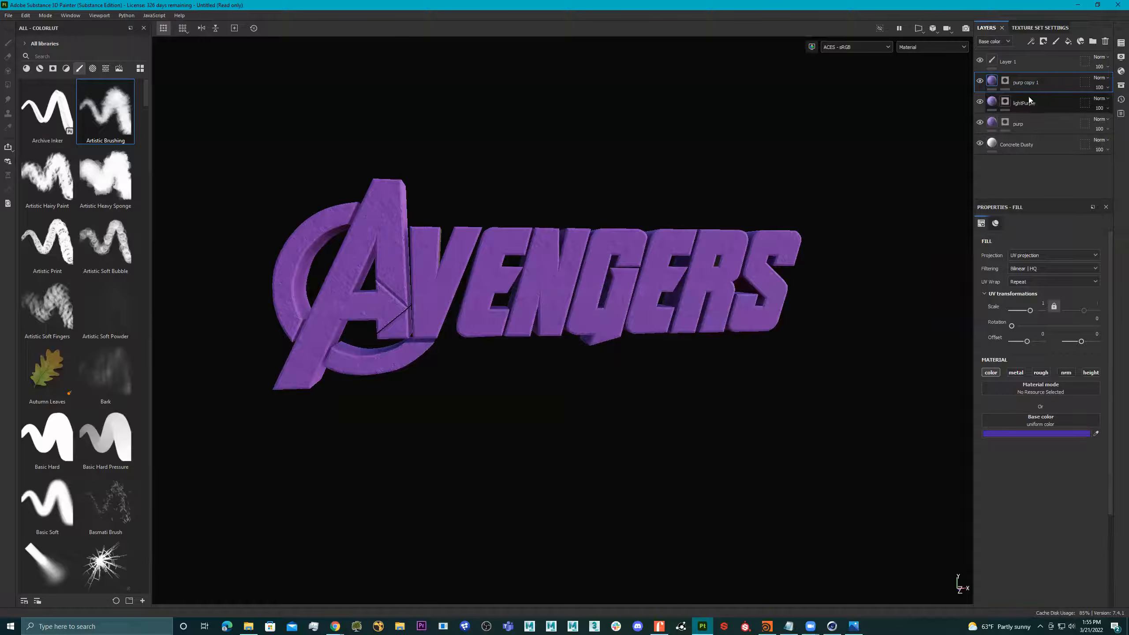
{"action": "right_click", "coordinate": [1006, 85]}
{"action": "left_click", "coordinate": [1048, 189]}
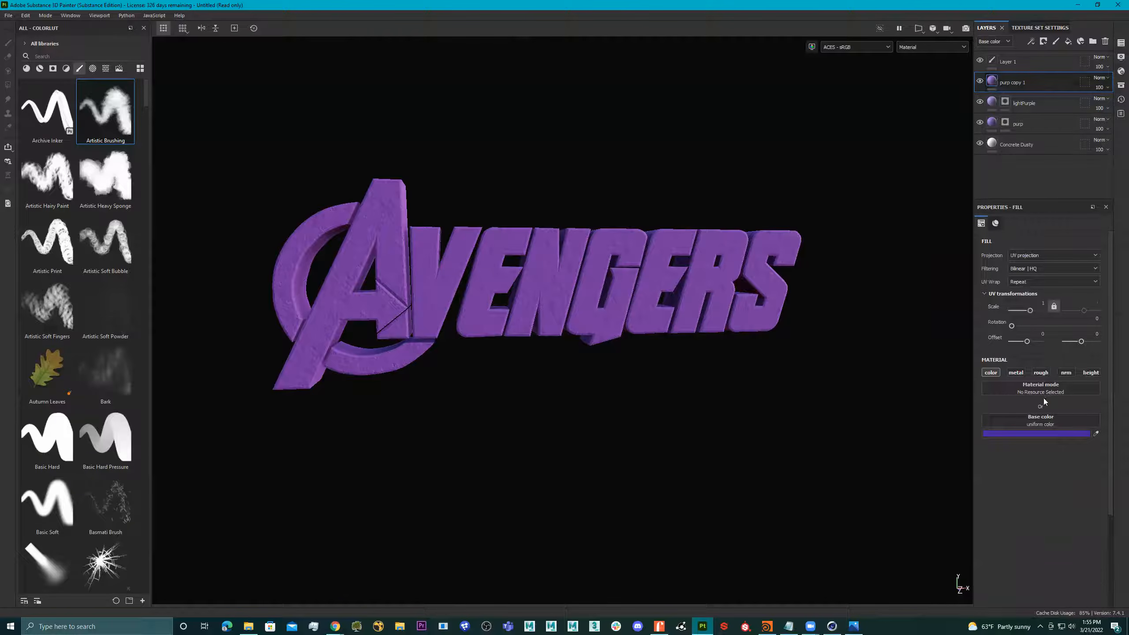
Darken the purp copy's base color to a deep purple with HSV saturation 0.900 and value 0.434.
{"action": "left_click", "coordinate": [1066, 436]}
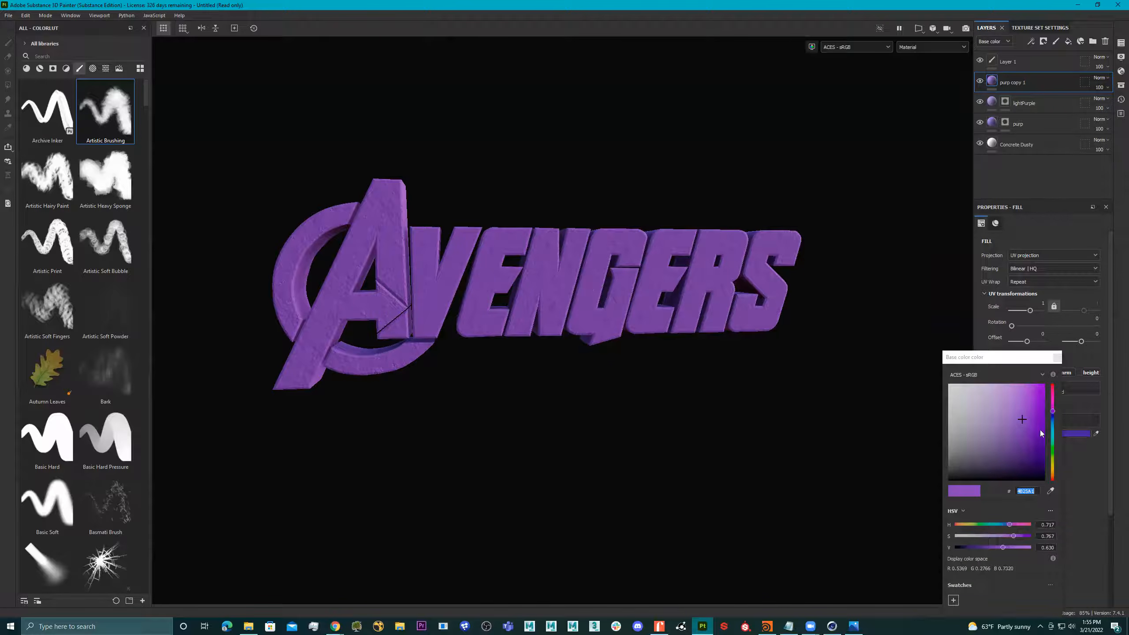
{"action": "left_click_drag", "start_coordinate": [1022, 419], "coordinate": [1034, 437]}
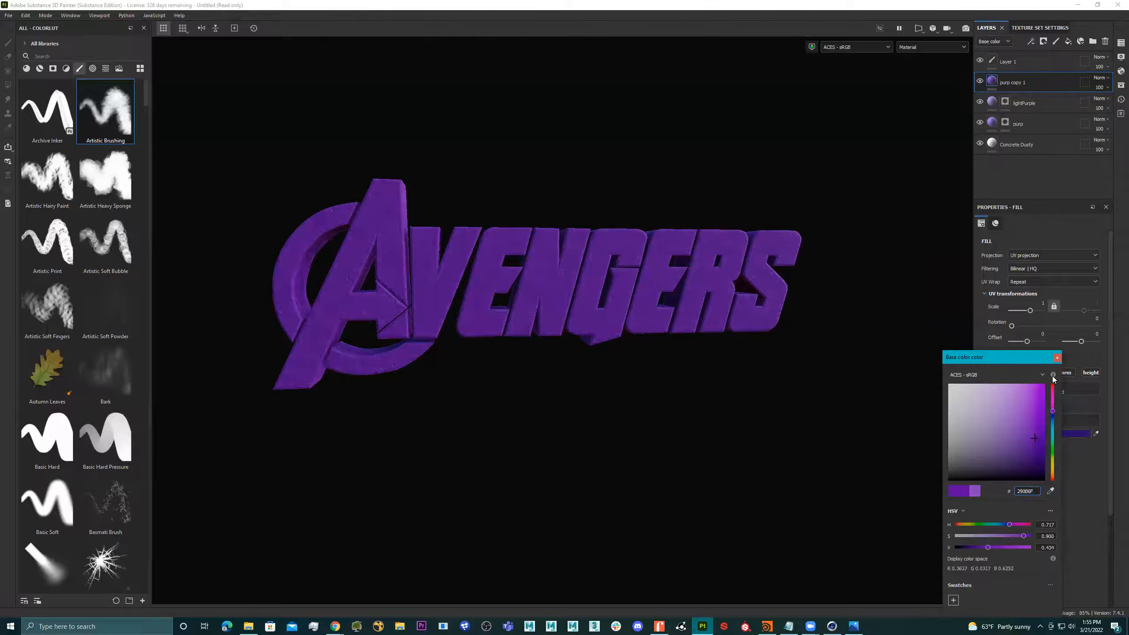
{"action": "left_click", "coordinate": [1057, 357]}
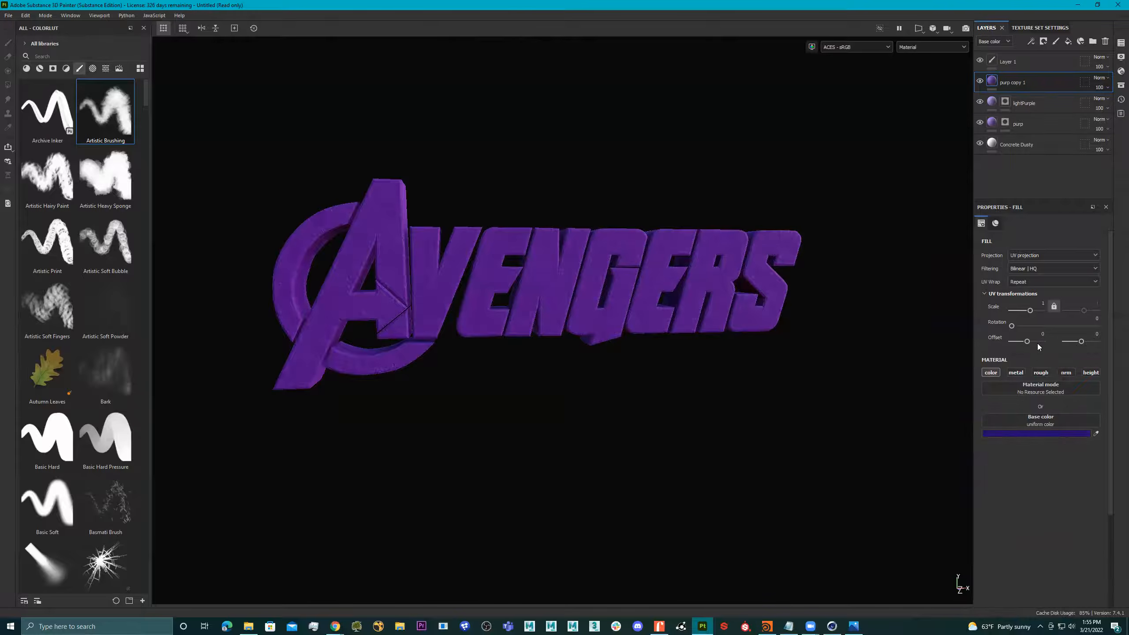
Add a black mask to the dark purple copy and check the brush's grayscale value for painting on it.
{"action": "right_click", "coordinate": [997, 80]}
{"action": "left_click", "coordinate": [1041, 98]}
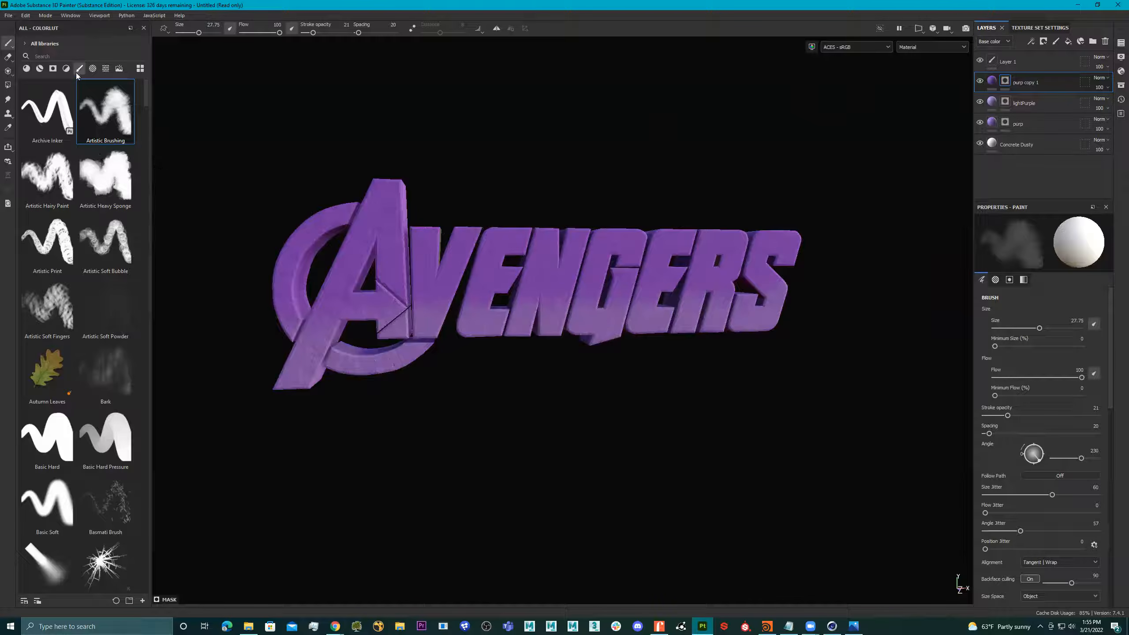
{"action": "left_click", "coordinate": [1006, 81]}
{"action": "scroll", "coordinate": [1074, 467], "scroll_direction": "down", "scroll_amount": 10}
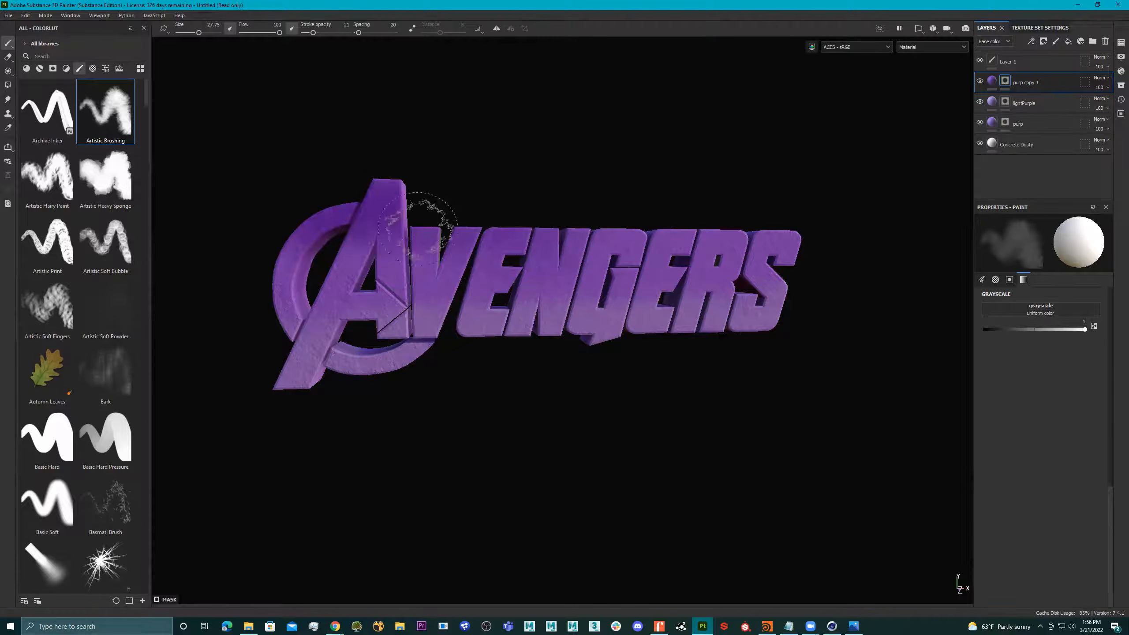
Paint the dark purple into the mask along the upper parts of all the letters and the ring.
{"action": "left_click_drag", "start_coordinate": [504, 217], "coordinate": [571, 217], "text": "alt"}
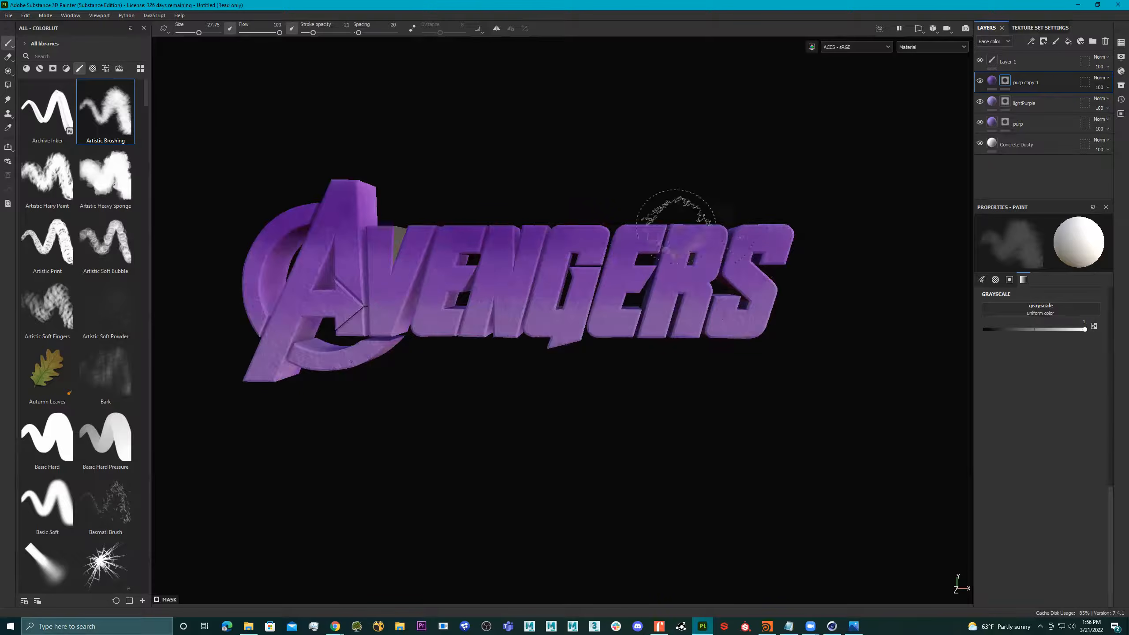
{"action": "scroll", "coordinate": [702, 206], "scroll_direction": "up", "scroll_amount": 4}
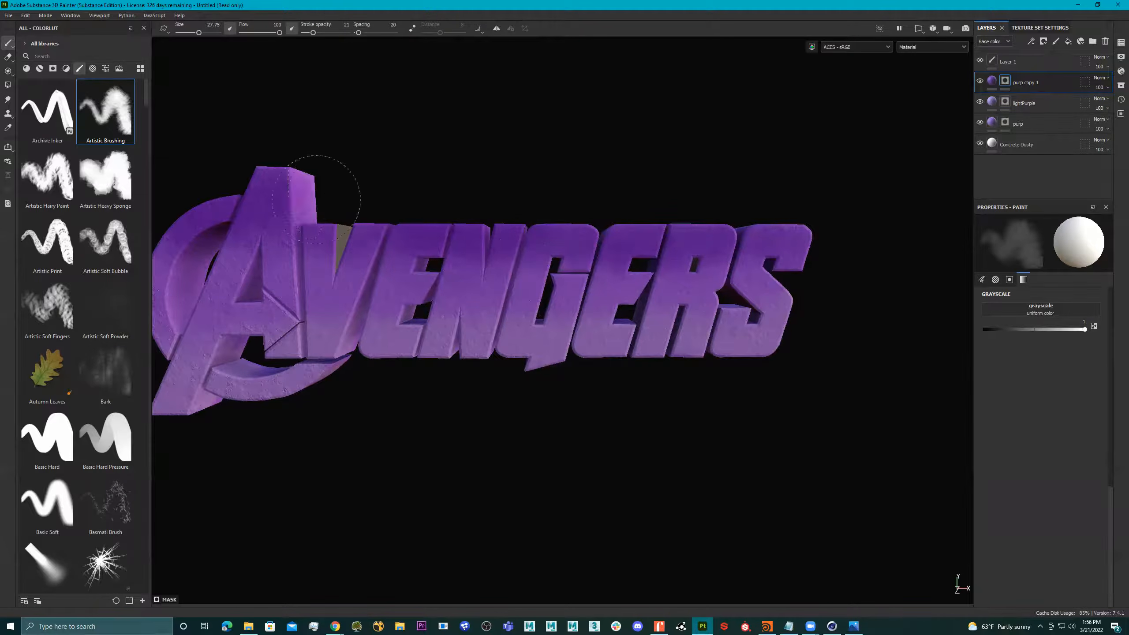
{"action": "middle_click_drag", "start_coordinate": [352, 197], "coordinate": [619, 199], "text": "alt"}
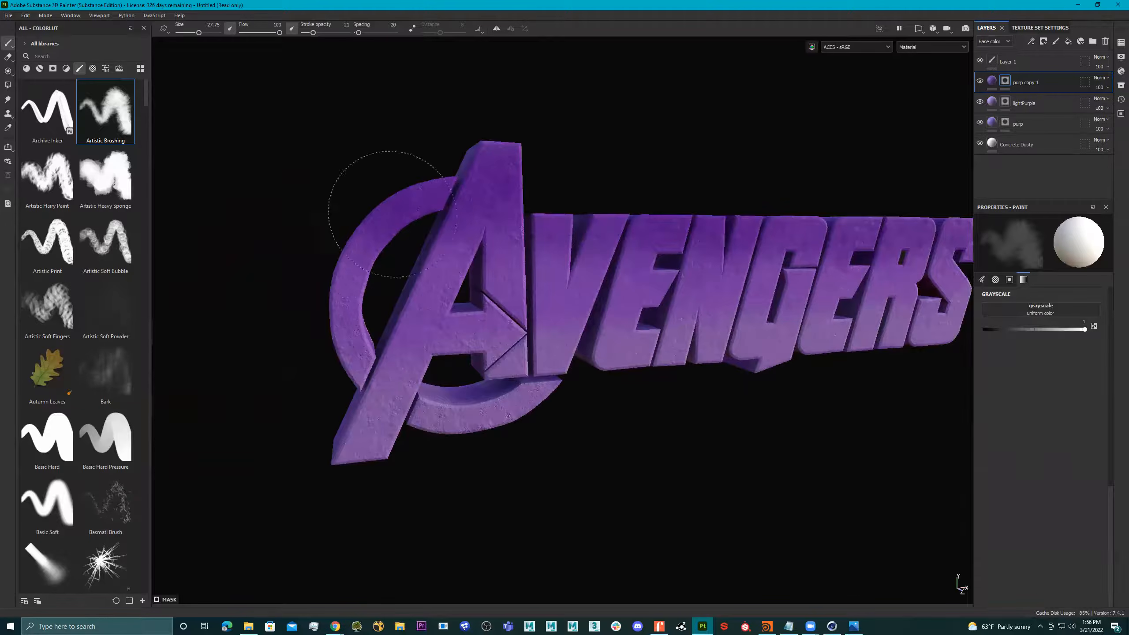
{"action": "mouse_move", "coordinate": [586, 199]}
{"action": "left_mouse_down", "text": "alt"}
{"action": "mouse_move", "coordinate": [537, 196]}
{"action": "mouse_move", "coordinate": [528, 181]}
{"action": "mouse_move", "coordinate": [887, 192]}
{"action": "left_mouse_up", "text": "alt"}
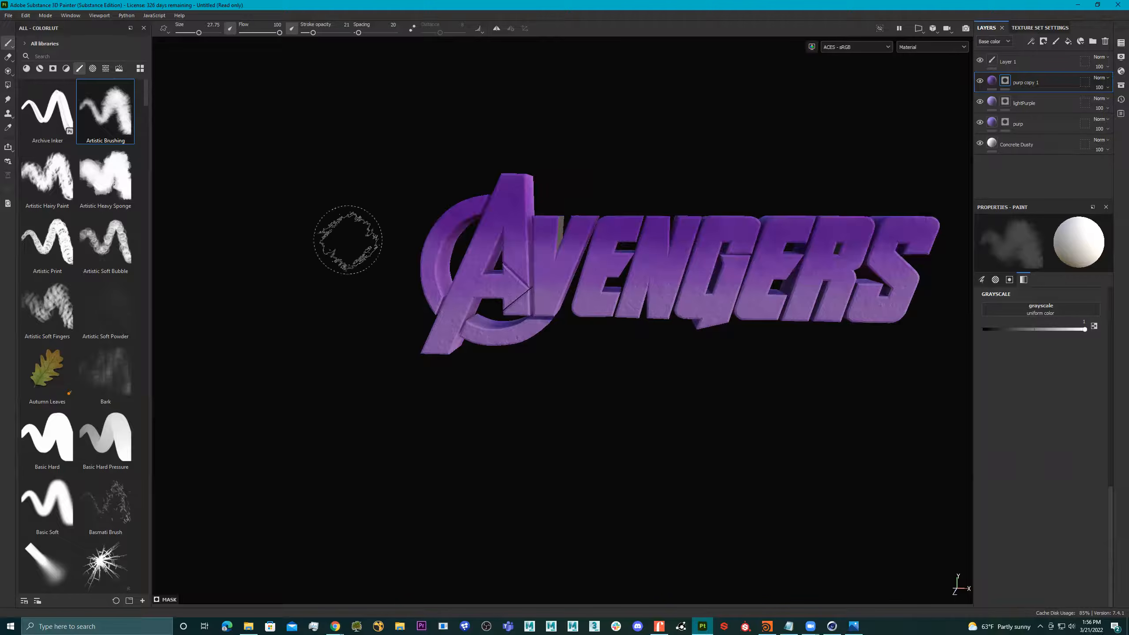
{"action": "mouse_move", "coordinate": [856, 222]}
{"action": "middle_mouse_down", "text": "alt"}
{"action": "mouse_move", "coordinate": [613, 195]}
{"action": "mouse_move", "coordinate": [575, 207]}
{"action": "middle_mouse_up", "text": "alt"}
{"action": "mouse_move", "coordinate": [449, 183]}
{"action": "left_mouse_down", "text": "alt"}
{"action": "mouse_move", "coordinate": [567, 181]}
{"action": "mouse_move", "coordinate": [388, 213]}
{"action": "mouse_move", "coordinate": [419, 230]}
{"action": "mouse_move", "coordinate": [517, 242]}
{"action": "left_mouse_up", "text": "alt"}
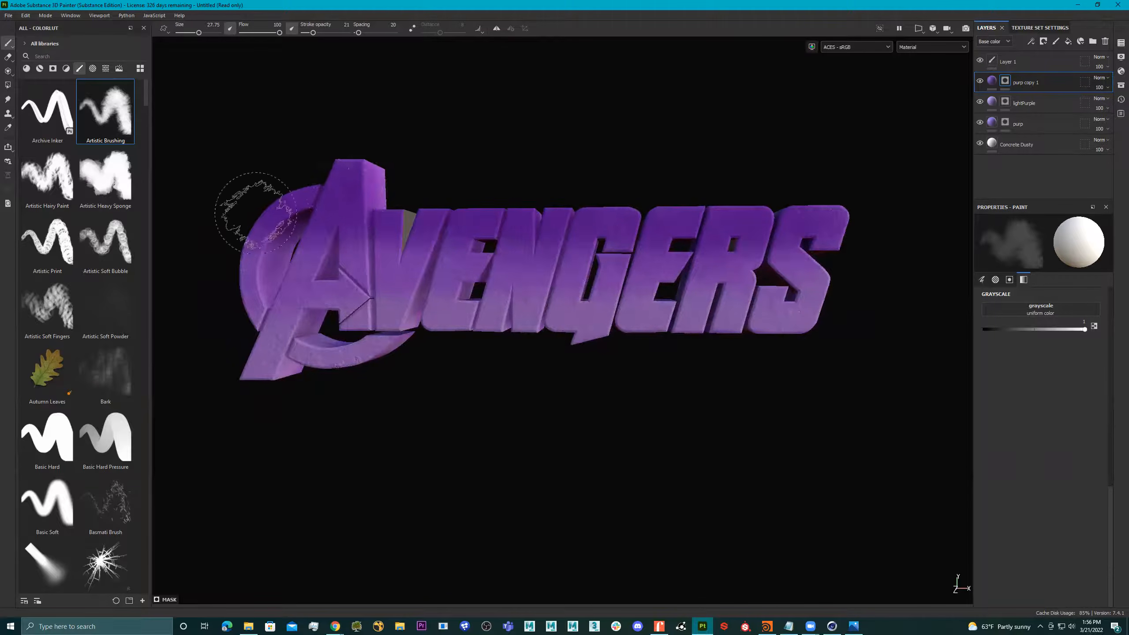
{"action": "scroll", "coordinate": [557, 233], "scroll_direction": "down", "scroll_amount": 1}
Try a green hue for the dark purple layer's base color, and restore the purple.
{"action": "left_click", "coordinate": [992, 81]}
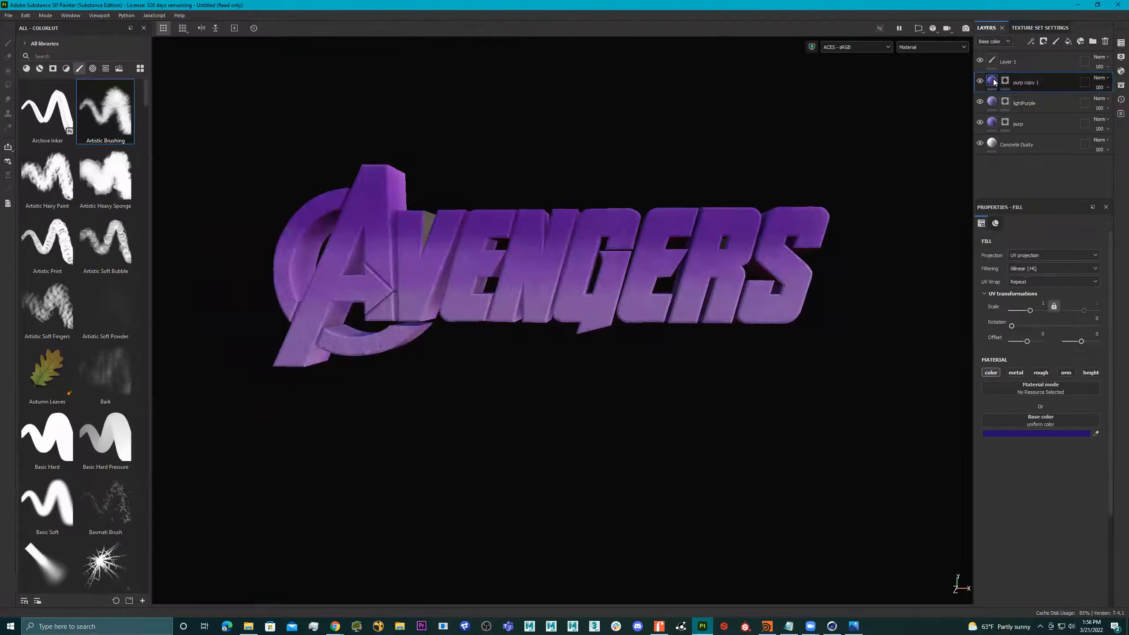
{"action": "left_click", "coordinate": [1053, 435]}
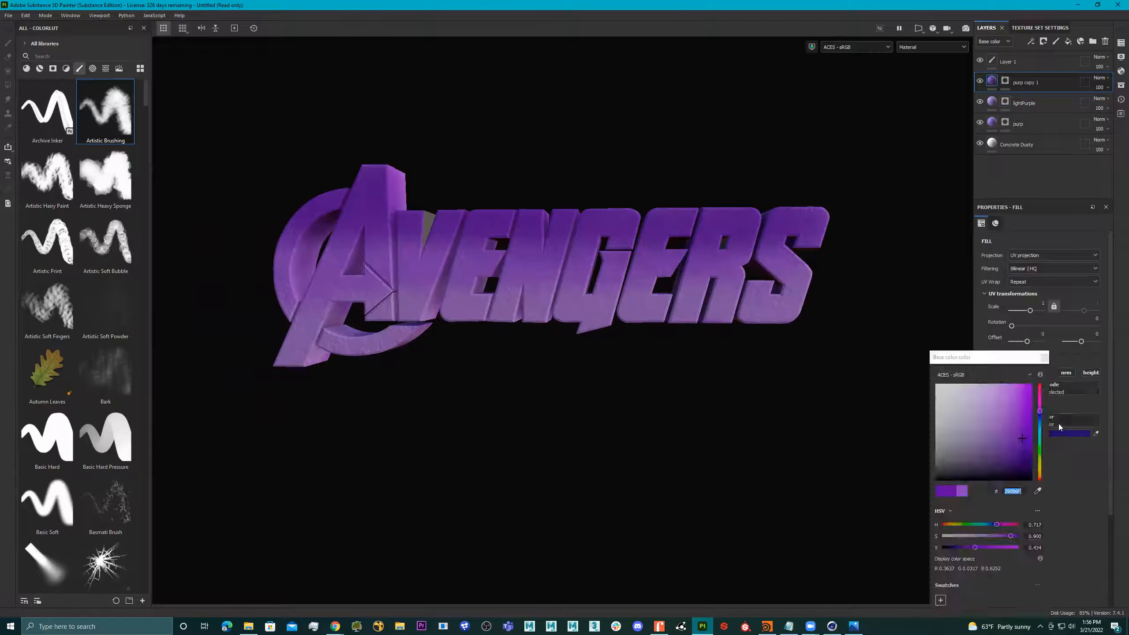
{"action": "mouse_move", "coordinate": [1040, 413]}
{"action": "left_mouse_down"}
{"action": "mouse_move", "coordinate": [1039, 397]}
{"action": "mouse_move", "coordinate": [1037, 460]}
{"action": "left_mouse_up"}
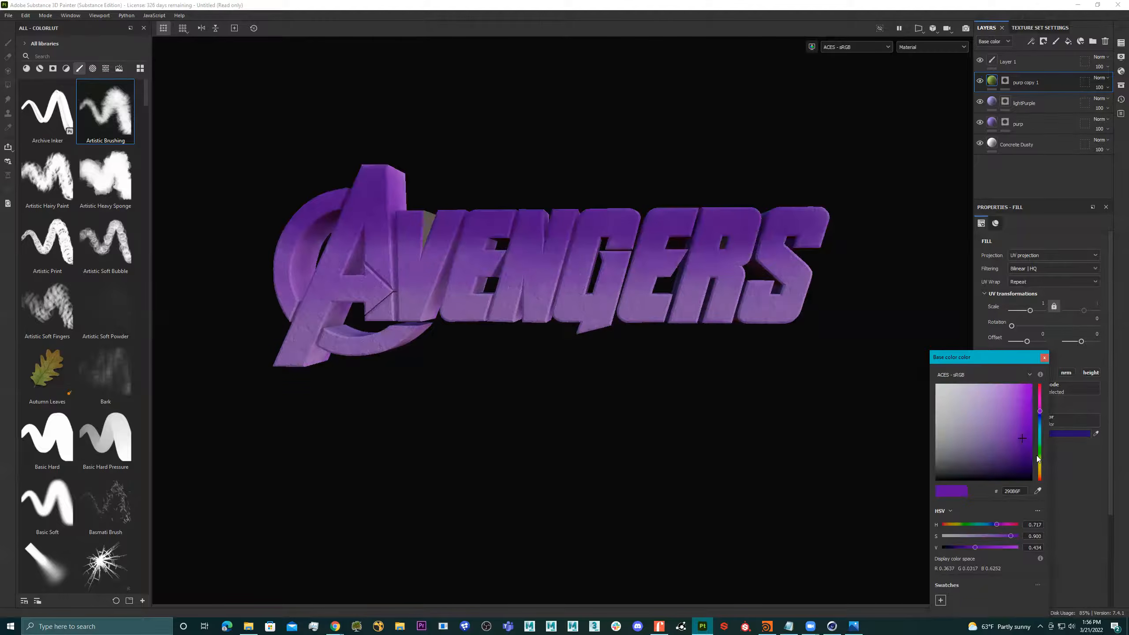
{"action": "left_click", "coordinate": [708, 360]}
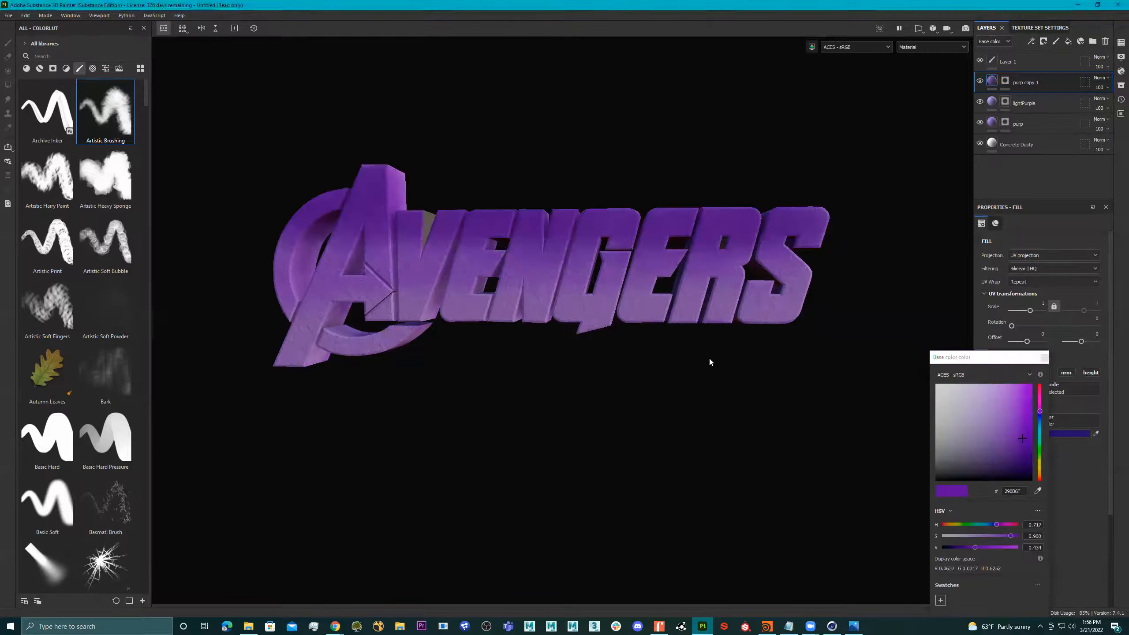
{"action": "left_click", "coordinate": [1046, 358]}
Examine the blended purple gradient on the logo from the front and the sides.
{"action": "left_click_drag", "start_coordinate": [624, 290], "coordinate": [607, 272], "text": "alt"}
{"action": "middle_click_drag", "start_coordinate": [607, 272], "coordinate": [636, 279], "text": "alt"}
{"action": "left_click_drag", "start_coordinate": [637, 279], "coordinate": [548, 279], "text": "alt"}
{"action": "left_click_drag", "start_coordinate": [387, 190], "coordinate": [443, 201], "text": "alt"}
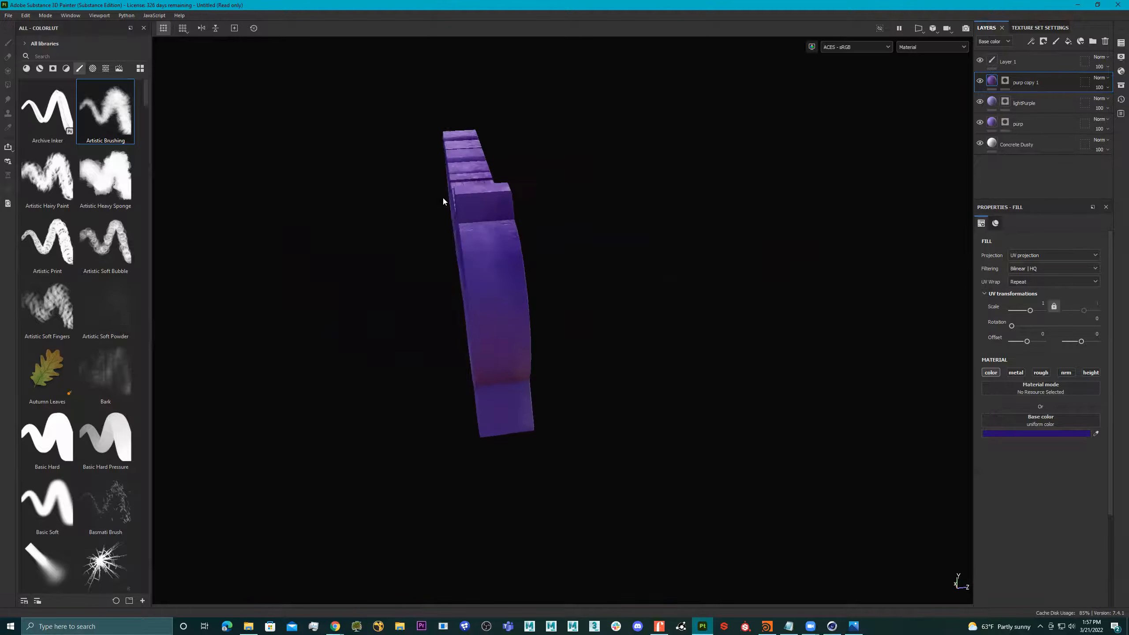
{"action": "left_click_drag", "start_coordinate": [623, 301], "coordinate": [697, 287], "text": "alt"}
{"action": "middle_click_drag", "start_coordinate": [697, 287], "coordinate": [546, 264], "text": "alt"}
{"action": "left_click_drag", "start_coordinate": [547, 265], "coordinate": [576, 275], "text": "alt"}
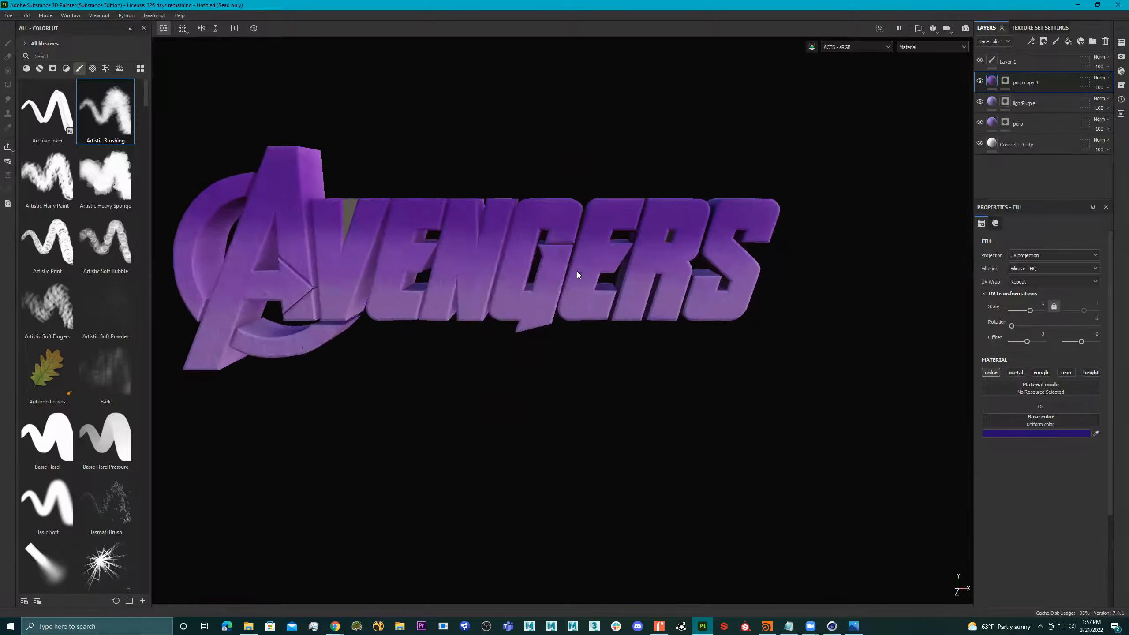
{"action": "middle_click_drag", "start_coordinate": [576, 275], "coordinate": [688, 295], "text": "alt"}
{"action": "left_click_drag", "start_coordinate": [688, 295], "coordinate": [694, 281], "text": "alt"}
{"action": "middle_click_drag", "start_coordinate": [695, 281], "coordinate": [657, 267], "text": "alt"}
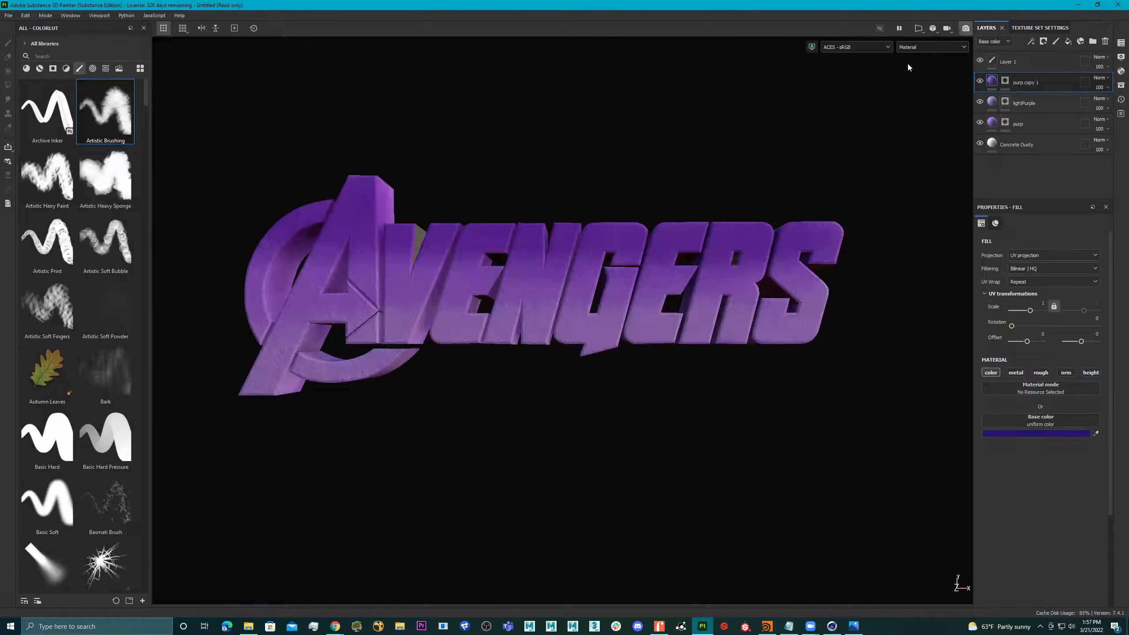
Render the logo with Iray and rotate the surrounding environment to 281.
{"action": "key", "text": "F10"}
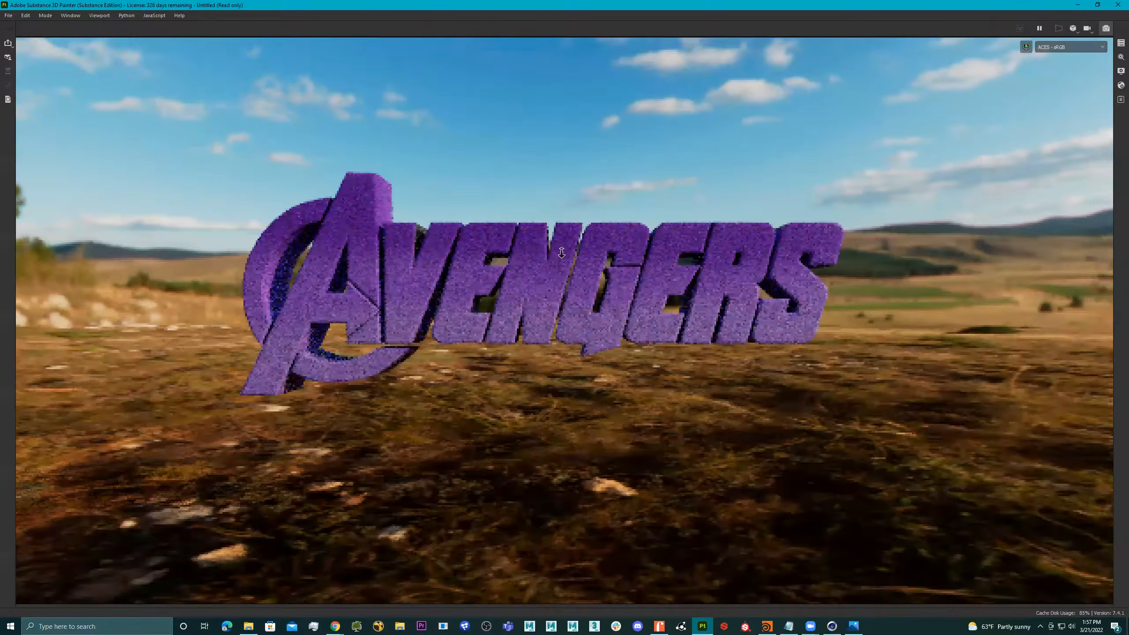
{"action": "left_click_drag", "start_coordinate": [494, 256], "coordinate": [587, 278], "text": "alt"}
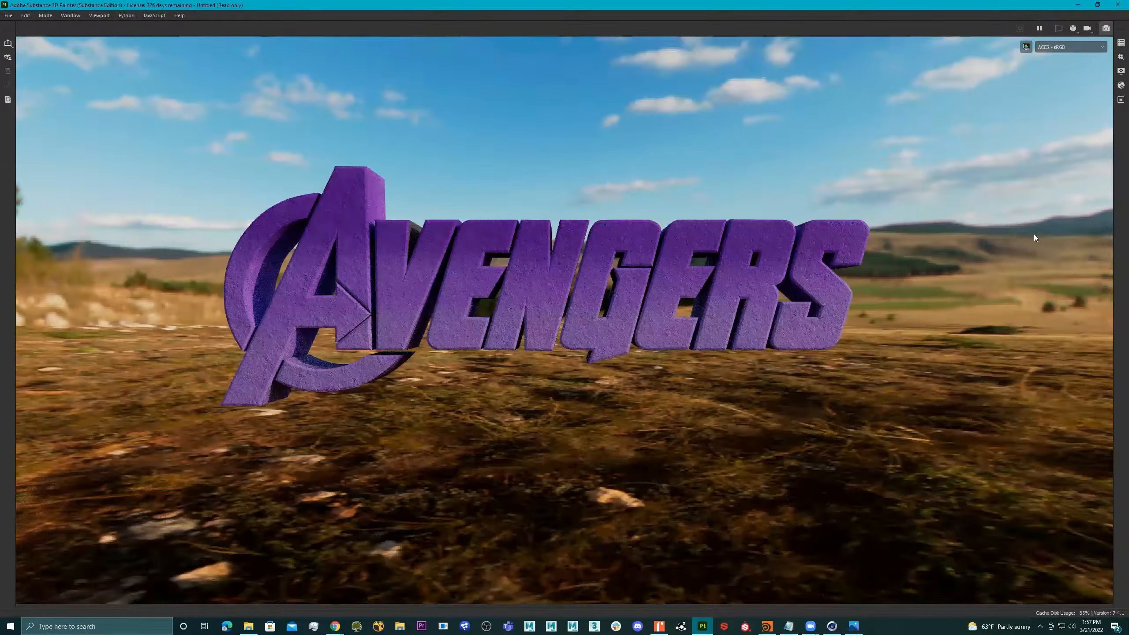
{"action": "left_click", "coordinate": [1106, 29]}
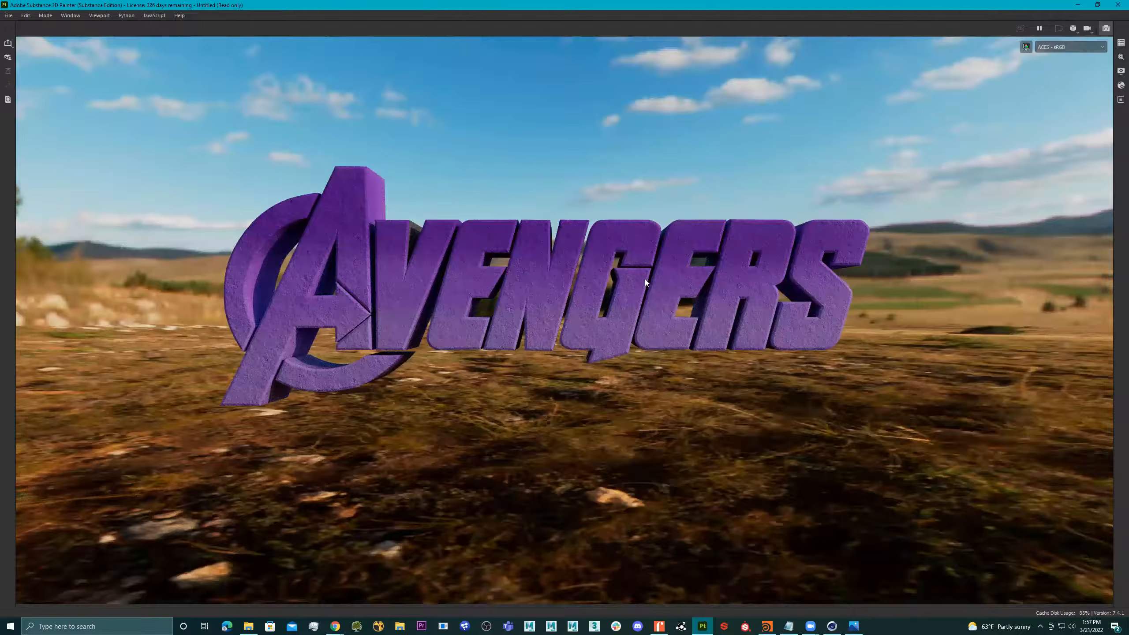
{"action": "right_click_drag", "start_coordinate": [627, 280], "coordinate": [658, 269], "text": "shift"}
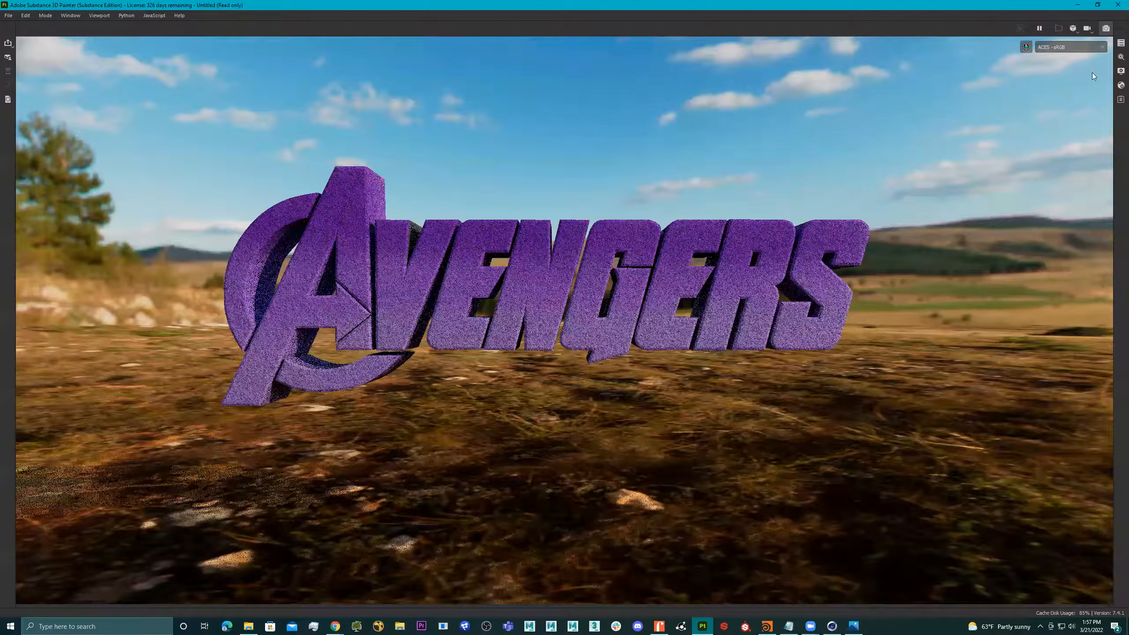
Open the display settings, and try the Atelier environment map rotated to 304.
{"action": "left_click", "coordinate": [1119, 71]}
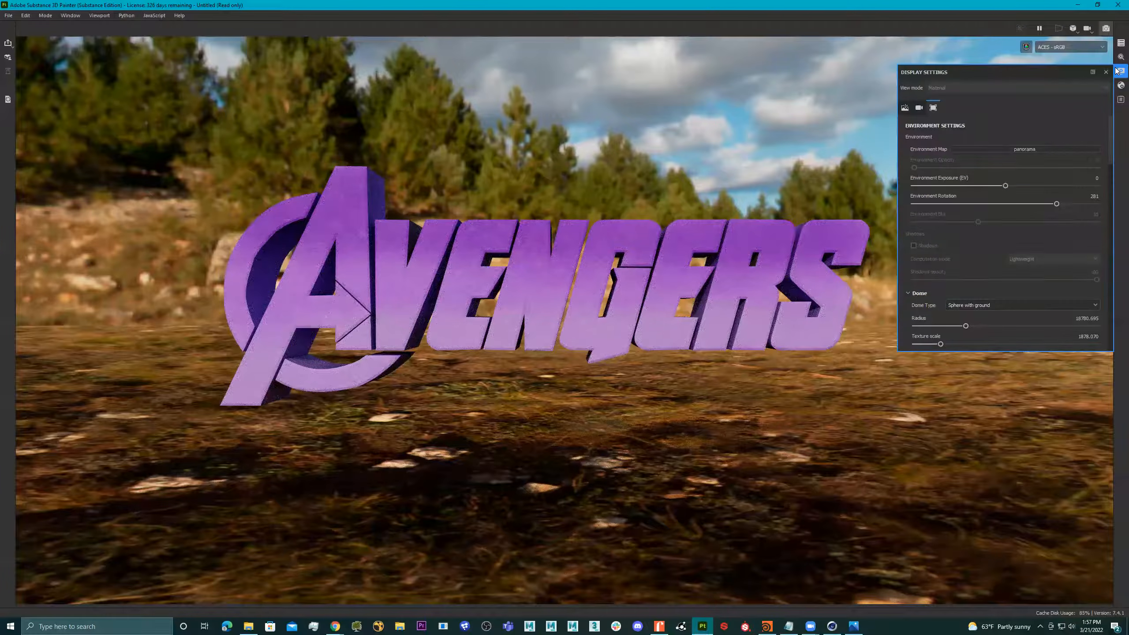
{"action": "left_click", "coordinate": [1036, 149]}
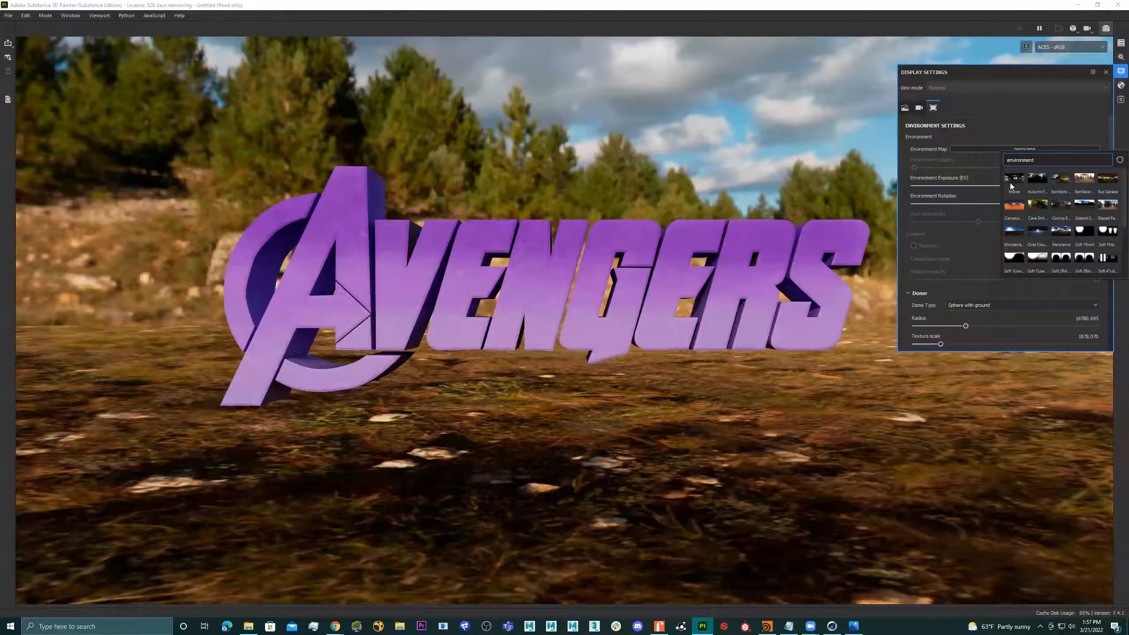
{"action": "left_click", "coordinate": [1018, 178]}
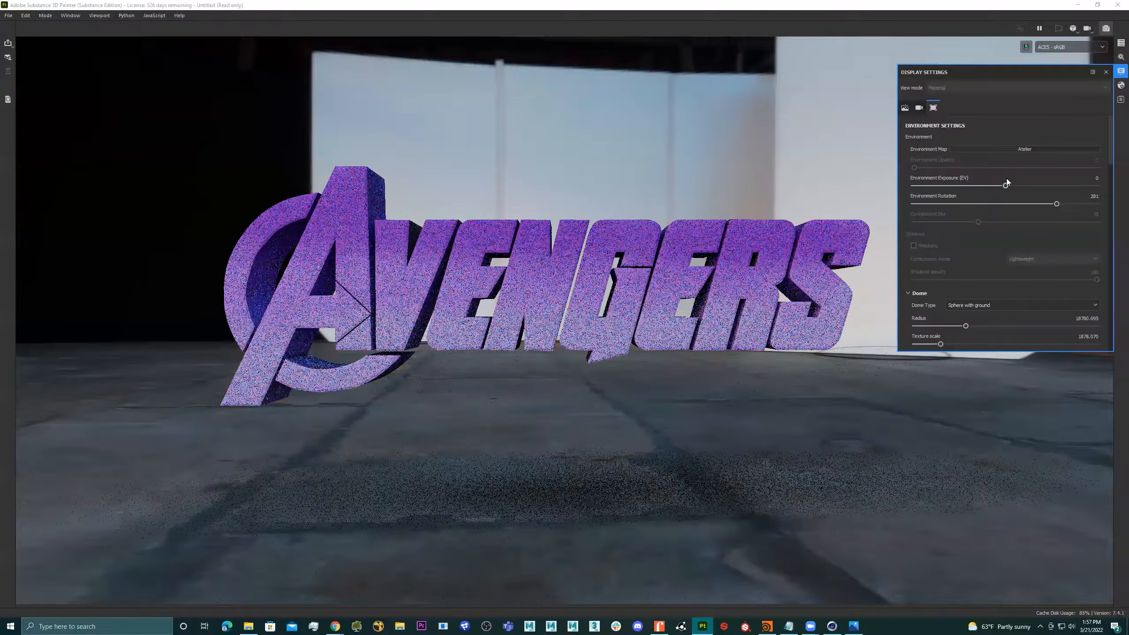
{"action": "right_click_drag", "start_coordinate": [692, 297], "coordinate": [588, 288], "text": "shift"}
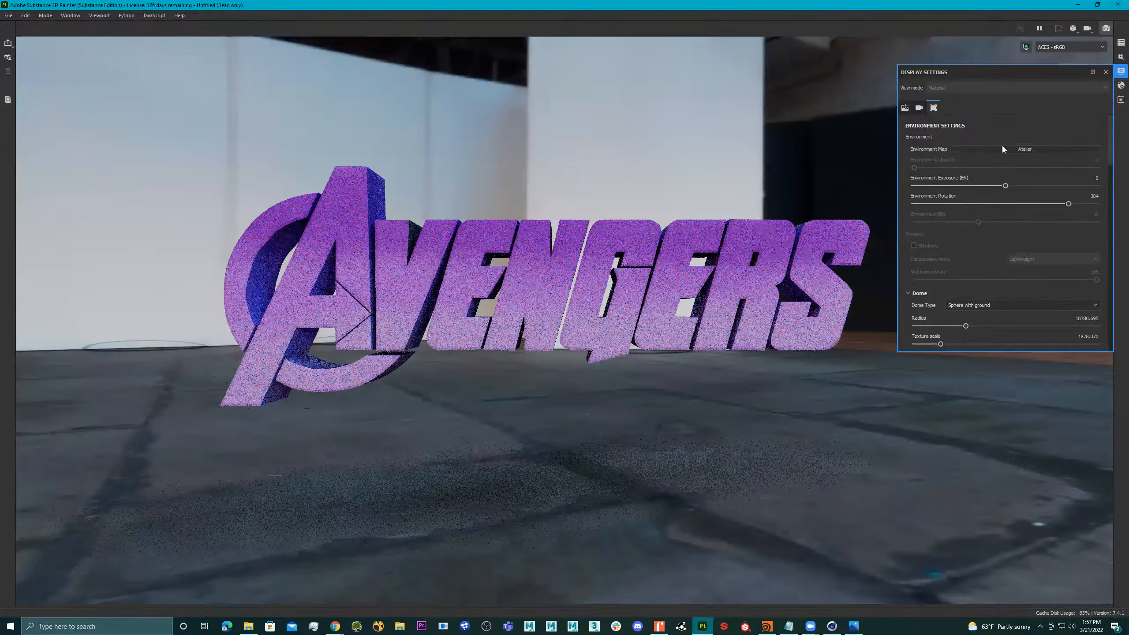
Set the environment map to Autumn Forest and rotate the forest backdrop behind the logo.
{"action": "left_click", "coordinate": [1002, 149]}
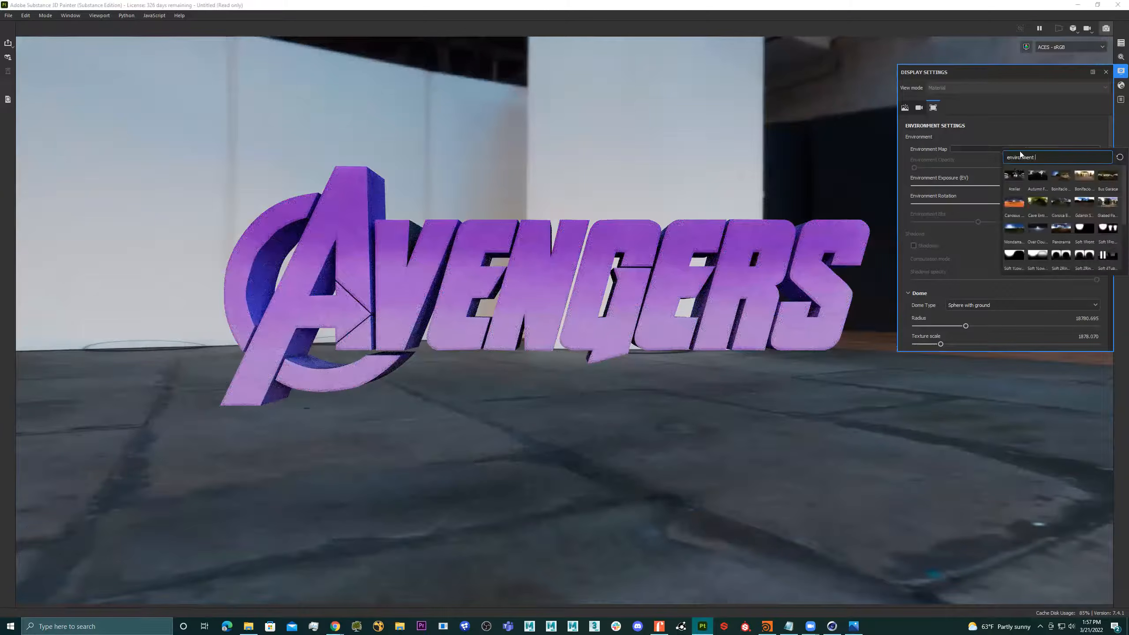
{"action": "left_click", "coordinate": [1037, 176]}
{"action": "right_click_drag", "start_coordinate": [674, 273], "coordinate": [745, 247], "text": "shift"}
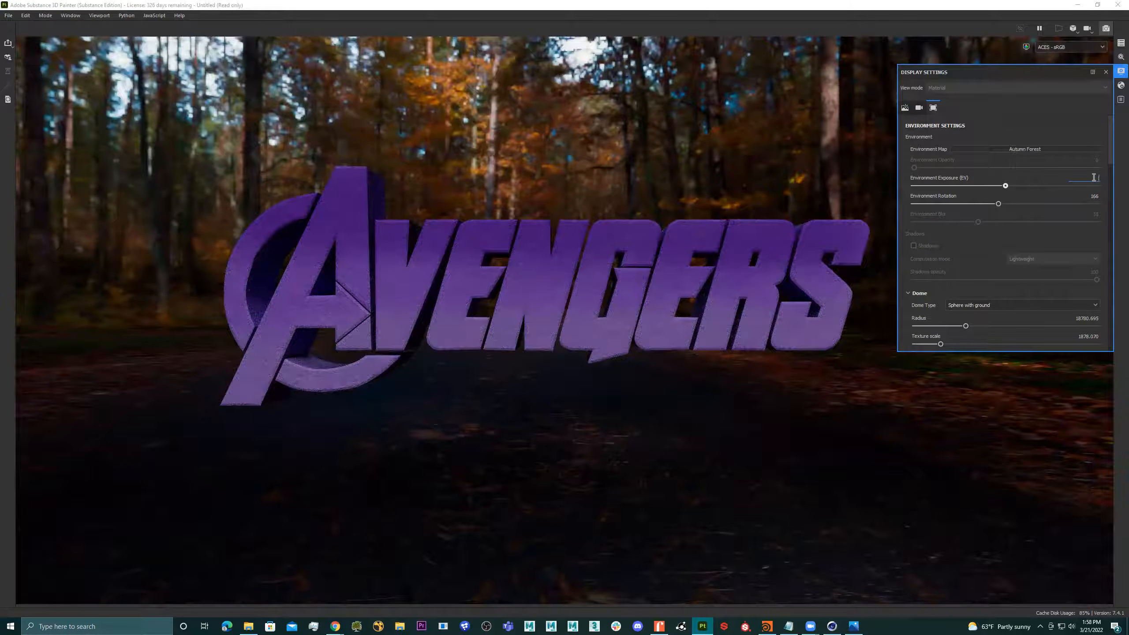
Try an environment exposure of 1 while rotating the forest backdrop, and set the exposure back to 0.
{"action": "key", "text": "Return"}
{"action": "right_click_drag", "start_coordinate": [523, 280], "coordinate": [1070, 142], "text": "shift"}
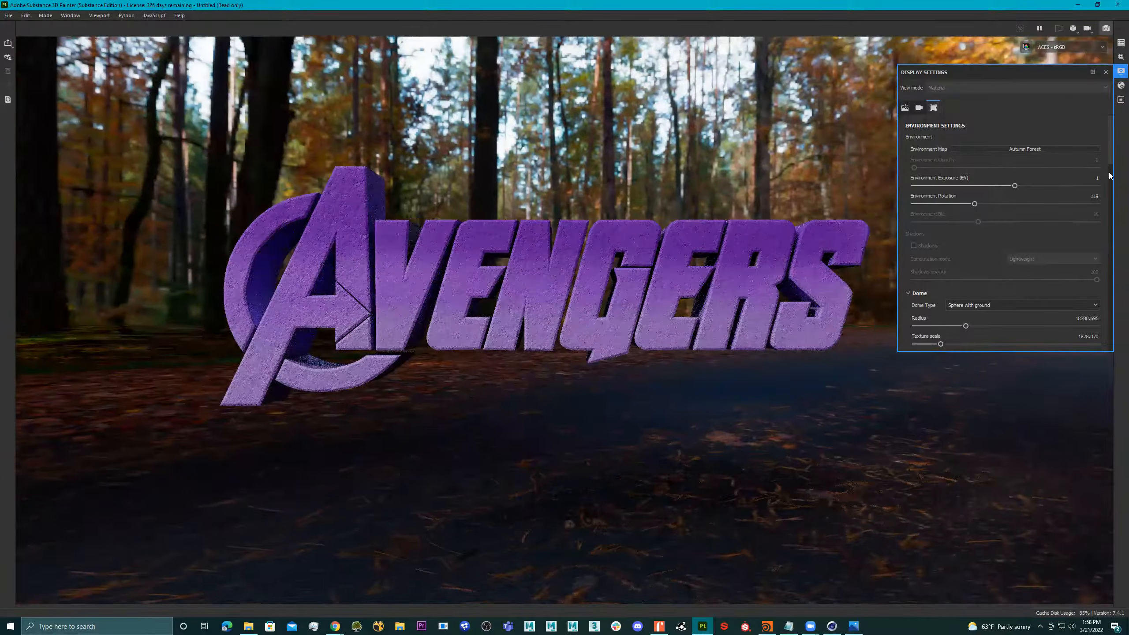
{"action": "left_click", "coordinate": [1095, 178]}
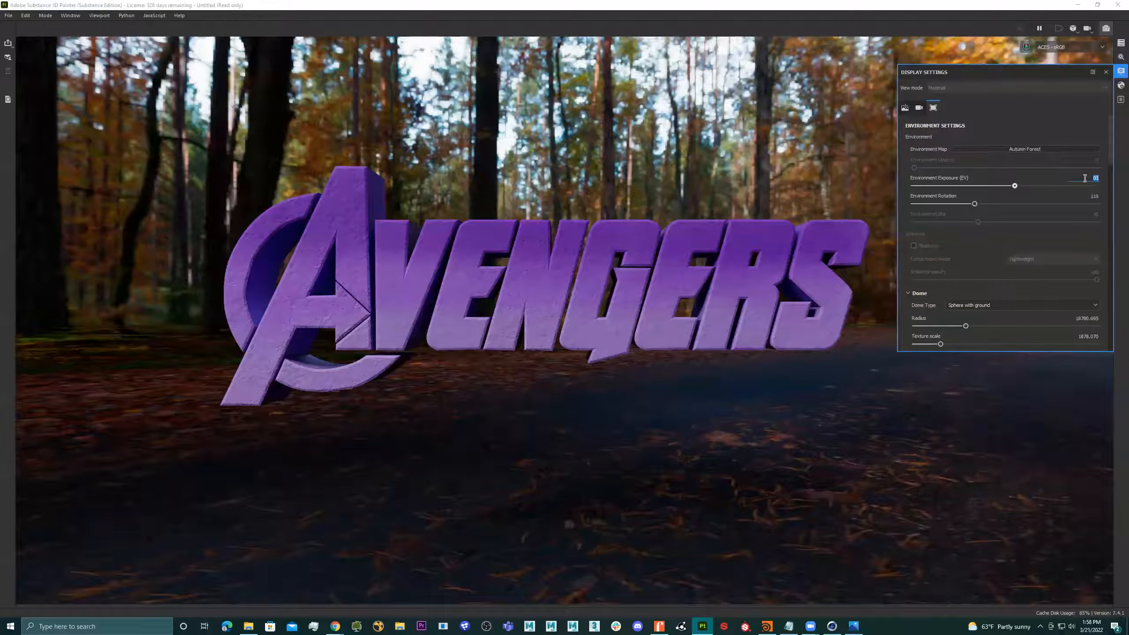
{"action": "type", "text": "0"}
{"action": "key", "text": "Return"}
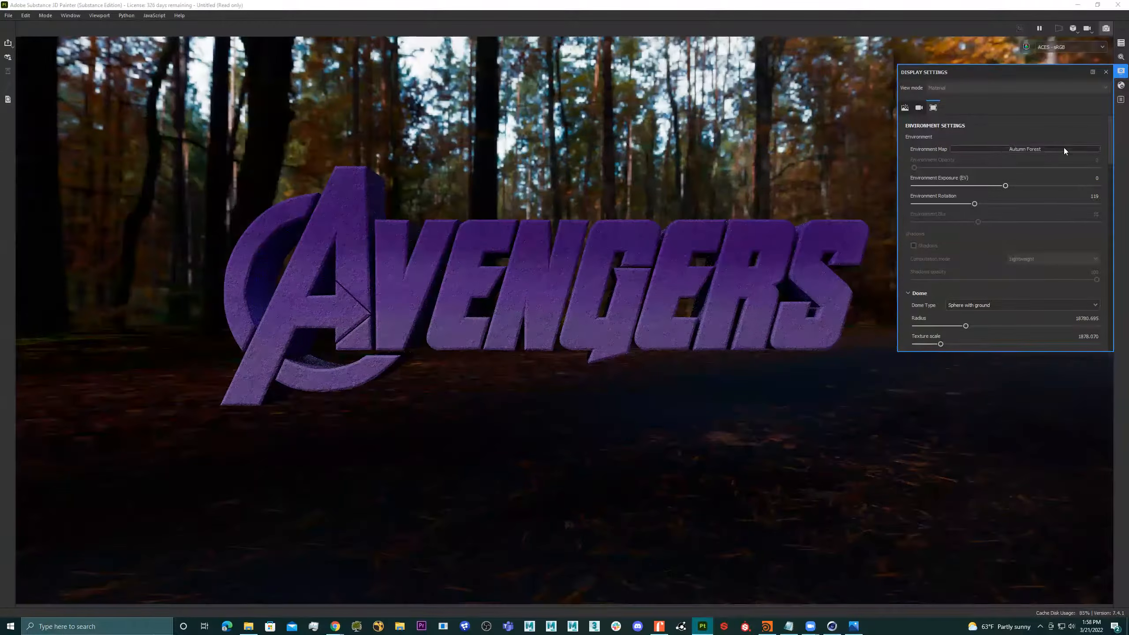
Try the Bonifacio Street environment map rotated to 272, followed by Corsica Beach turned towards the sea.
{"action": "left_click", "coordinate": [1063, 148]}
{"action": "left_click", "coordinate": [1084, 178]}
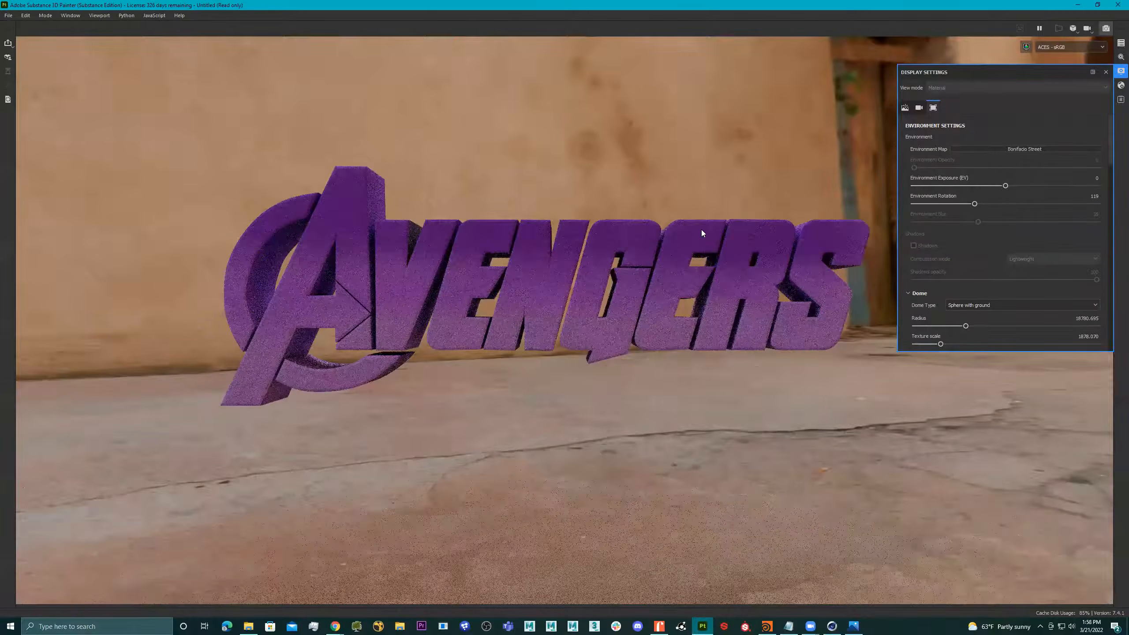
{"action": "right_click_drag", "start_coordinate": [646, 276], "coordinate": [1005, 208], "text": "shift"}
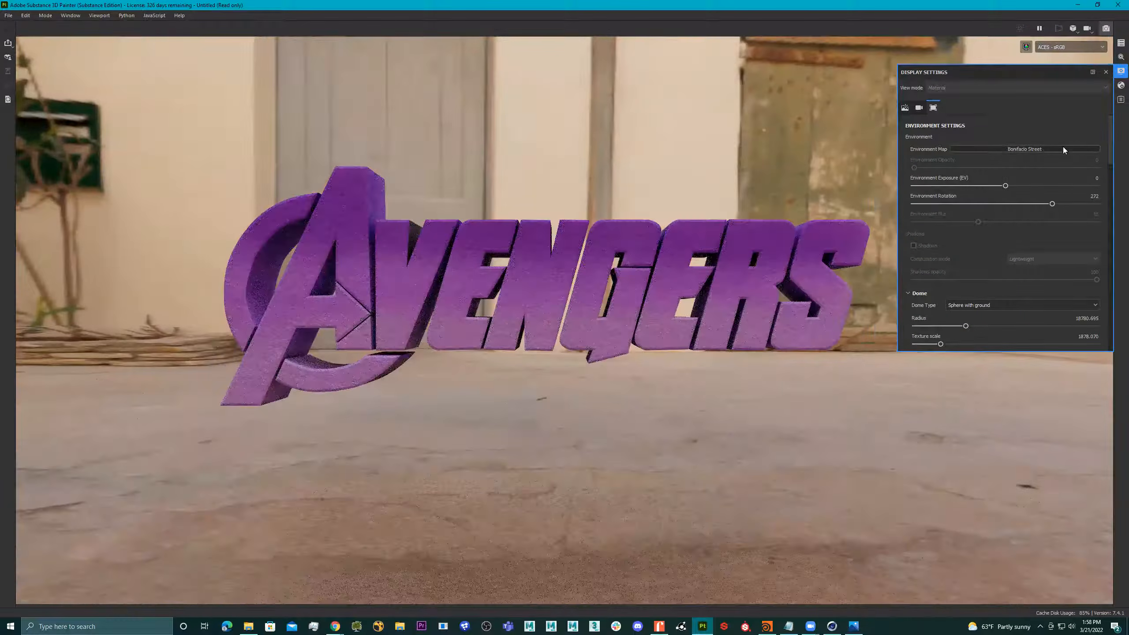
{"action": "left_click", "coordinate": [1065, 149]}
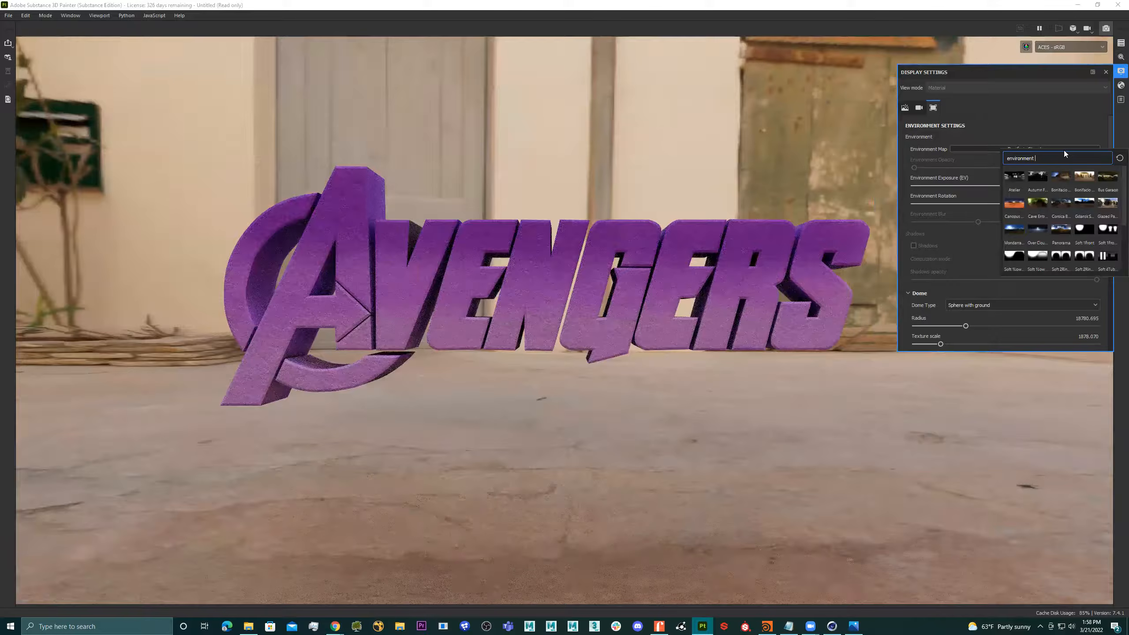
{"action": "left_click", "coordinate": [1065, 201]}
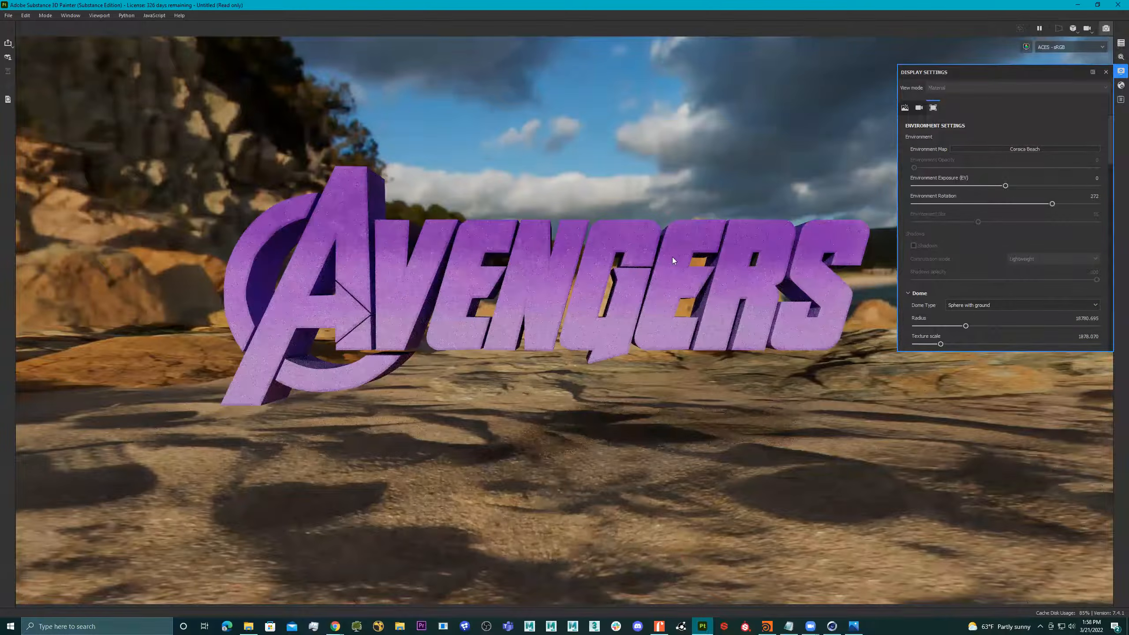
{"action": "right_click_drag", "start_coordinate": [627, 280], "coordinate": [712, 280], "text": "shift"}
Try the Glazed Patio environment map rotated to 31.
{"action": "left_click", "coordinate": [1013, 150]}
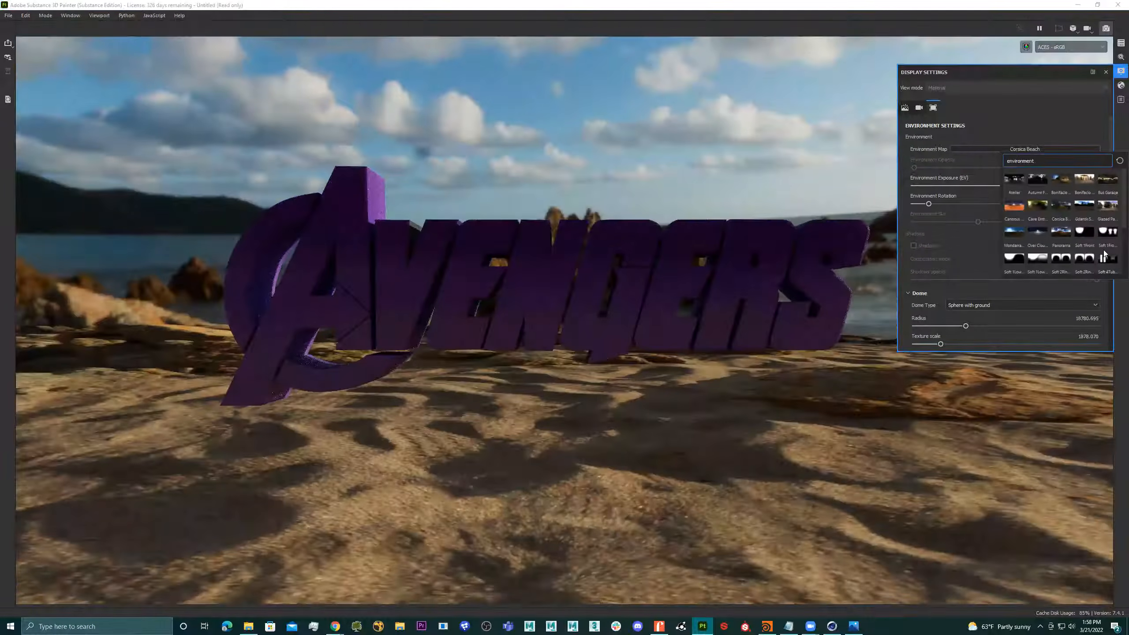
{"action": "left_click", "coordinate": [1107, 205]}
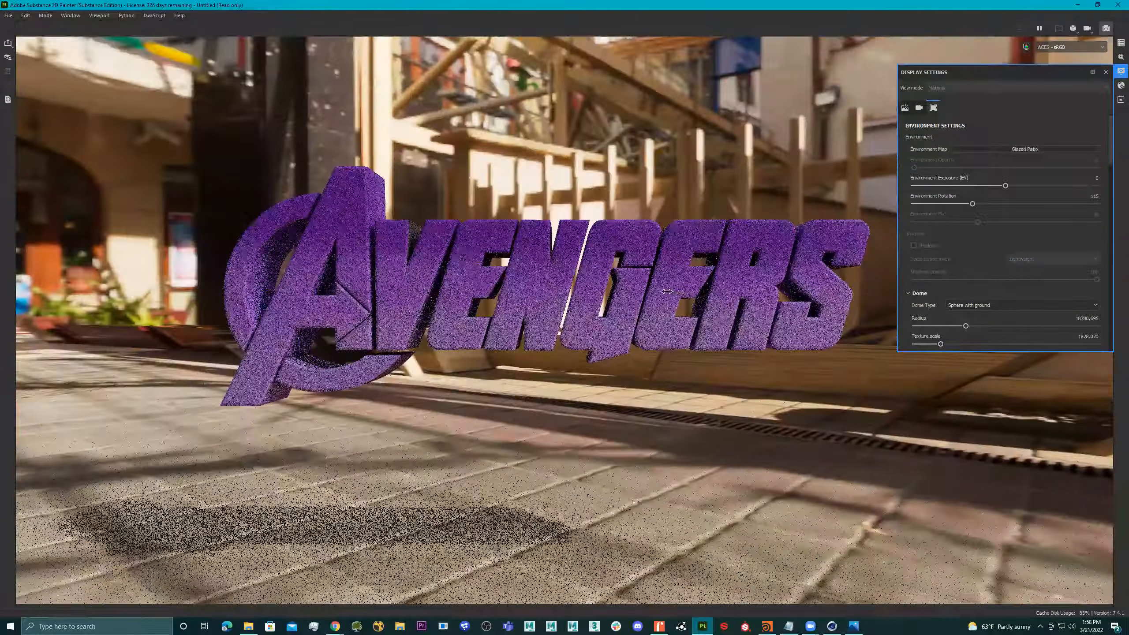
{"action": "right_click_drag", "start_coordinate": [666, 291], "coordinate": [713, 298], "text": "shift"}
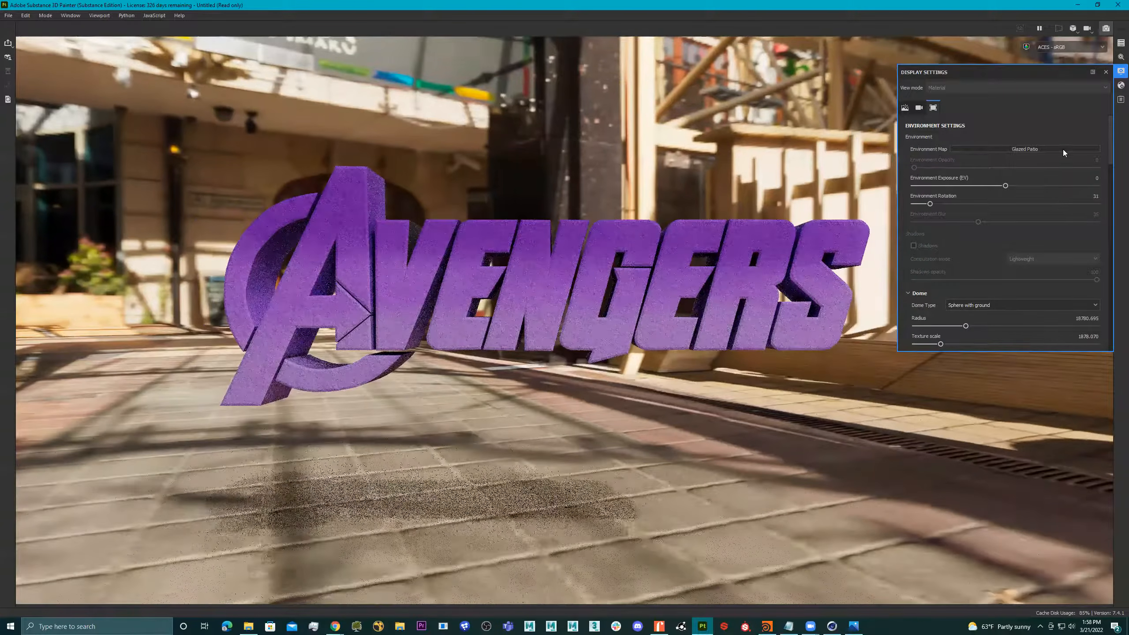
Try the blue and red studio environment map rotated to 167.
{"action": "left_click", "coordinate": [1064, 151]}
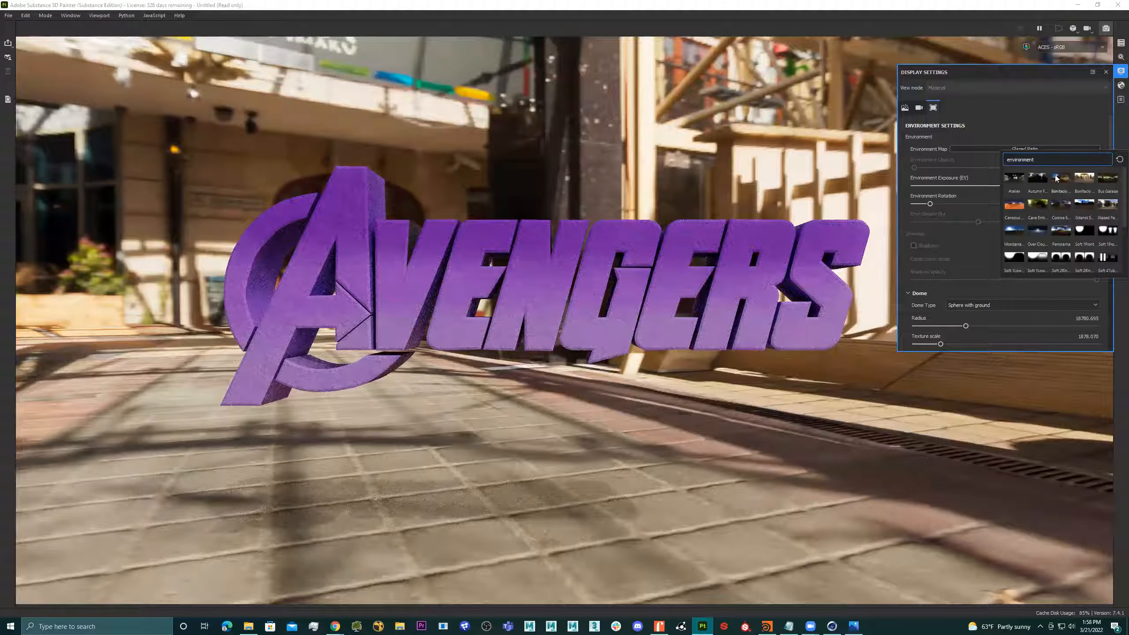
{"action": "scroll", "coordinate": [1089, 216], "scroll_direction": "down", "scroll_amount": 3}
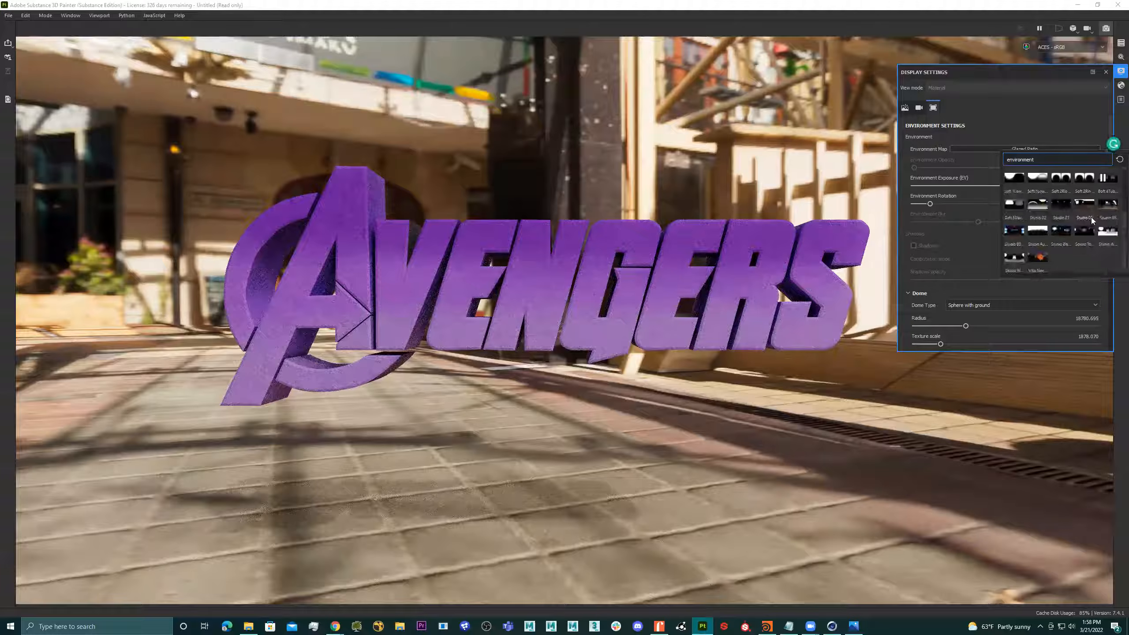
{"action": "left_click", "coordinate": [1015, 232]}
{"action": "right_click_drag", "start_coordinate": [671, 266], "coordinate": [755, 272], "text": "shift"}
Try the Villa Nova Street environment map rotated to 326.
{"action": "left_click", "coordinate": [1016, 148]}
{"action": "scroll", "coordinate": [1053, 231], "scroll_direction": "down", "scroll_amount": 3}
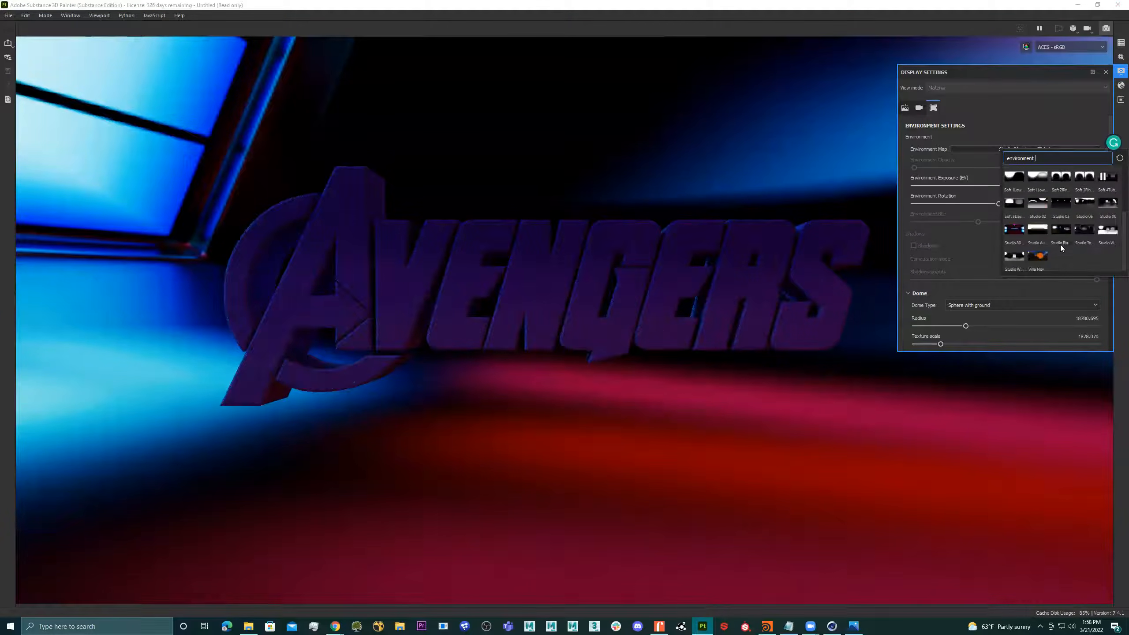
{"action": "left_click", "coordinate": [1040, 257]}
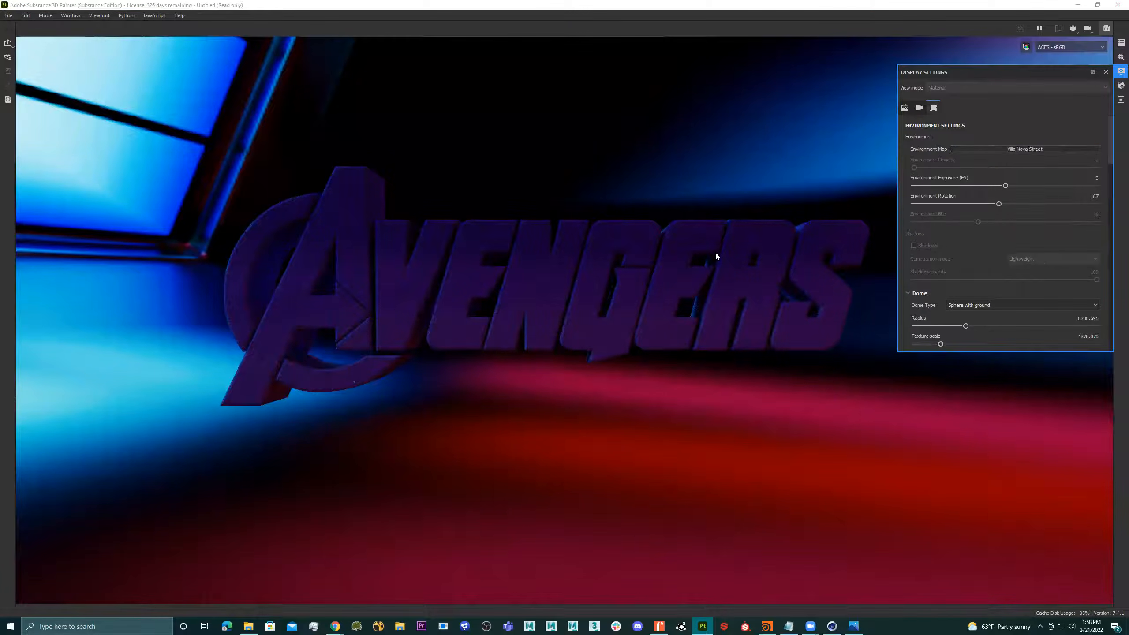
{"action": "right_click_drag", "start_coordinate": [736, 259], "coordinate": [742, 259], "text": "shift"}
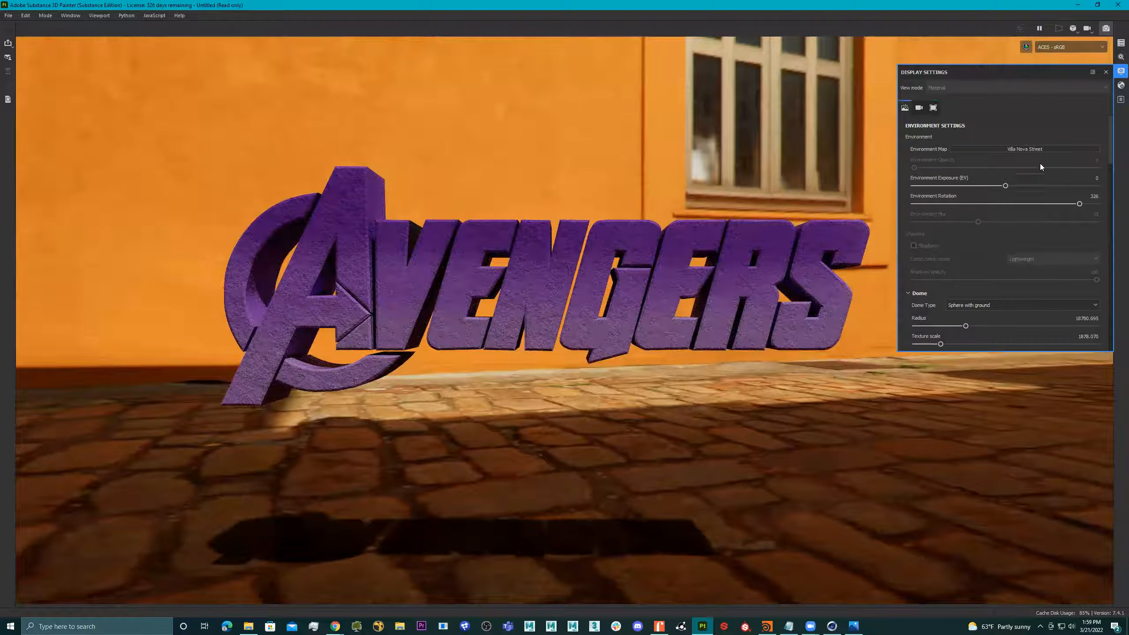
Set the environment map to Bus Garage and rotate it to 317.
{"action": "left_click", "coordinate": [1040, 147]}
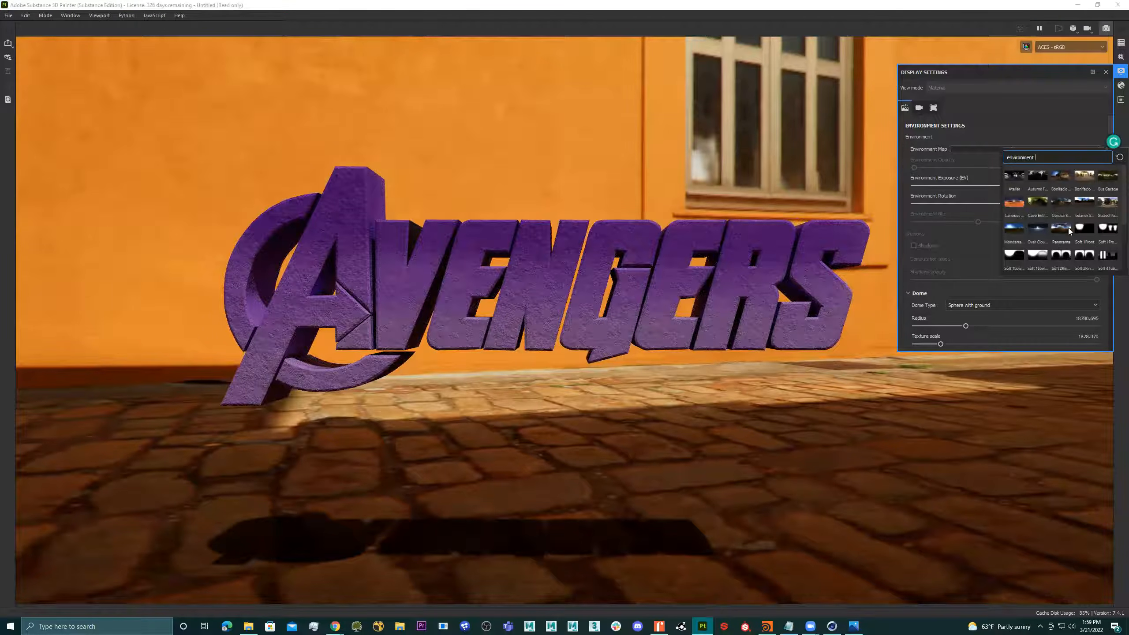
{"action": "left_click", "coordinate": [1107, 176]}
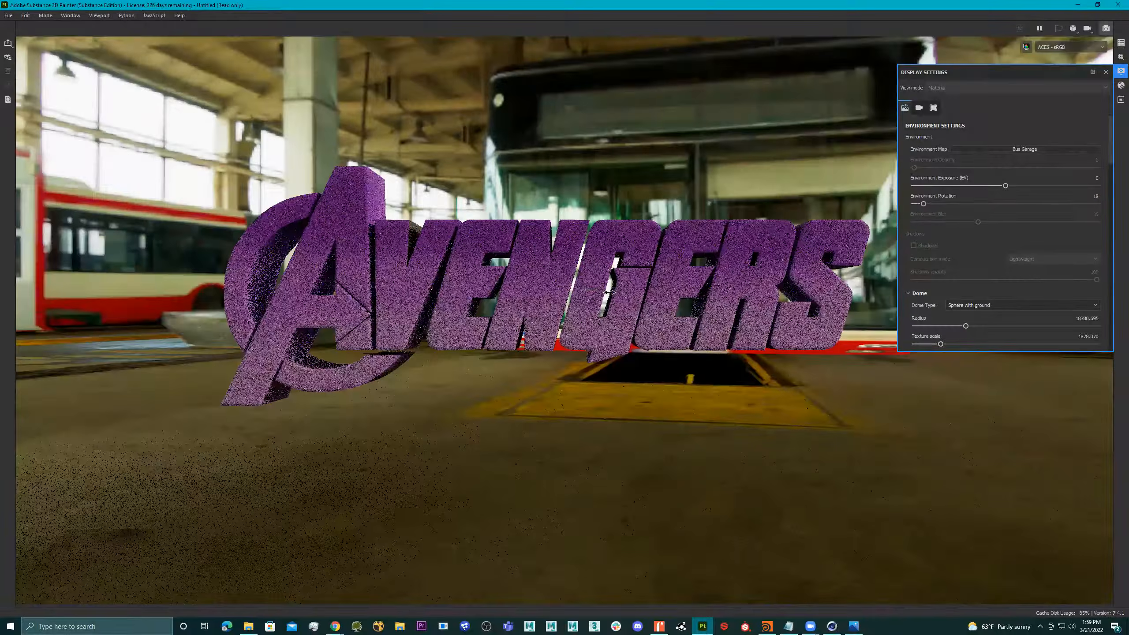
{"action": "right_click_drag", "start_coordinate": [612, 293], "coordinate": [646, 301], "text": "shift"}
Raise the dome's ground to a Y position of -161.514 to bring the shadow closer beneath the logo.
{"action": "scroll", "coordinate": [1015, 286], "scroll_direction": "down", "scroll_amount": 3}
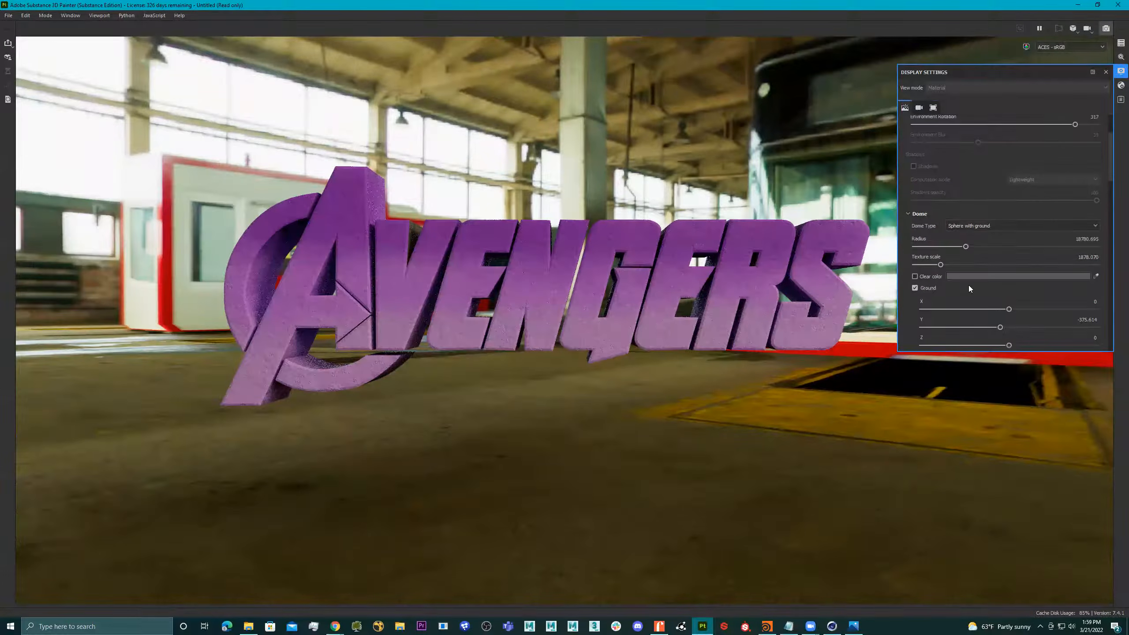
{"action": "scroll", "coordinate": [977, 273], "scroll_direction": "down", "scroll_amount": 2}
{"action": "left_click_drag", "start_coordinate": [999, 222], "coordinate": [1005, 227]}
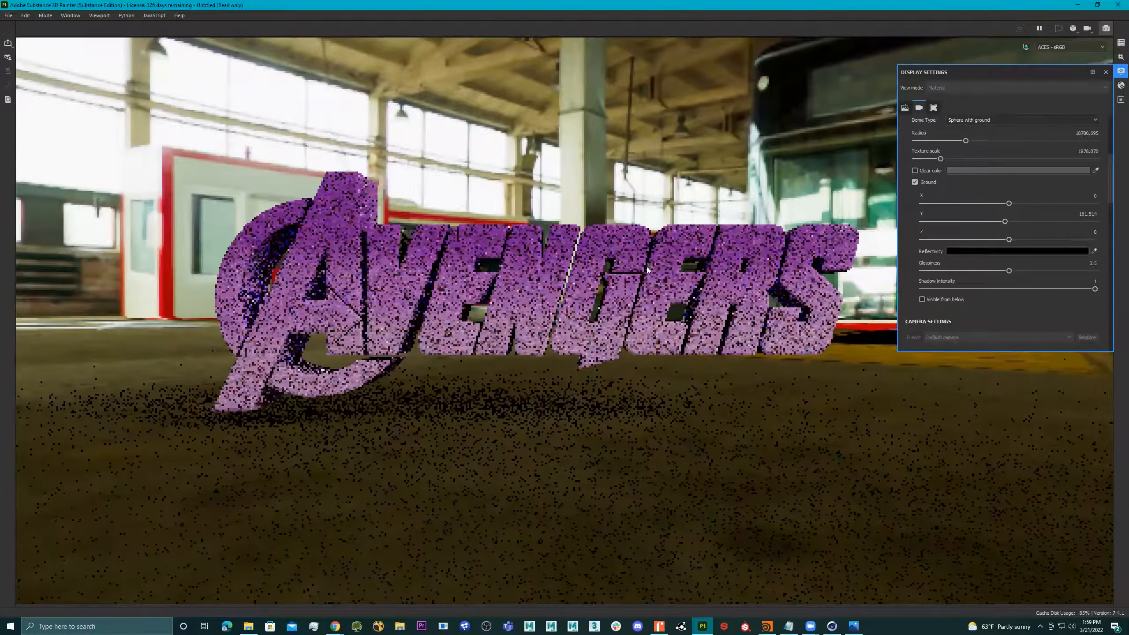
Replace the garage backdrop with the dome's clear color, and set that color to muted red 402A2A.
{"action": "scroll", "coordinate": [1045, 310], "scroll_direction": "up", "scroll_amount": 2}
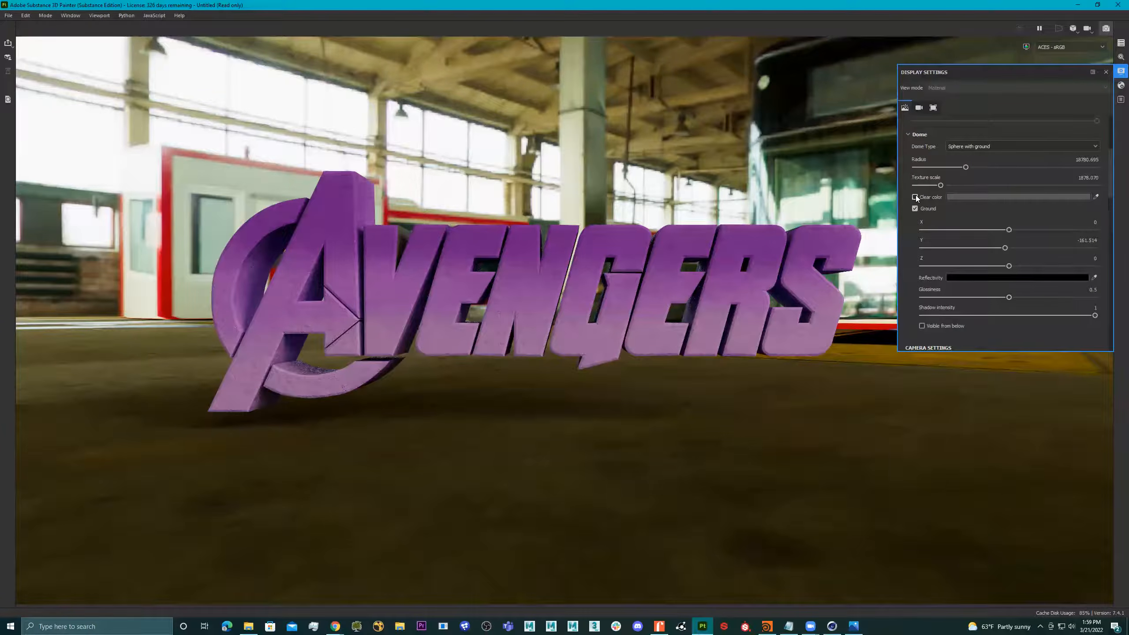
{"action": "left_click", "coordinate": [914, 196]}
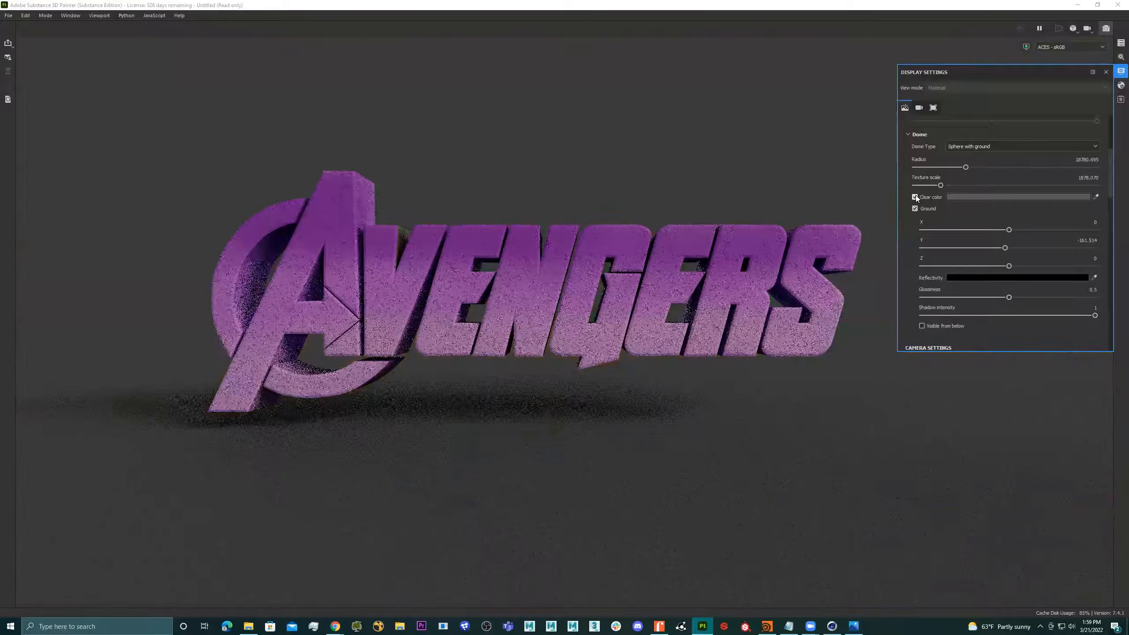
{"action": "left_click", "coordinate": [994, 198]}
{"action": "left_click", "coordinate": [926, 260]}
{"action": "left_click_drag", "start_coordinate": [924, 260], "coordinate": [891, 289]}
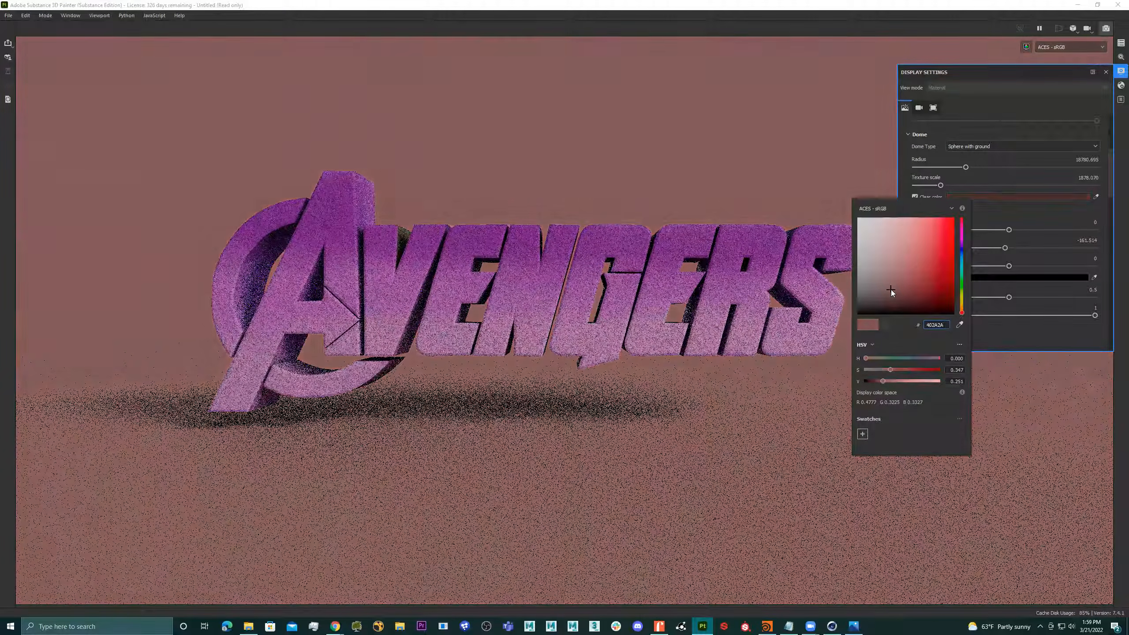
Try a teal hue for the clear color, and change it to a saturated orange.
{"action": "left_click_drag", "start_coordinate": [961, 306], "coordinate": [961, 270]}
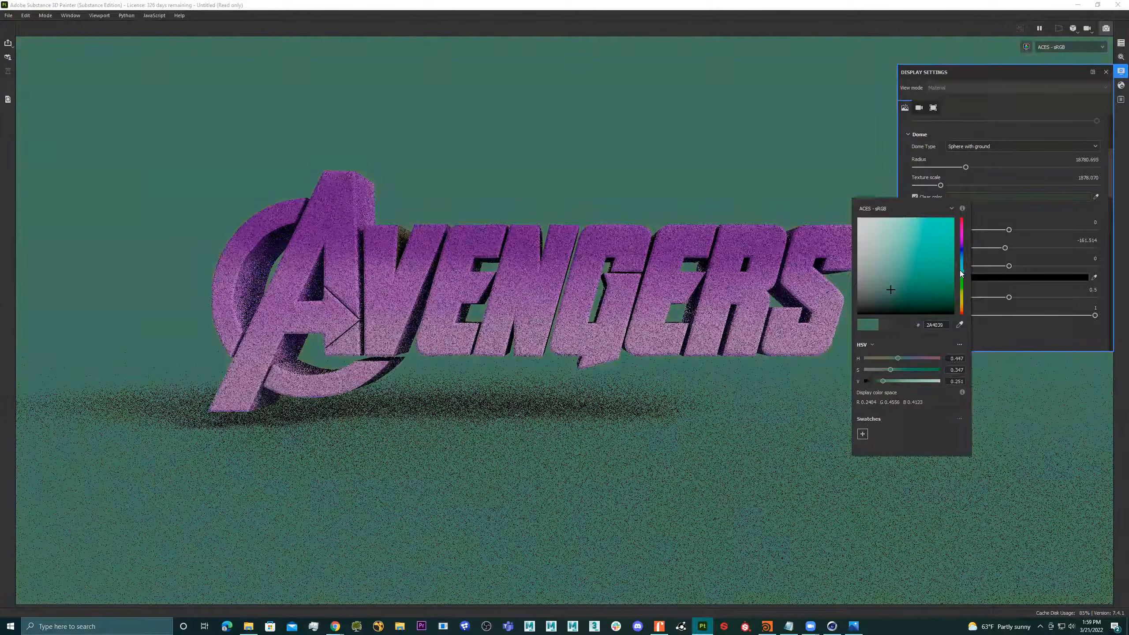
{"action": "left_click", "coordinate": [961, 306]}
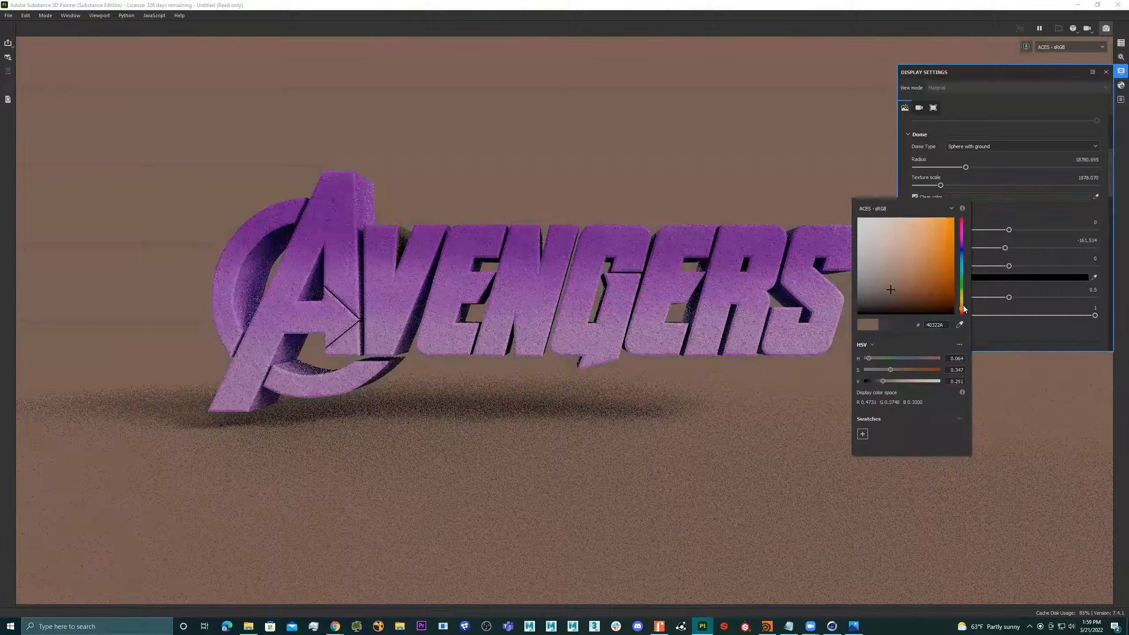
{"action": "left_click", "coordinate": [930, 286]}
{"action": "left_click", "coordinate": [936, 270]}
Fine-tune the clear color's hue between orange and red to burnt orange 743016.
{"action": "left_click", "coordinate": [961, 308]}
{"action": "left_click", "coordinate": [960, 313]}
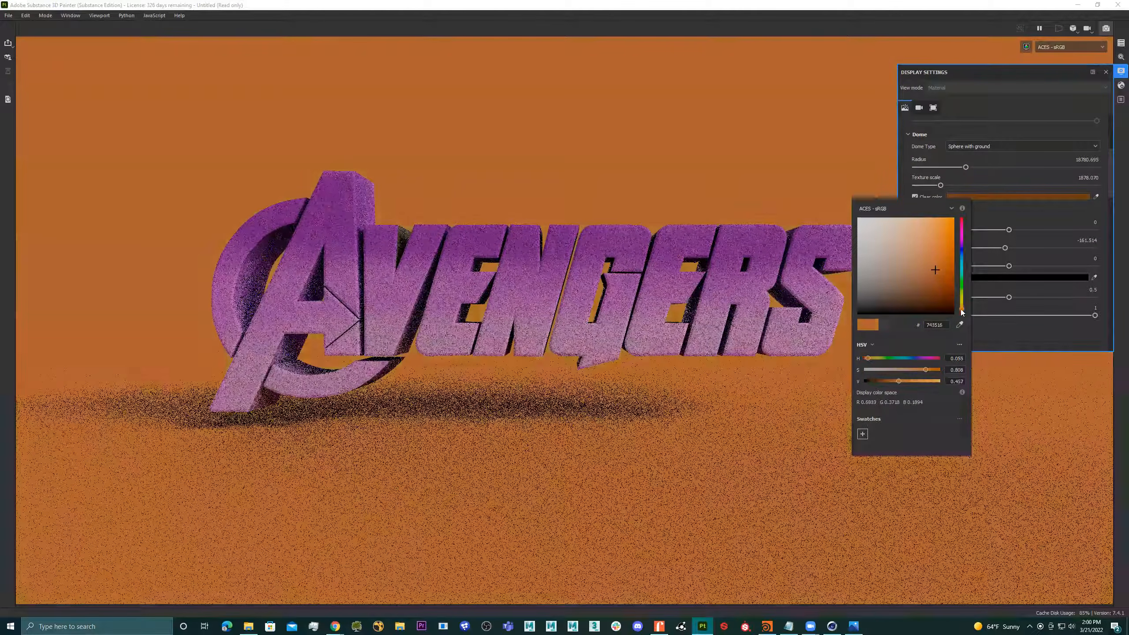
{"action": "left_click", "coordinate": [960, 313]}
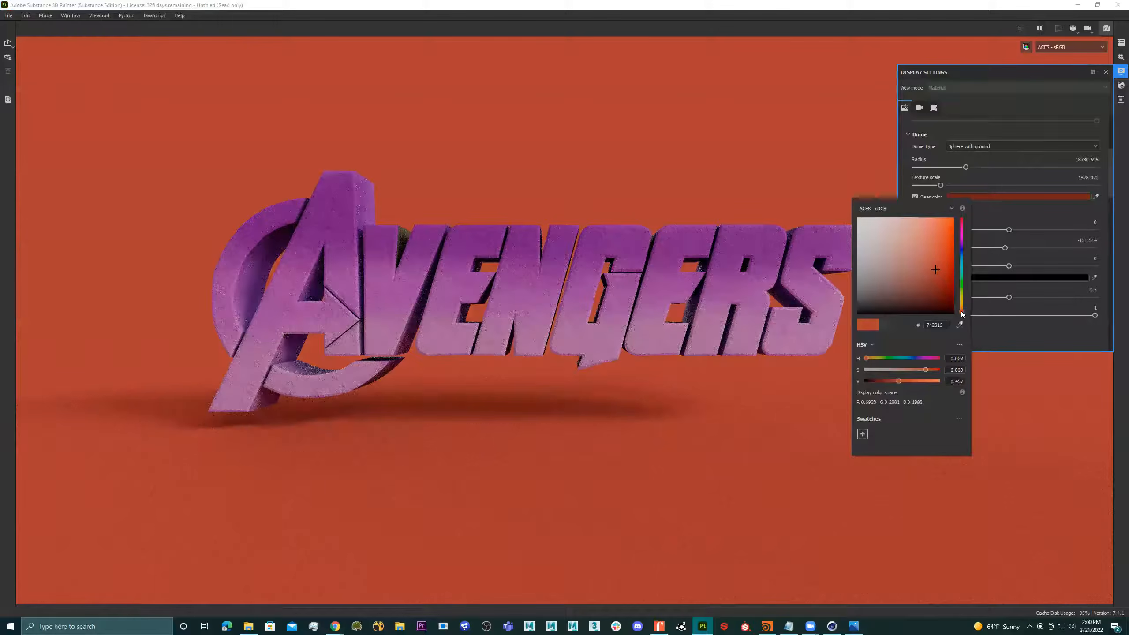
{"action": "left_click", "coordinate": [961, 313]}
{"action": "left_click", "coordinate": [962, 310]}
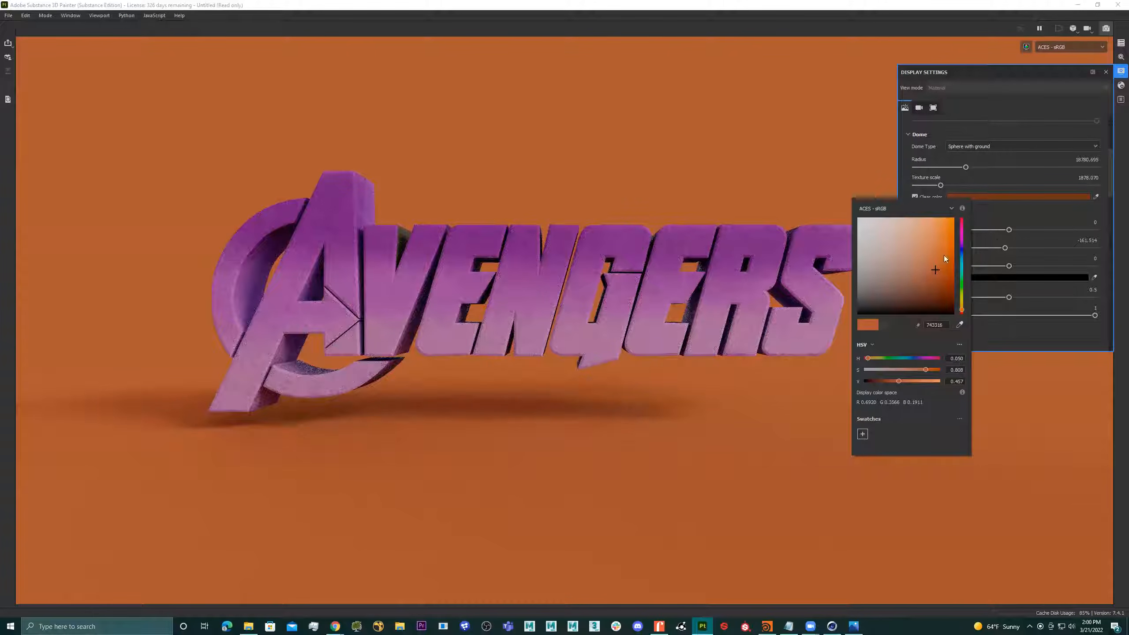
{"action": "left_click", "coordinate": [962, 308]}
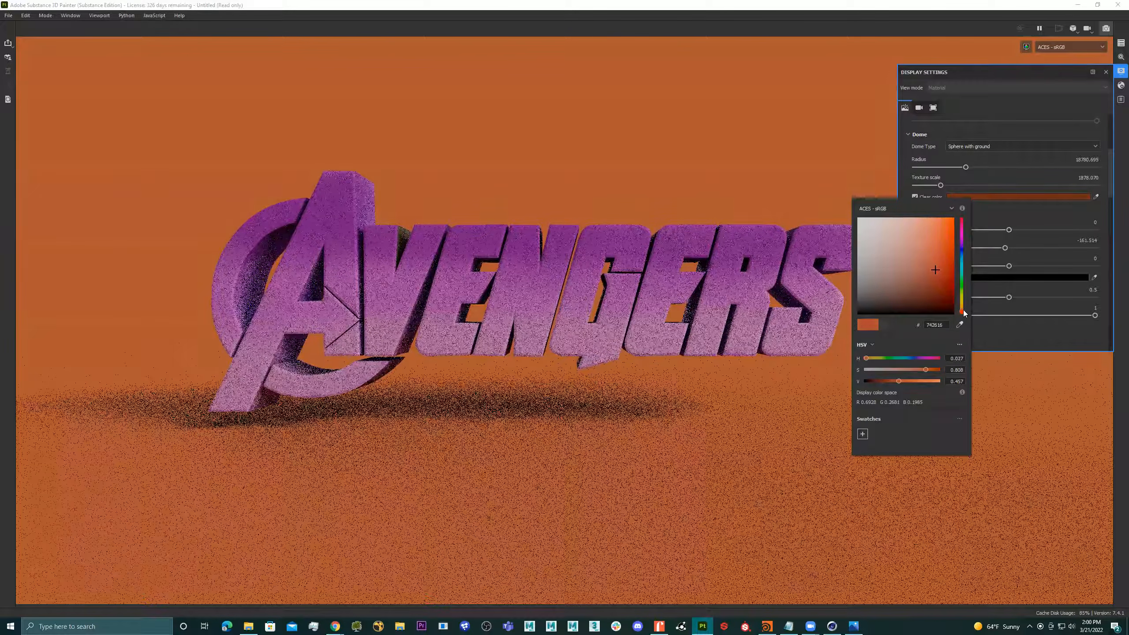
{"action": "mouse_move", "coordinate": [963, 307]}
{"action": "left_mouse_down"}
{"action": "mouse_move", "coordinate": [963, 228]}
{"action": "mouse_move", "coordinate": [963, 312]}
{"action": "left_mouse_up"}
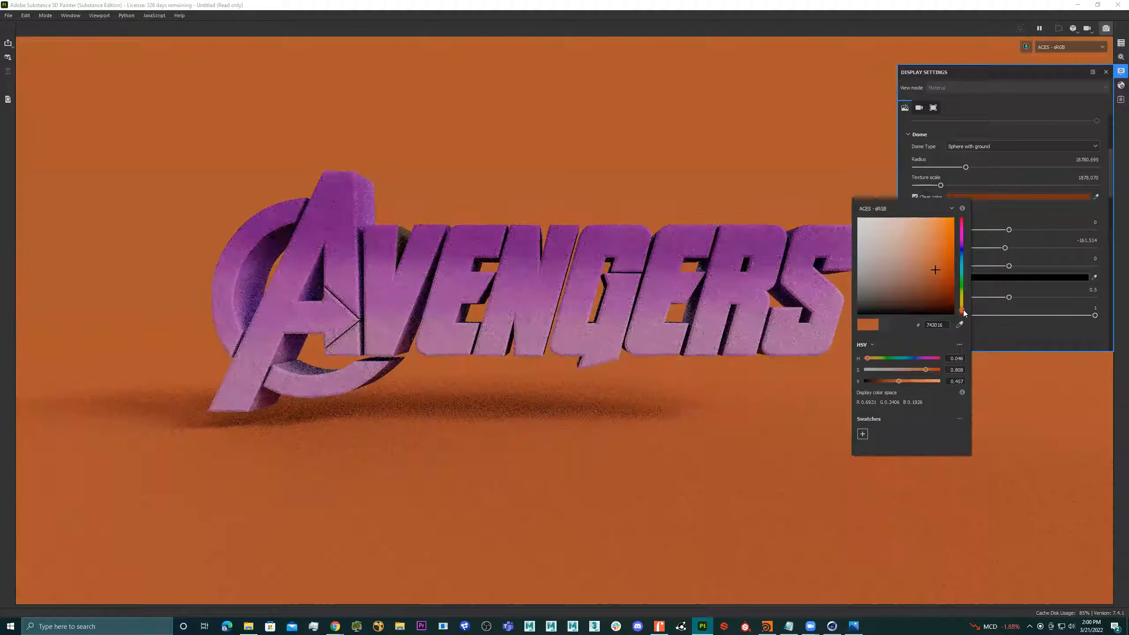
{"action": "left_click", "coordinate": [633, 272]}
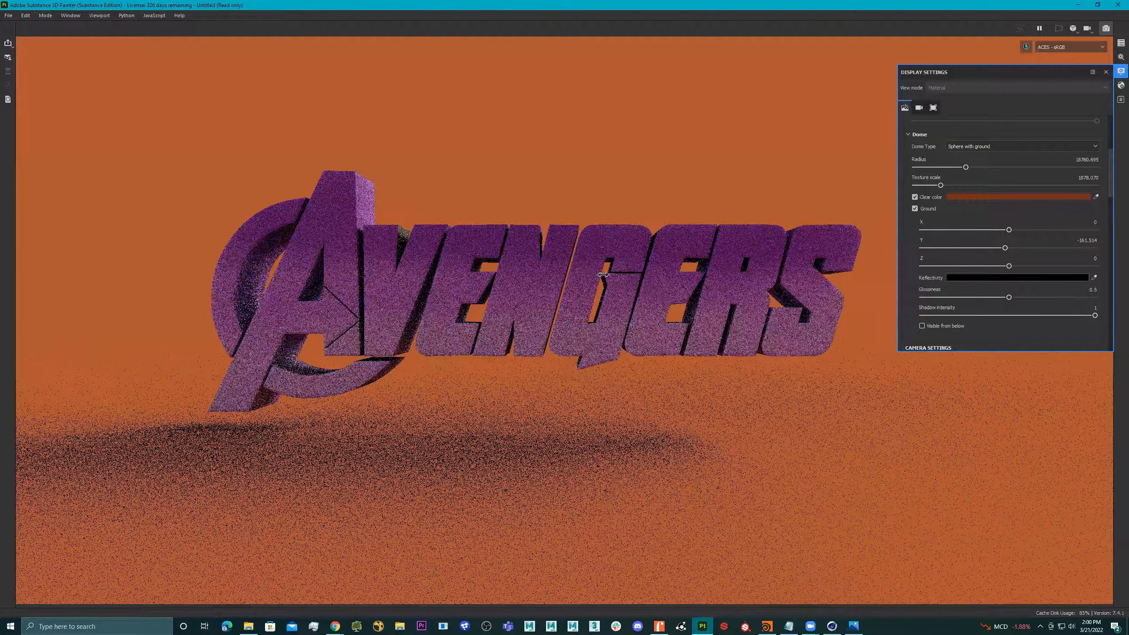
Rotate the environment lighting to 315 and frame the logo larger against the orange backdrop.
{"action": "mouse_move", "coordinate": [590, 275]}
{"action": "right_mouse_down", "text": "shift"}
{"action": "mouse_move", "coordinate": [563, 274]}
{"action": "mouse_move", "coordinate": [631, 271]}
{"action": "mouse_move", "coordinate": [583, 277]}
{"action": "right_mouse_up", "text": "shift"}
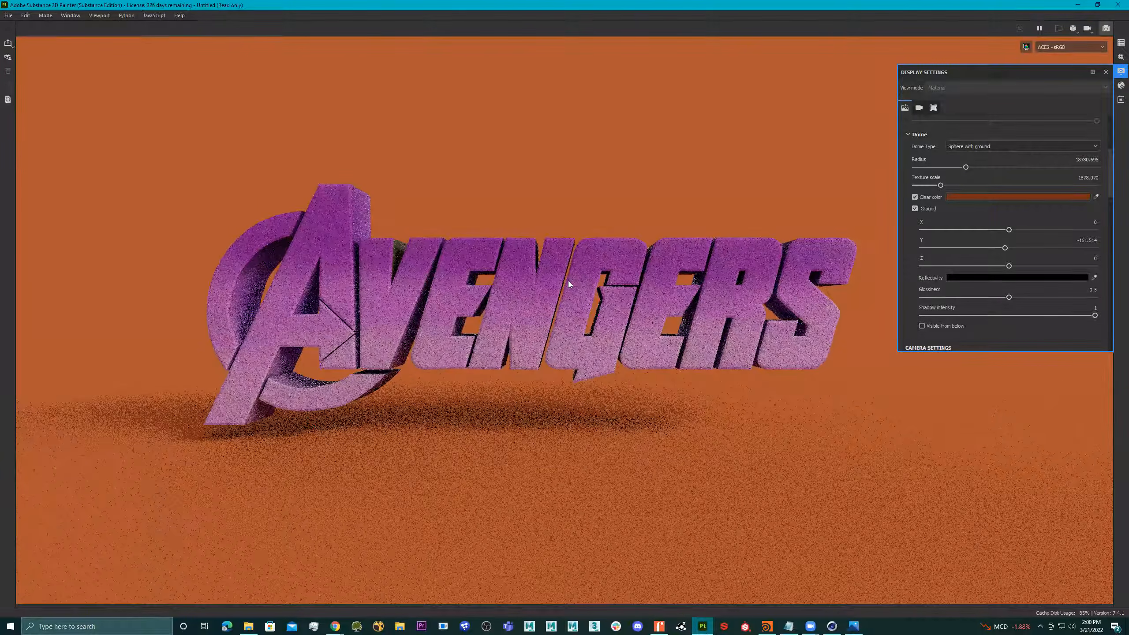
{"action": "key", "text": "ctrl"}
{"action": "right_click_drag", "start_coordinate": [573, 285], "coordinate": [610, 286], "text": "shift"}
{"action": "scroll", "coordinate": [613, 280], "scroll_direction": "up", "scroll_amount": 1}
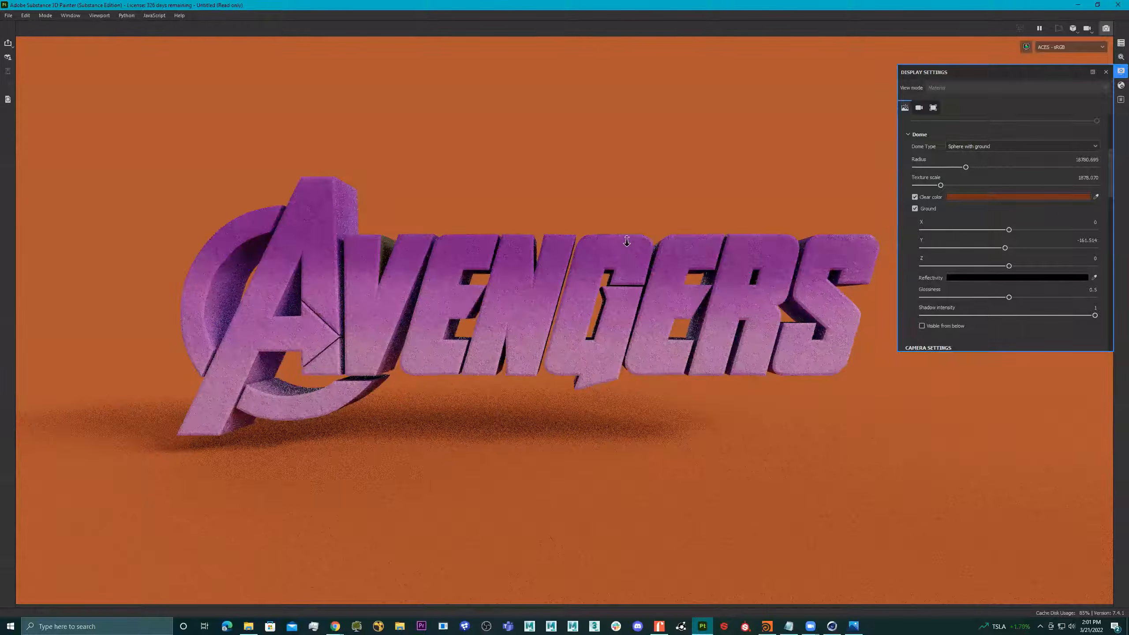
{"action": "left_click_drag", "start_coordinate": [626, 241], "coordinate": [775, 261], "text": "alt"}
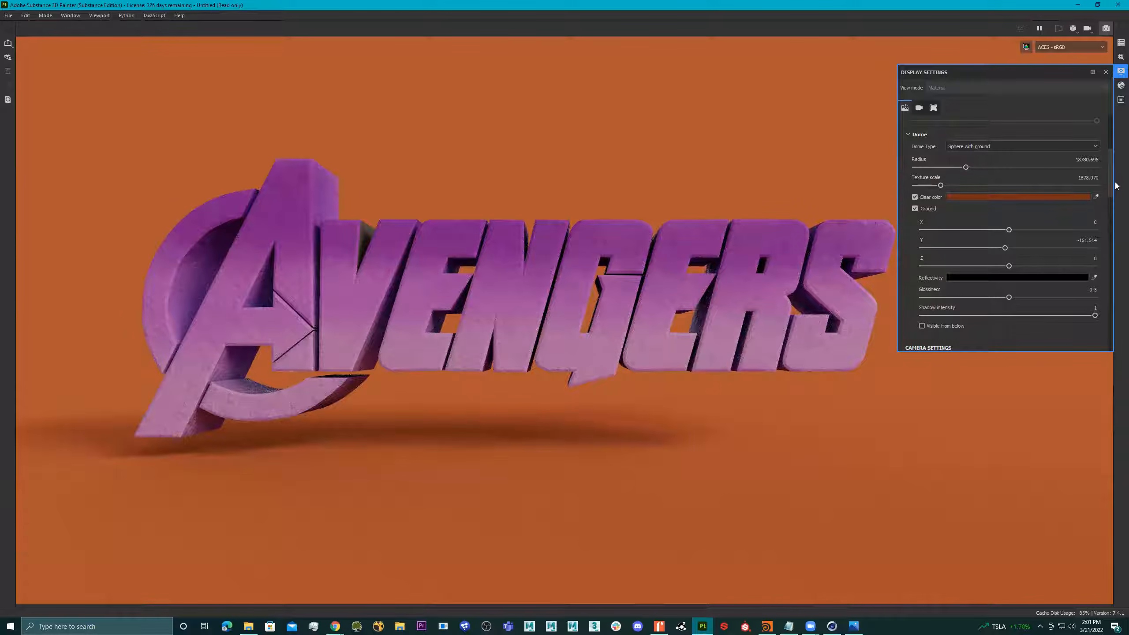
Set the Iray renderer's max time to 1 minute and let the logo render.
{"action": "left_click_drag", "start_coordinate": [1110, 192], "coordinate": [1115, 117]}
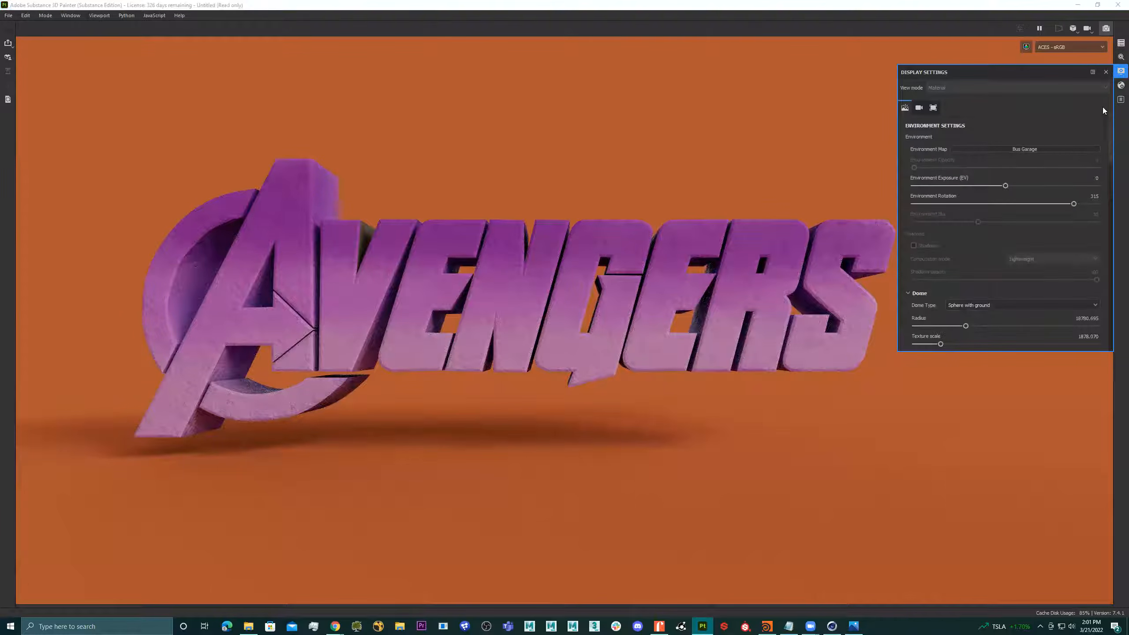
{"action": "left_click", "coordinate": [1116, 102]}
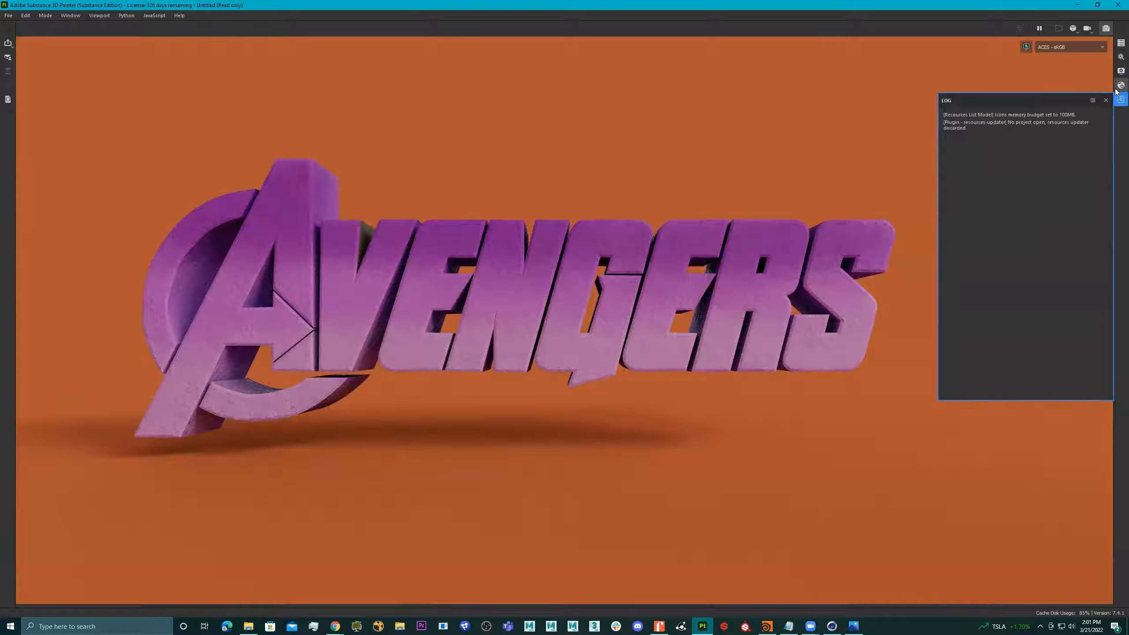
{"action": "left_click", "coordinate": [1121, 86]}
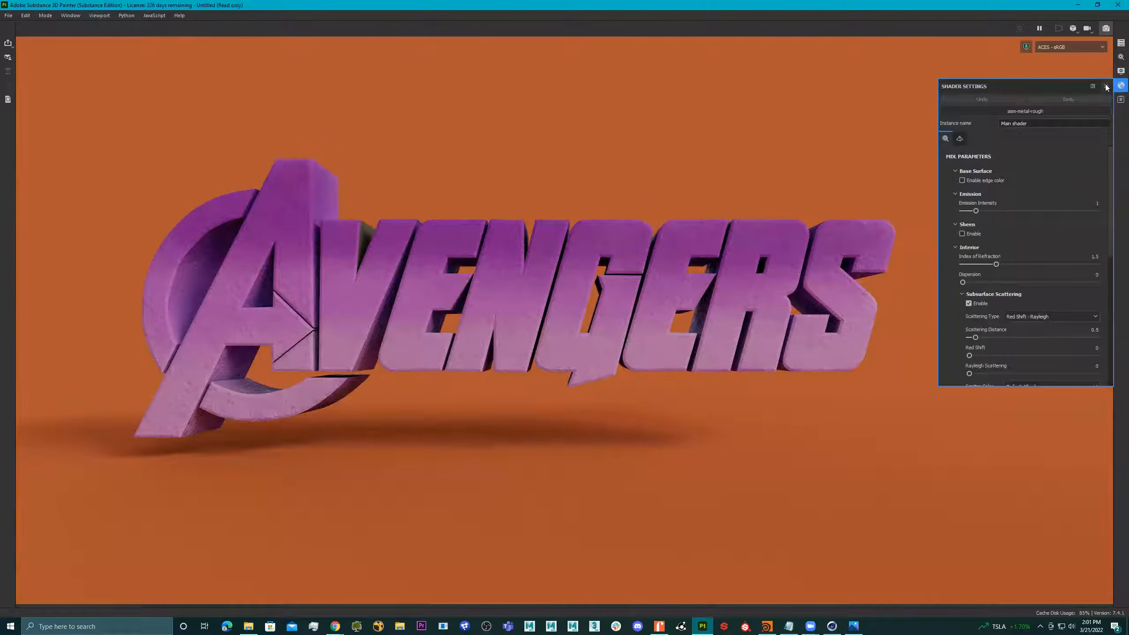
{"action": "left_click", "coordinate": [1105, 86]}
{"action": "left_click", "coordinate": [1116, 46]}
{"action": "left_click", "coordinate": [1115, 46]}
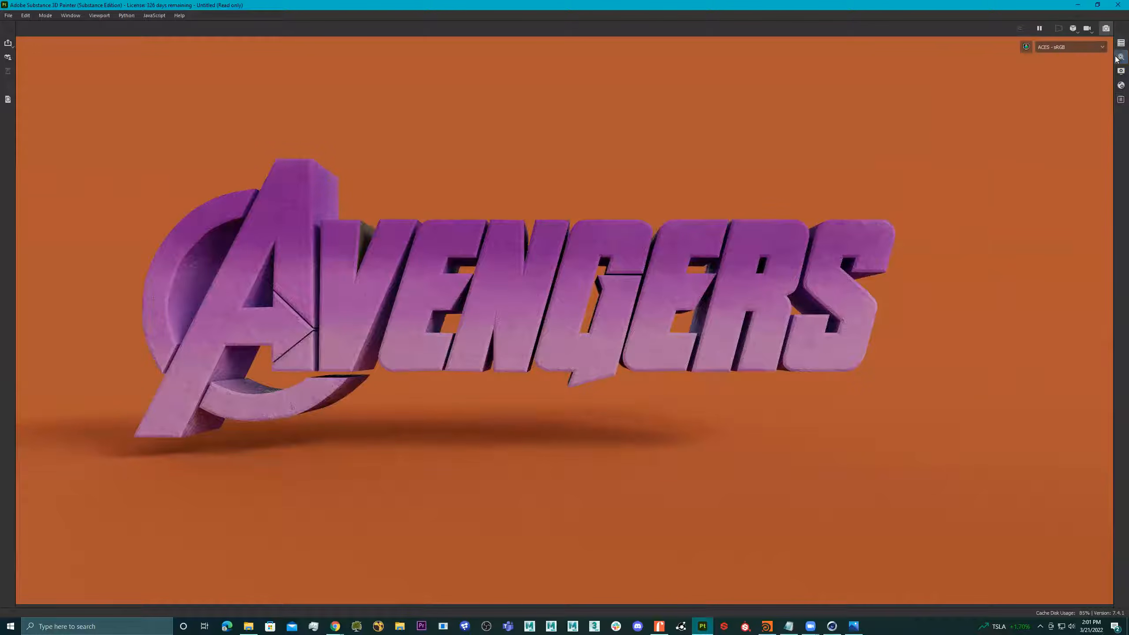
{"action": "left_click", "coordinate": [1118, 58]}
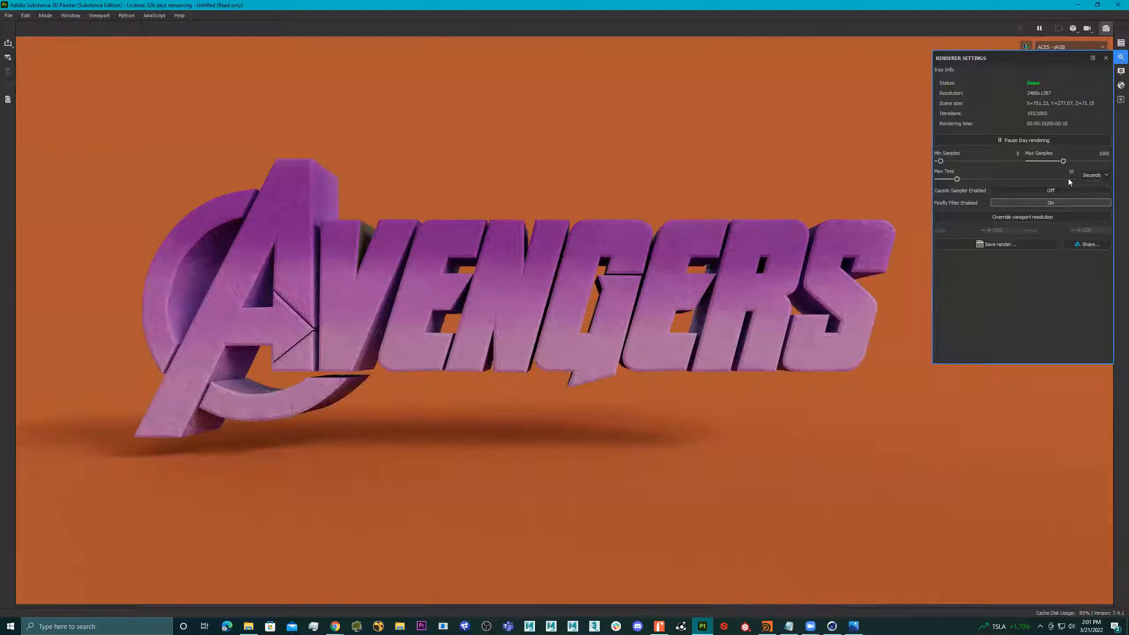
{"action": "left_click", "coordinate": [1095, 174]}
{"action": "left_click", "coordinate": [1091, 196]}
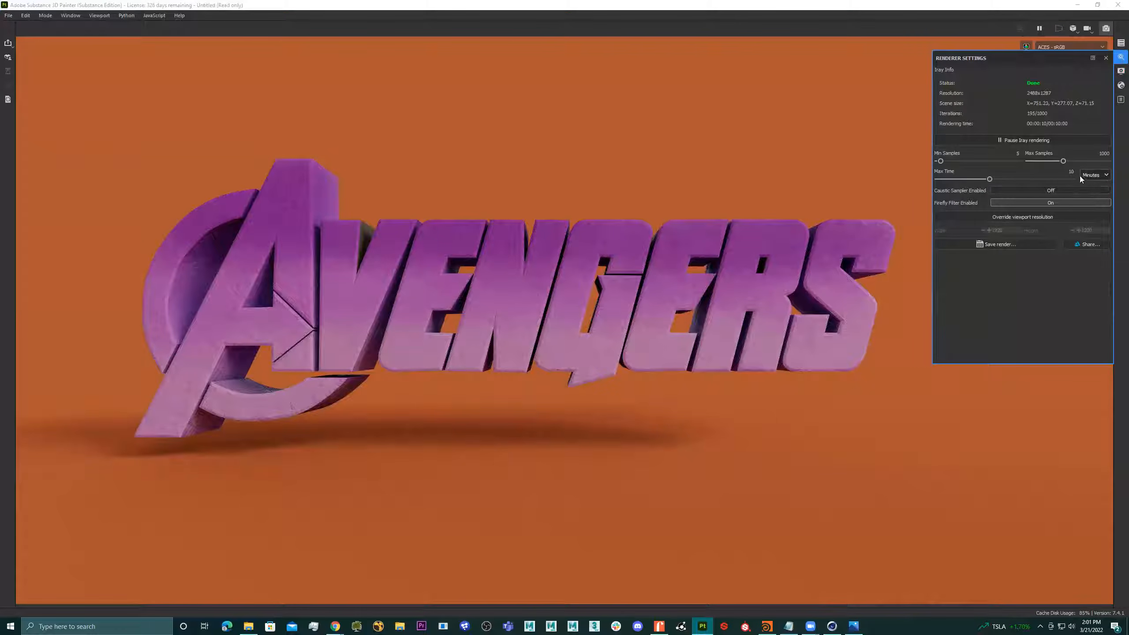
{"action": "key", "text": "Return"}
{"action": "left_click", "coordinate": [579, 318]}
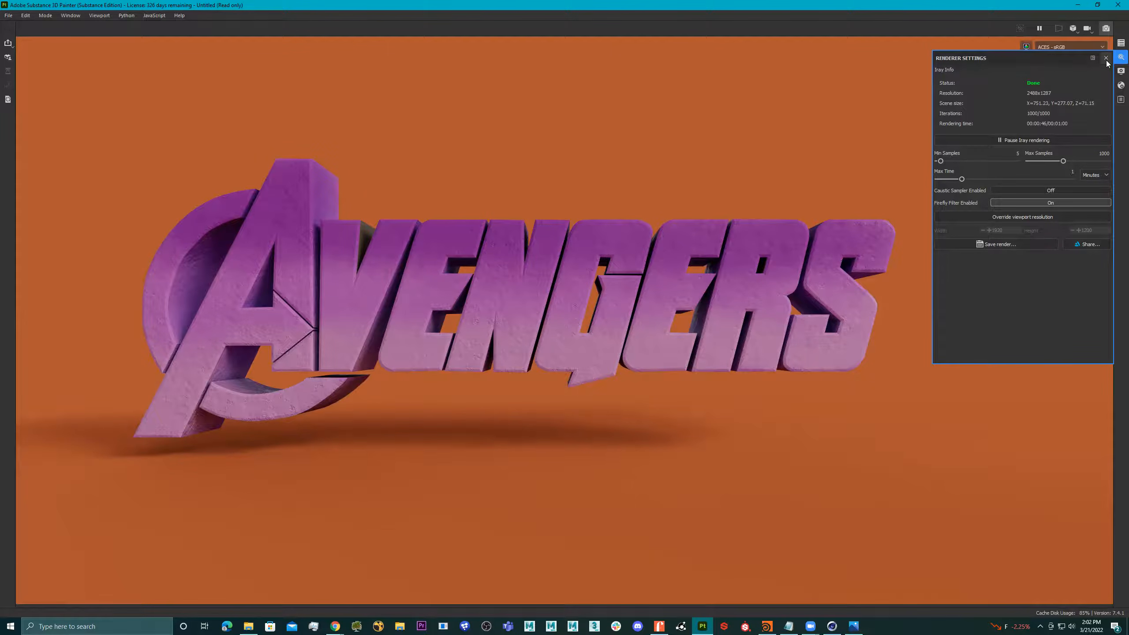
Set the Iray renderer's max time to 10 seconds and return to painting mode.
{"action": "left_click", "coordinate": [1088, 174]}
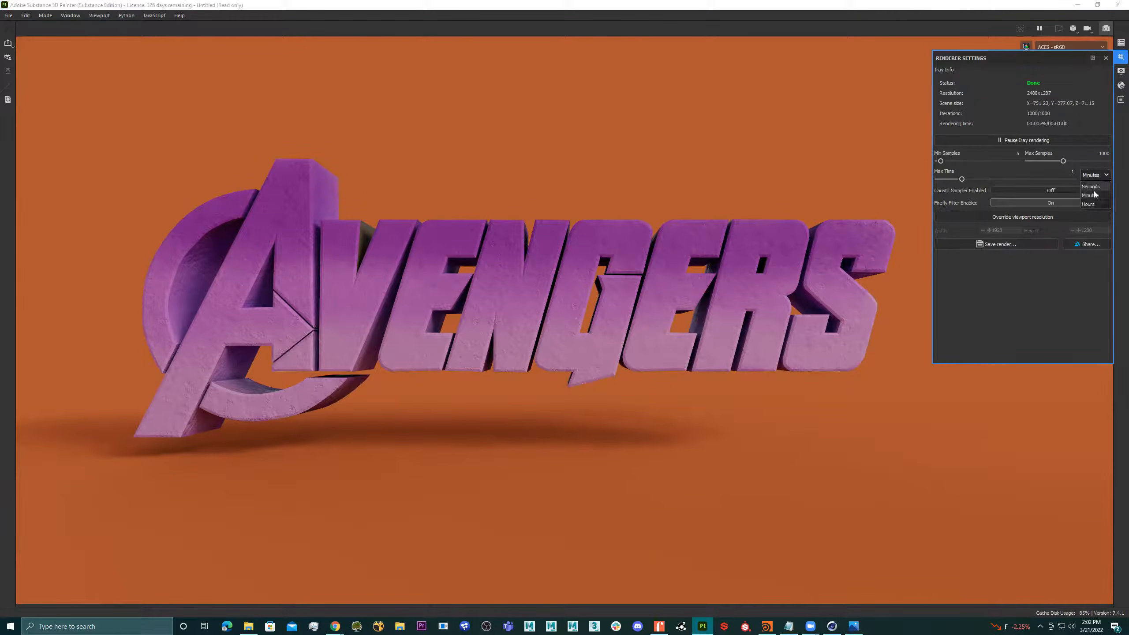
{"action": "left_click", "coordinate": [1093, 183]}
{"action": "double_click", "coordinate": [1074, 172]}
{"action": "type", "text": "10"}
{"action": "key", "text": "Return"}
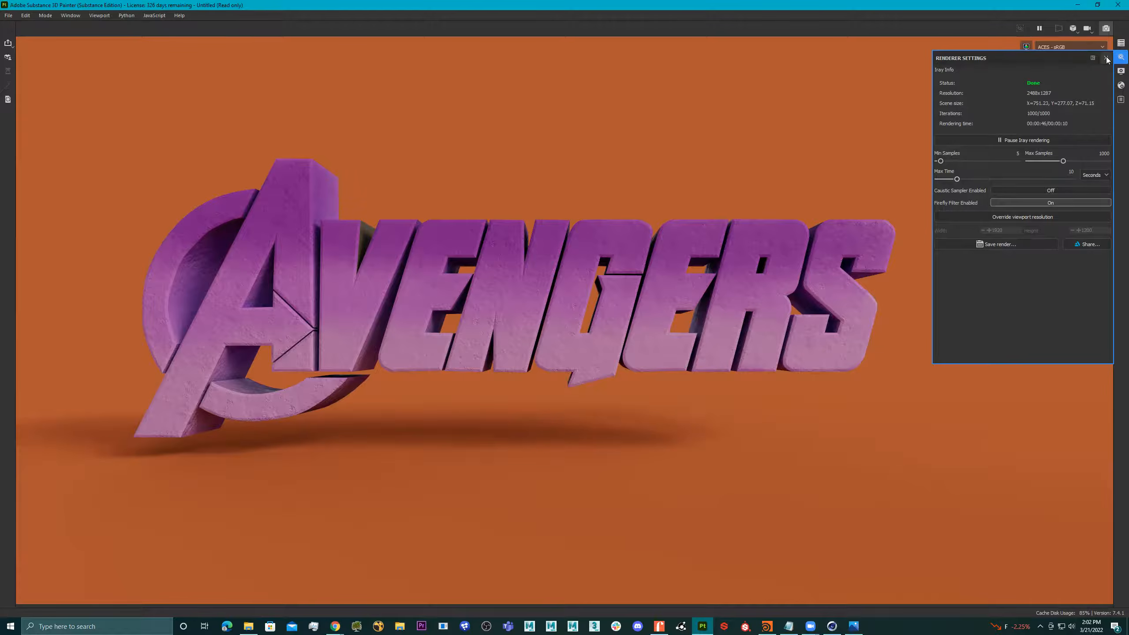
{"action": "left_click", "coordinate": [1106, 58]}
{"action": "key", "text": "F10"}
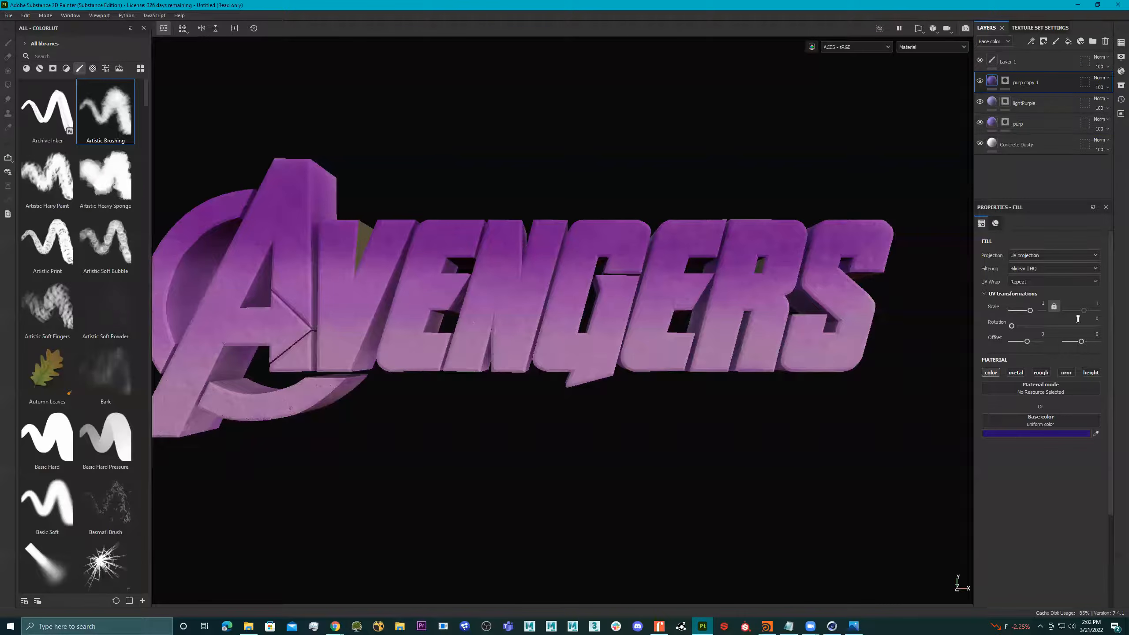
Review the fill layers' material properties and turn off the roughness channel on the Concrete Dusty layer.
{"action": "left_click_drag", "start_coordinate": [1018, 104], "coordinate": [1004, 96]}
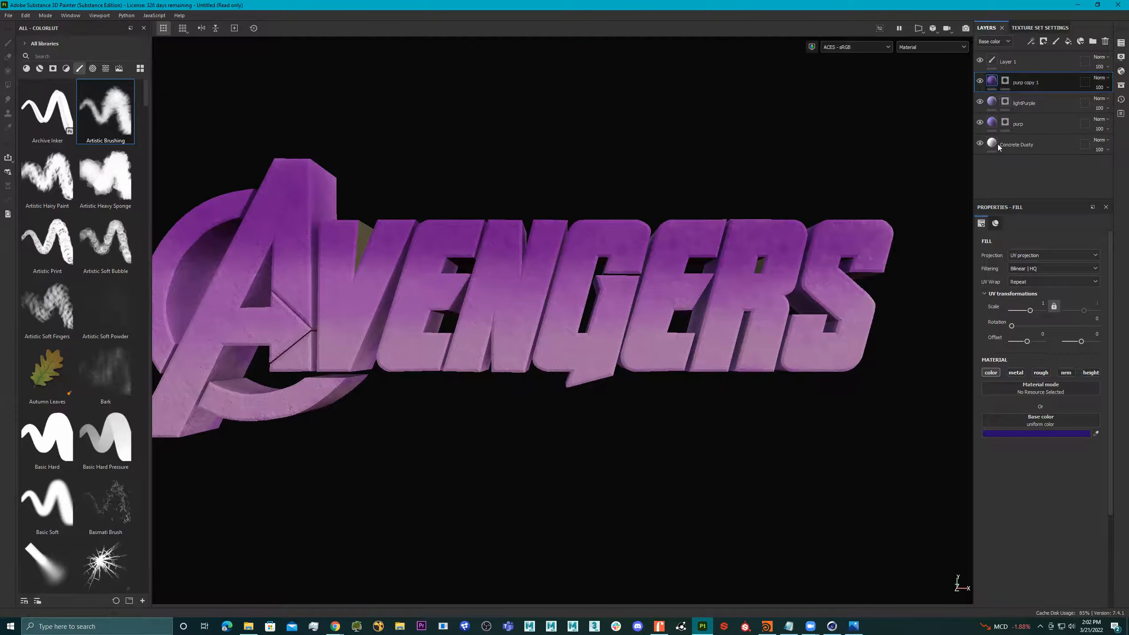
{"action": "key", "text": "1"}
{"action": "left_click", "coordinate": [991, 84]}
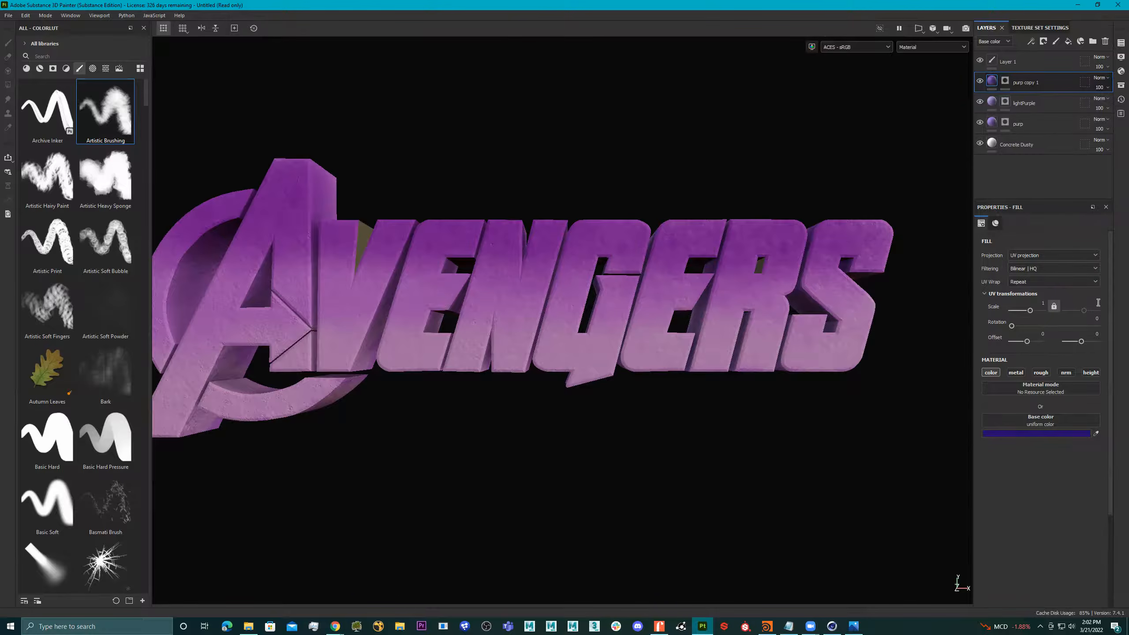
{"action": "left_click", "coordinate": [994, 223]}
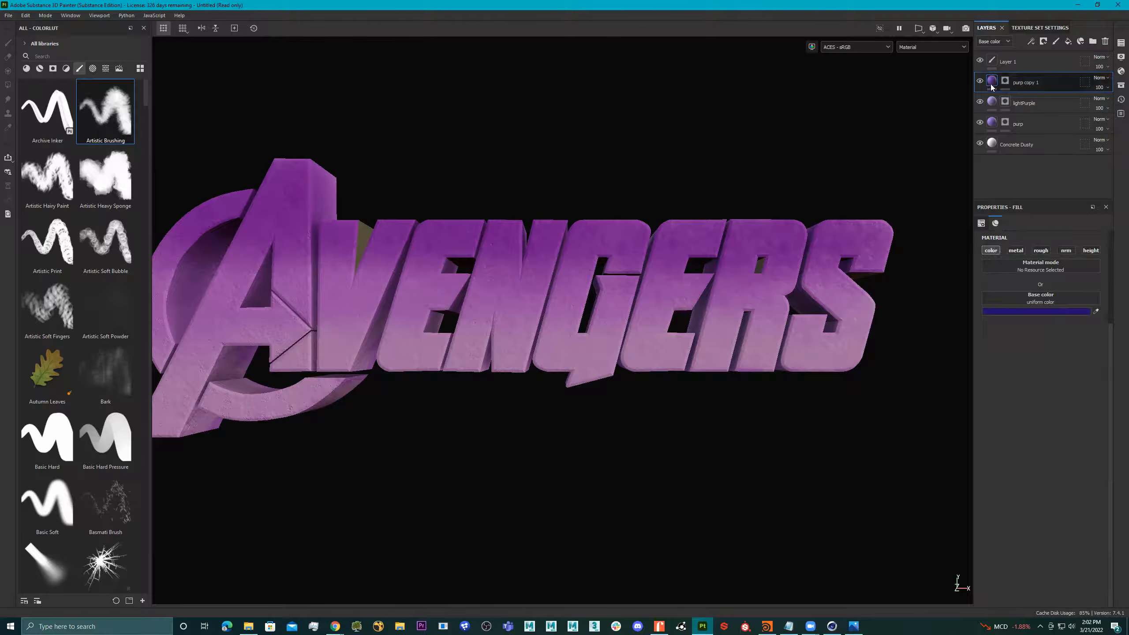
{"action": "left_click", "coordinate": [992, 103]}
{"action": "left_click", "coordinate": [992, 123]}
{"action": "left_click", "coordinate": [992, 145]}
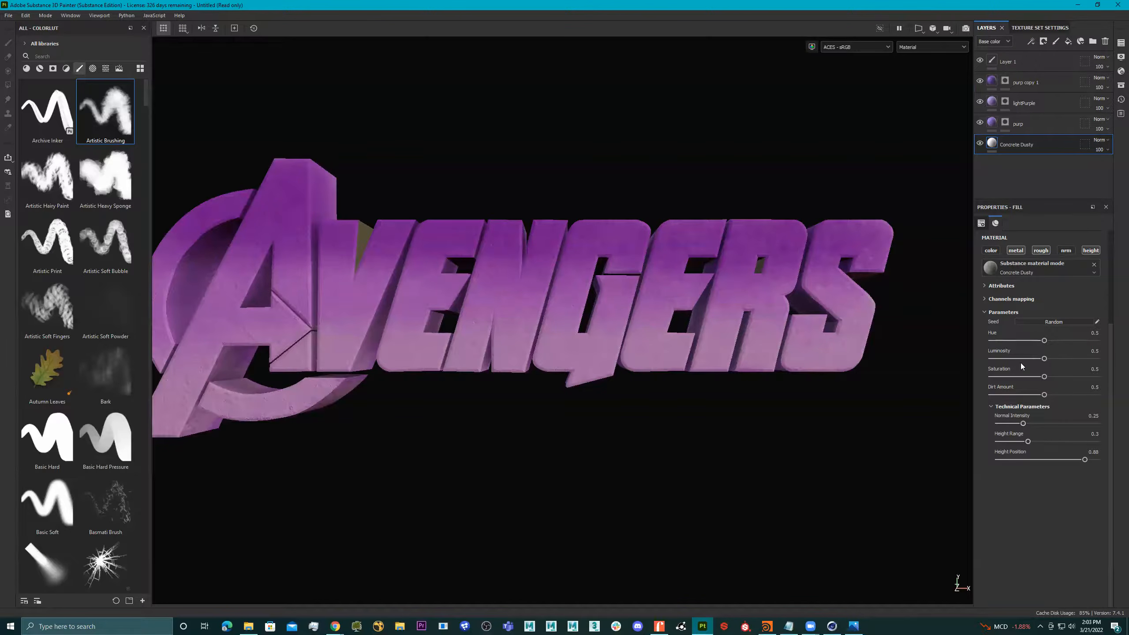
{"action": "left_click", "coordinate": [984, 286]}
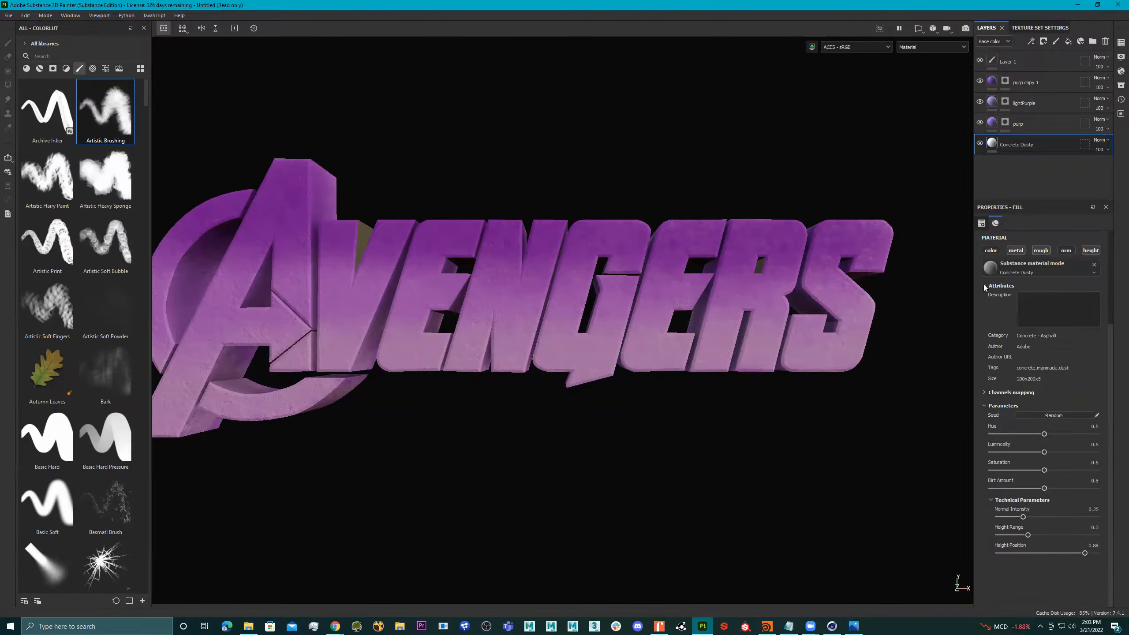
{"action": "left_click", "coordinate": [983, 285]}
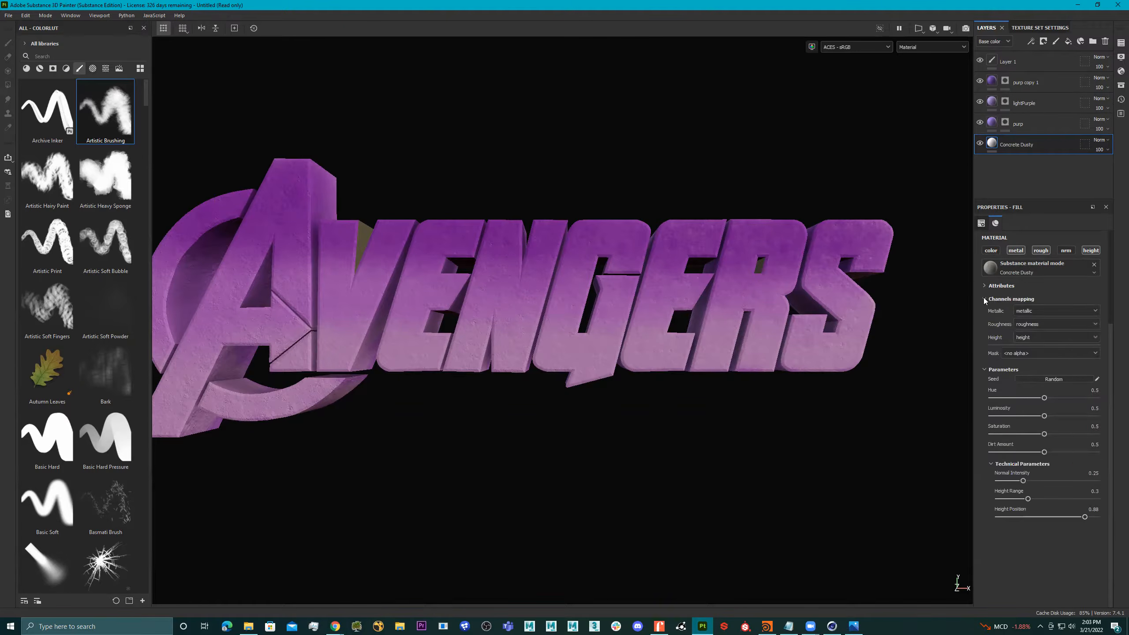
{"action": "left_click", "coordinate": [1040, 251]}
{"action": "left_click_drag", "start_coordinate": [751, 289], "coordinate": [764, 294], "text": "alt"}
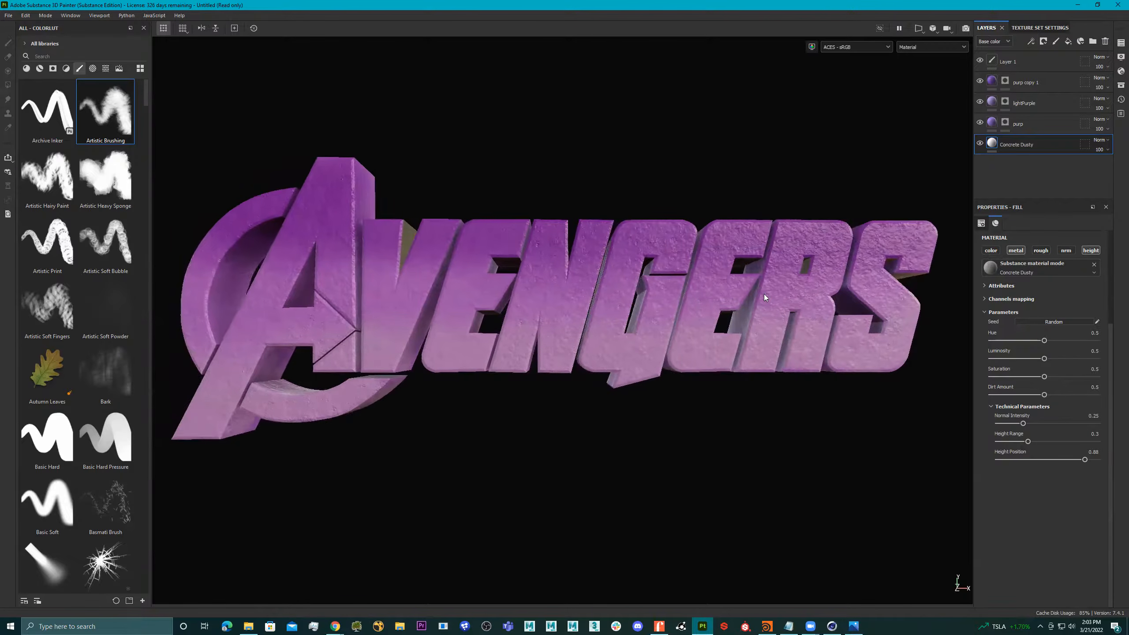
{"action": "mouse_move", "coordinate": [769, 284]}
{"action": "right_mouse_down", "text": "shift"}
{"action": "mouse_move", "coordinate": [784, 283]}
{"action": "mouse_move", "coordinate": [770, 283]}
{"action": "right_mouse_up", "text": "shift"}
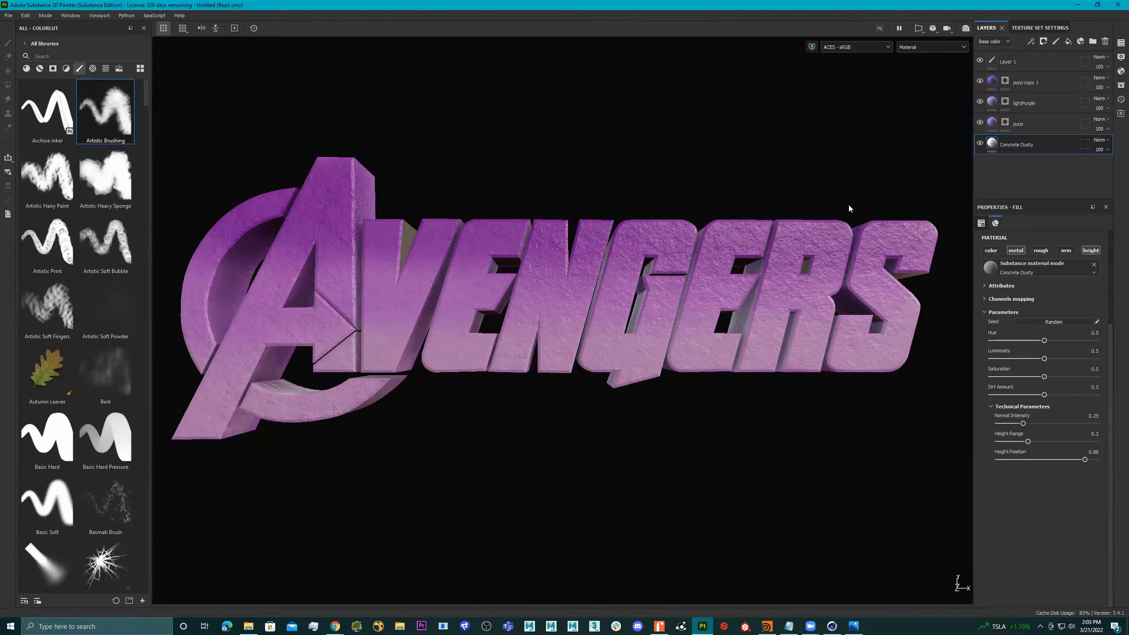
Render the logo in Iray and rotate the environment lighting so the ground shadow stretches out past the final S.
{"action": "left_click", "coordinate": [964, 28]}
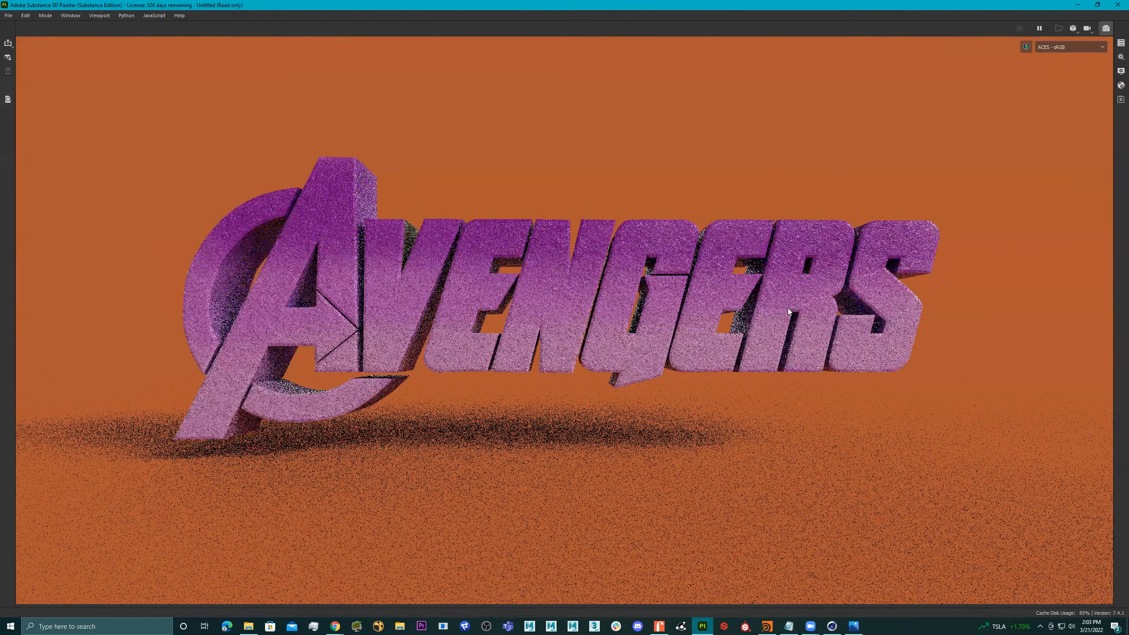
{"action": "left_click_drag", "start_coordinate": [786, 288], "coordinate": [680, 284], "text": "alt"}
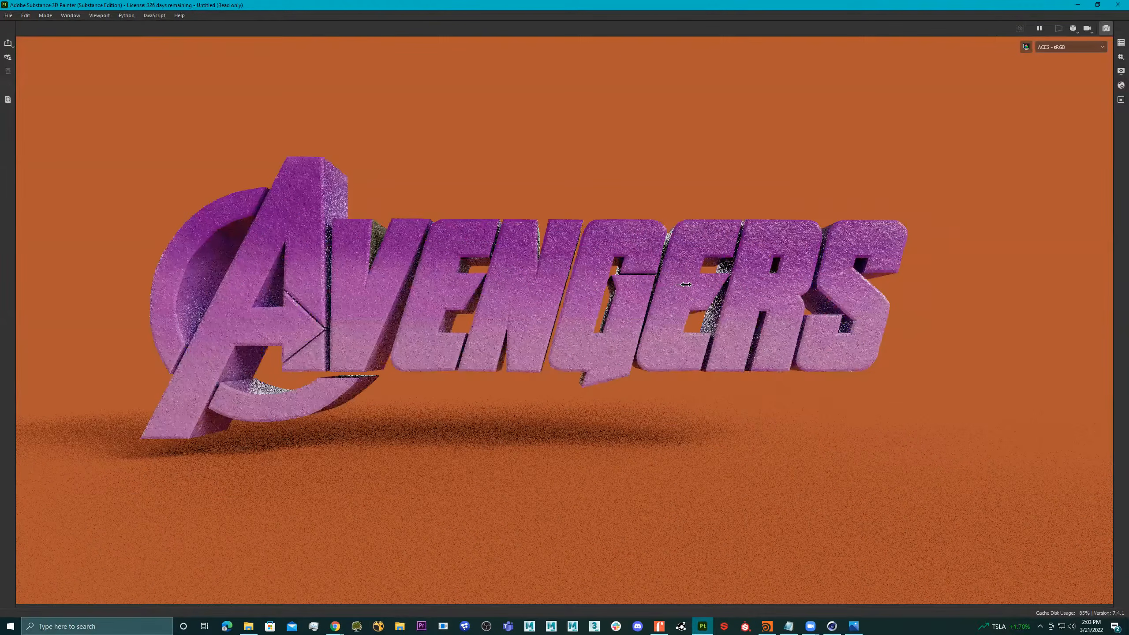
{"action": "right_click_drag", "start_coordinate": [676, 283], "coordinate": [751, 286], "text": "shift"}
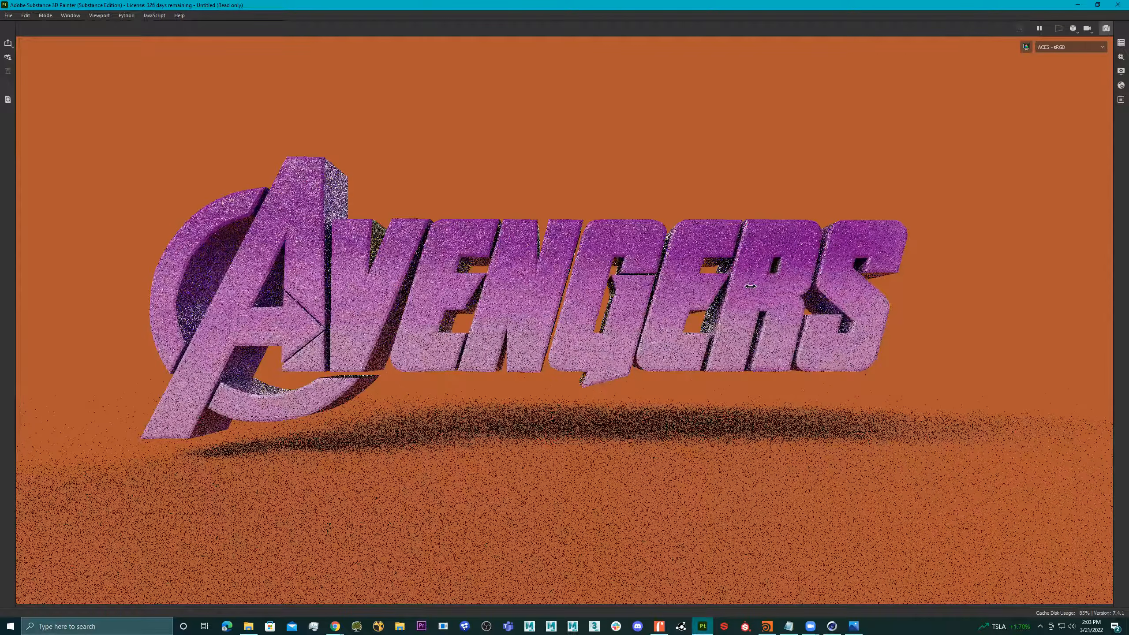
{"action": "left_click_drag", "start_coordinate": [705, 290], "coordinate": [750, 292], "text": "alt"}
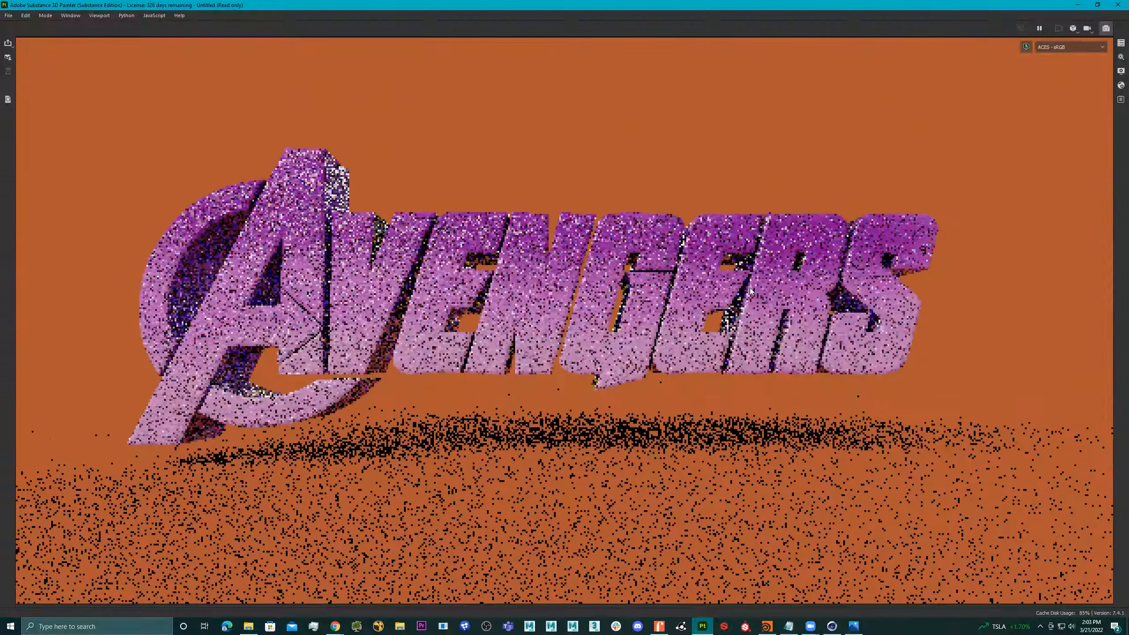